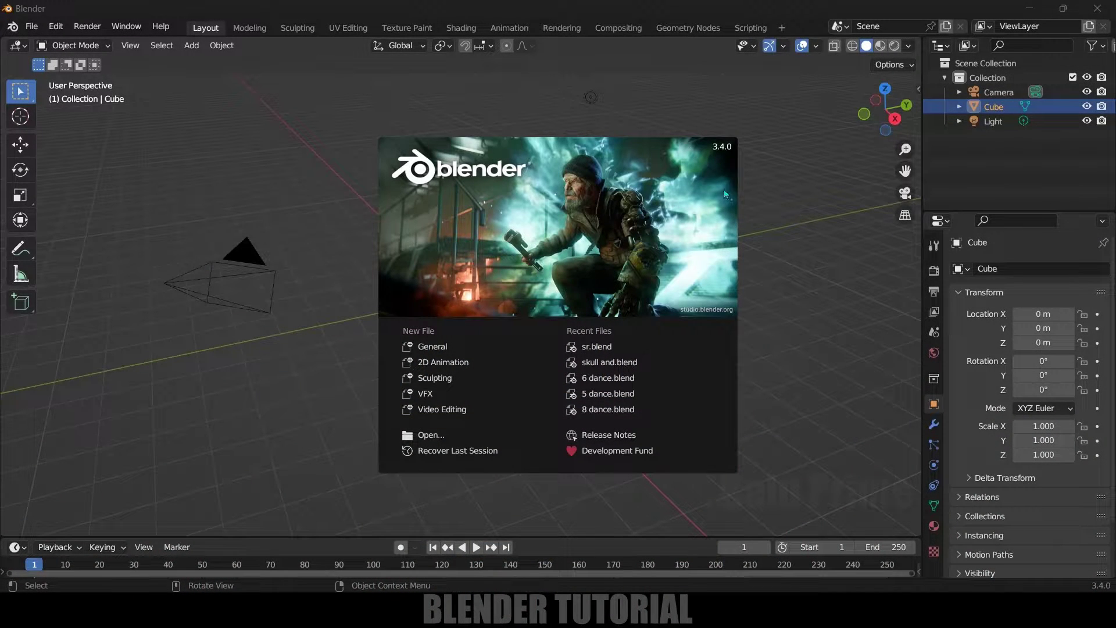
Dismiss the splash screen and delete the default camera and light, keeping only the cube.
click(832, 334)
drag(145, 198, 296, 367)
shift+drag(568, 98, 671, 154)
key(Delete)
middle_drag(695, 316, 622, 308)
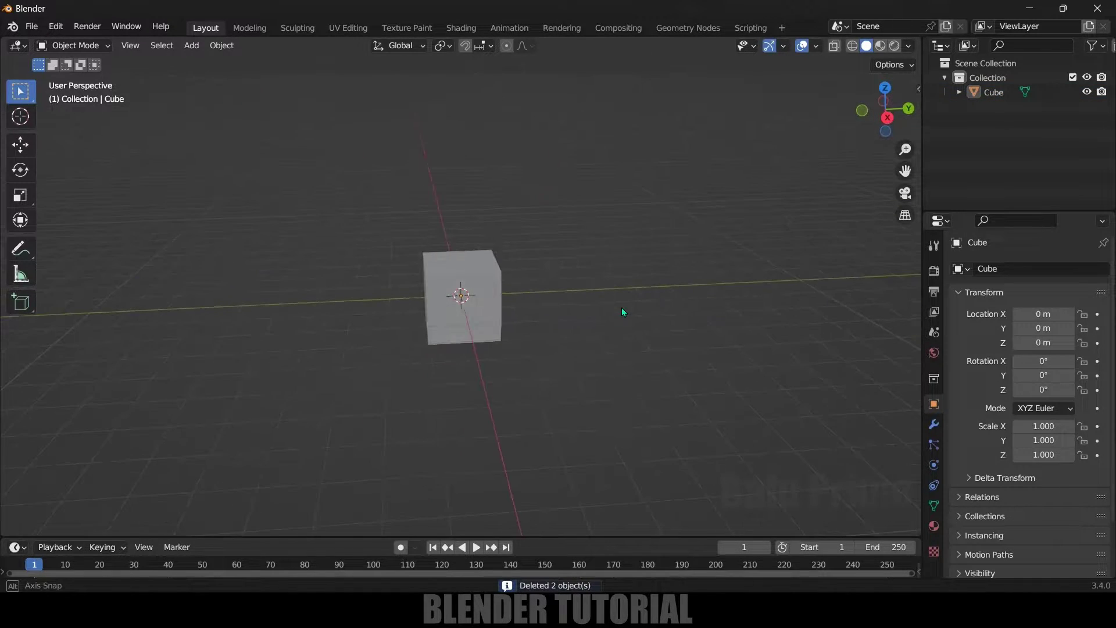
Scale the cube up uniformly to about 5.8.
click(491, 311)
key(s)
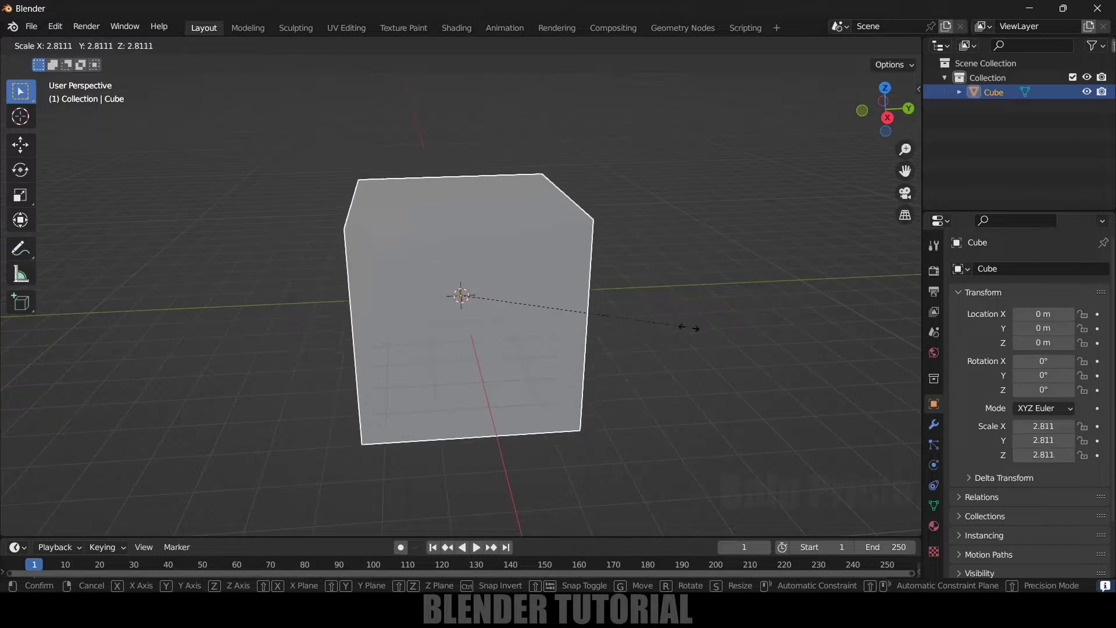
click(13, 347)
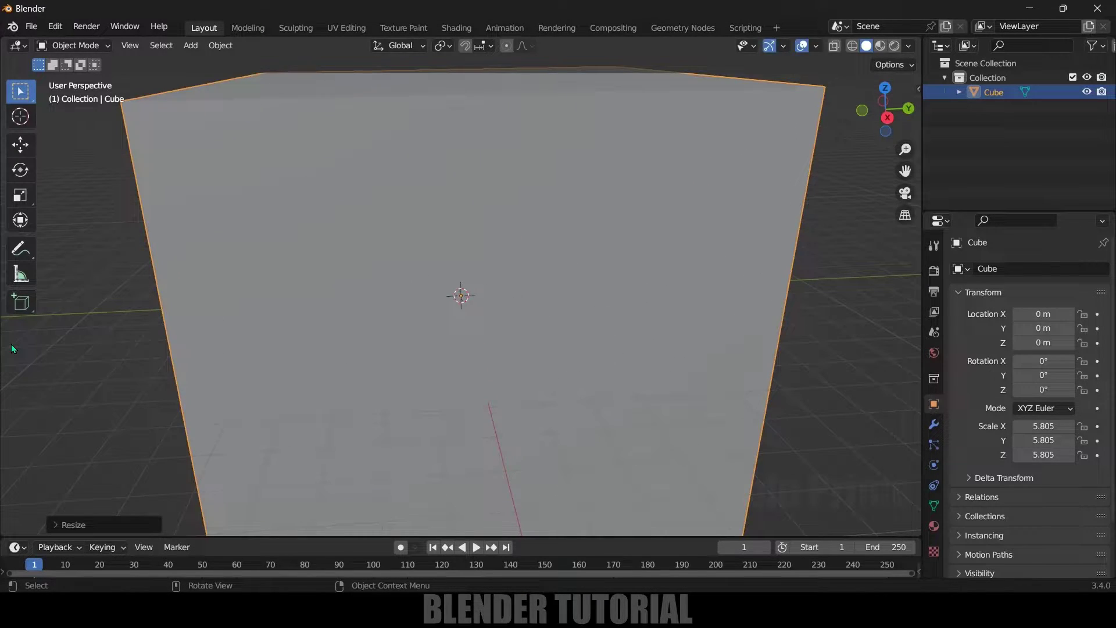
In front view, move the cube up along Z to about 5.86 m so it rests on the ground line.
key(KP_1)
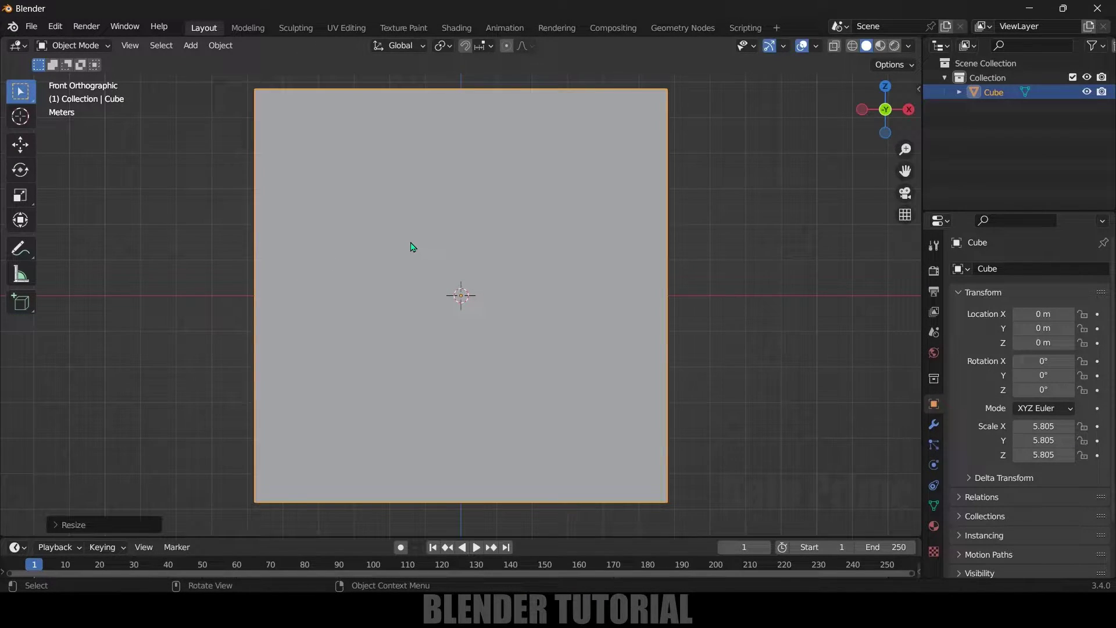
scroll(413, 244, down, 2)
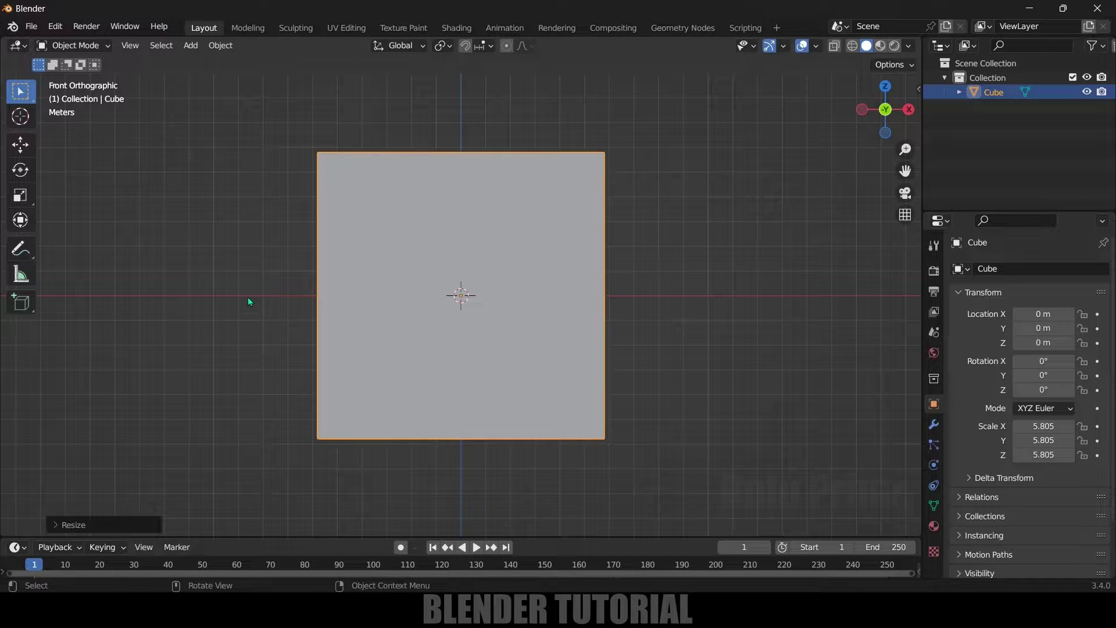
click(741, 353)
click(447, 356)
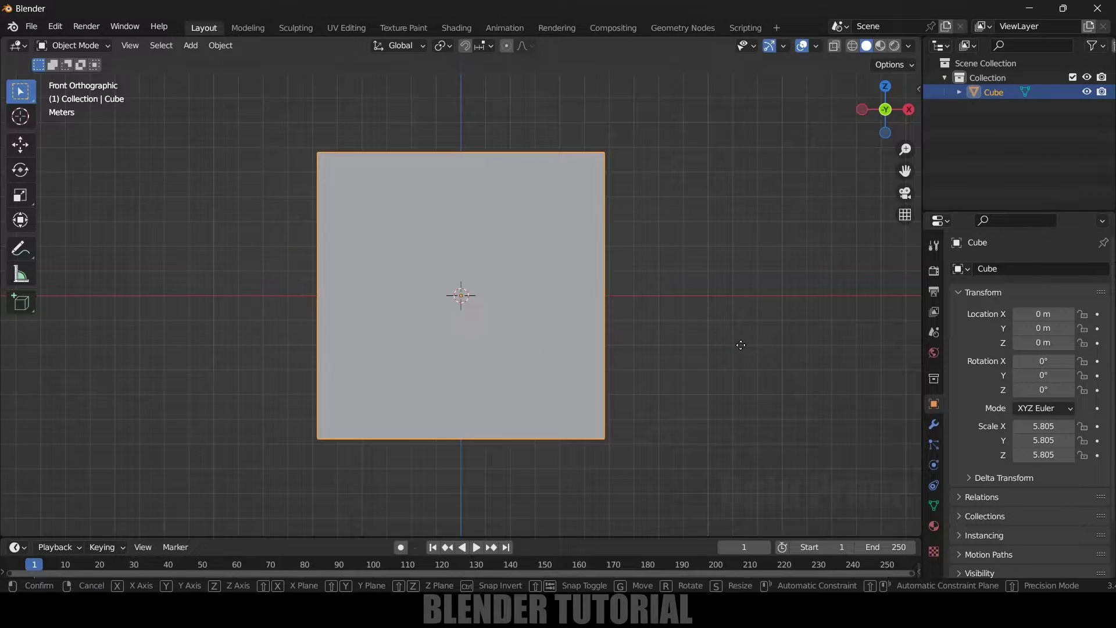
key(g)
key(z)
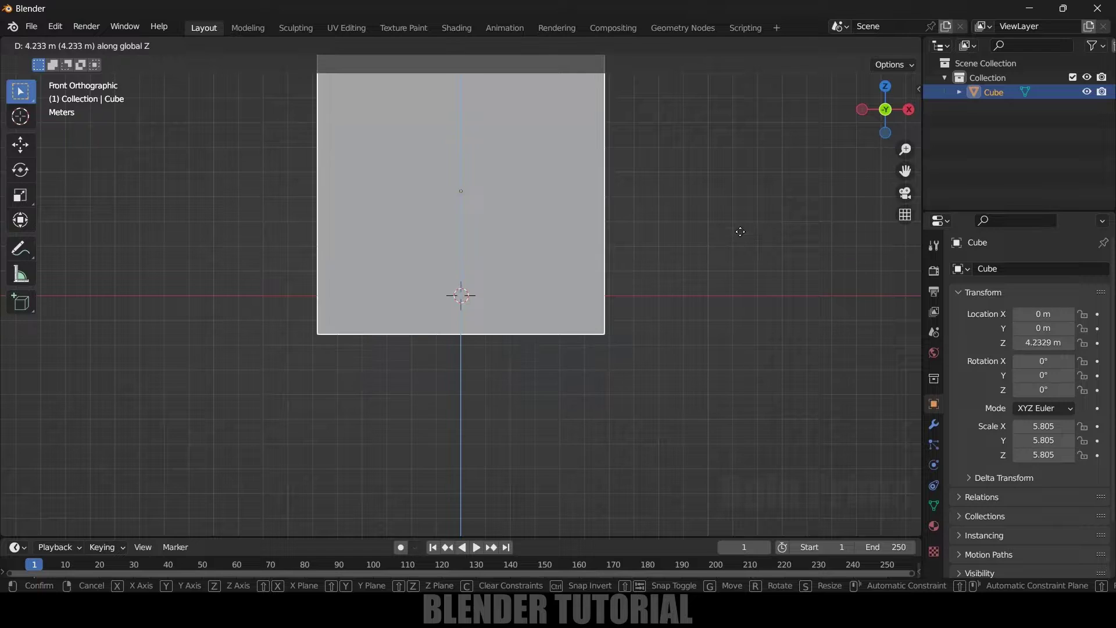
click(737, 202)
Widen the cube horizontally to a scale of about 11.85 in X and Y, with the Z axis locked.
middle_drag(718, 237, 660, 243)
scroll(564, 277, down, 3)
middle_drag(564, 278, 717, 299)
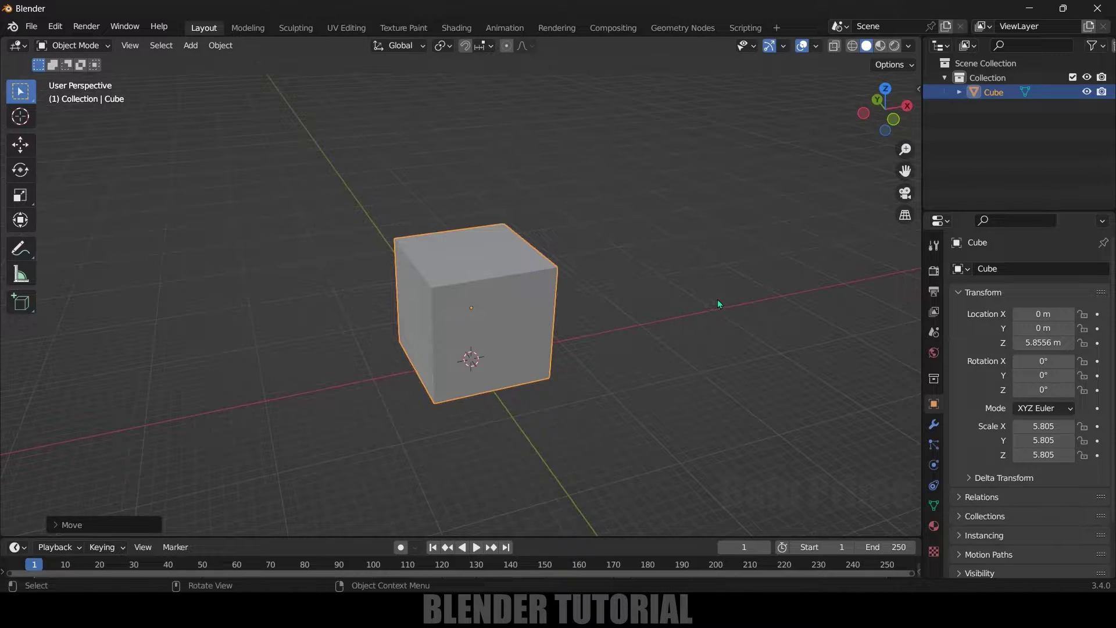
click(483, 333)
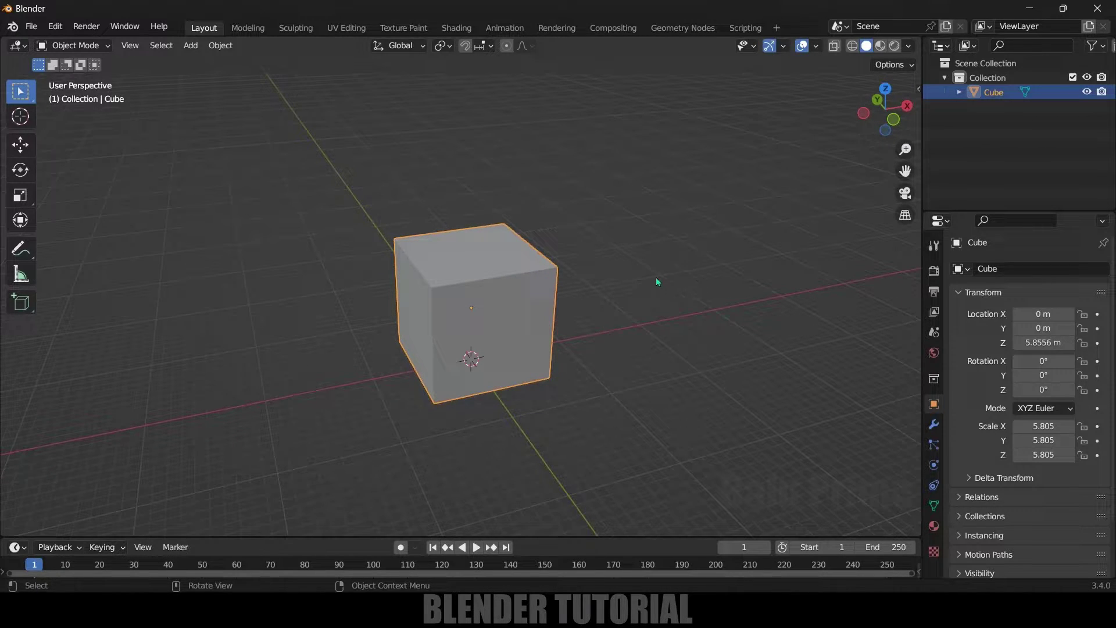
key(s)
key(shift+z)
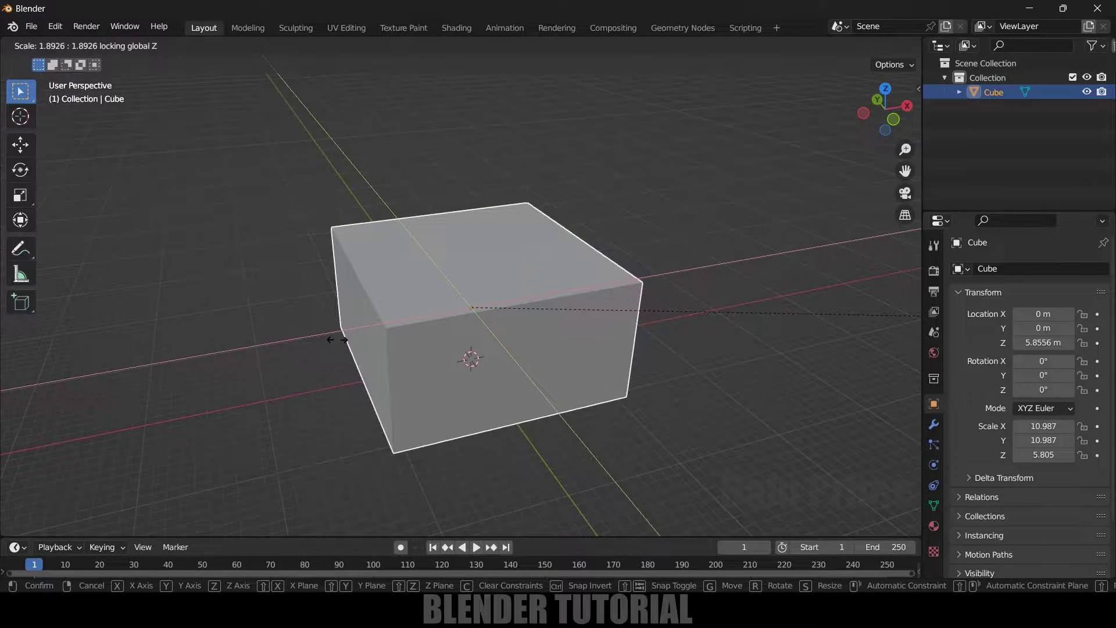
click(591, 353)
middle_drag(578, 356, 598, 357)
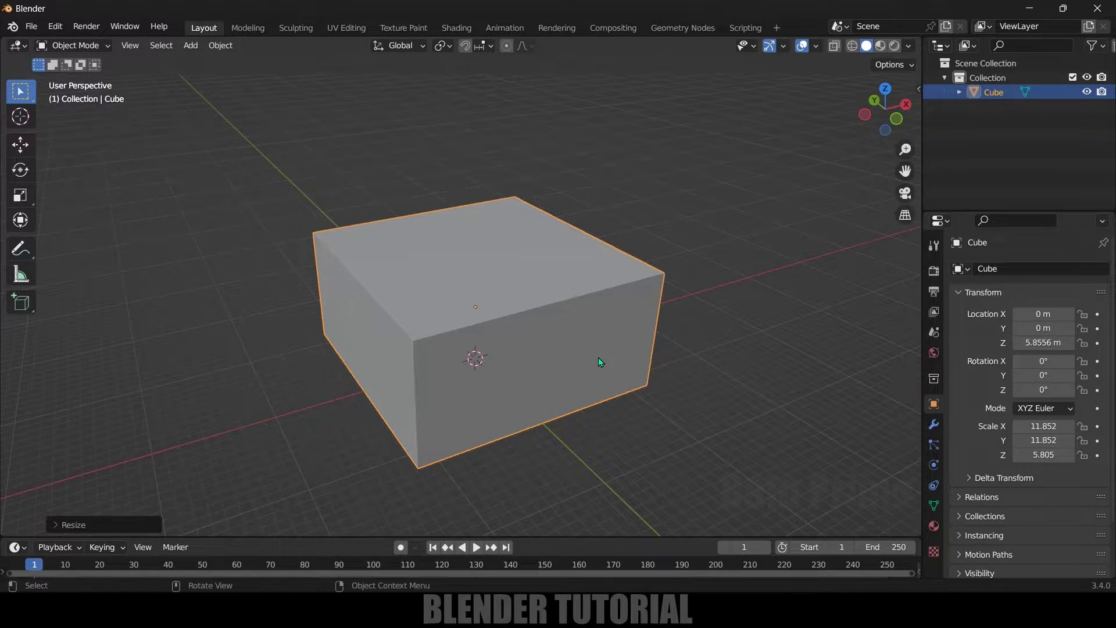
click(730, 235)
click(552, 320)
key(Tab)
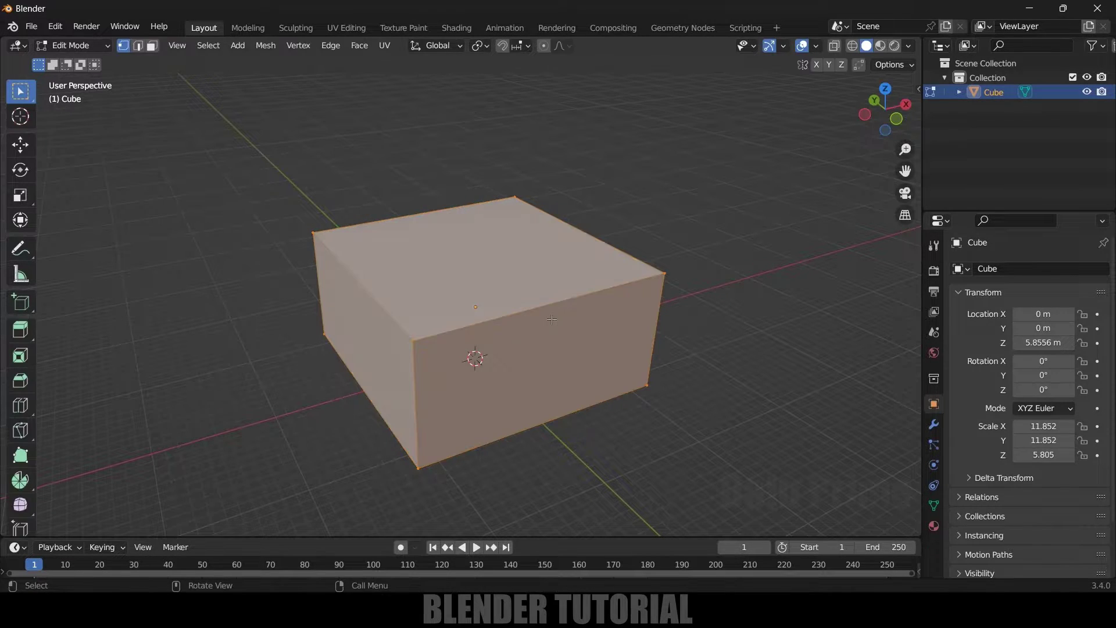
key(Tab)
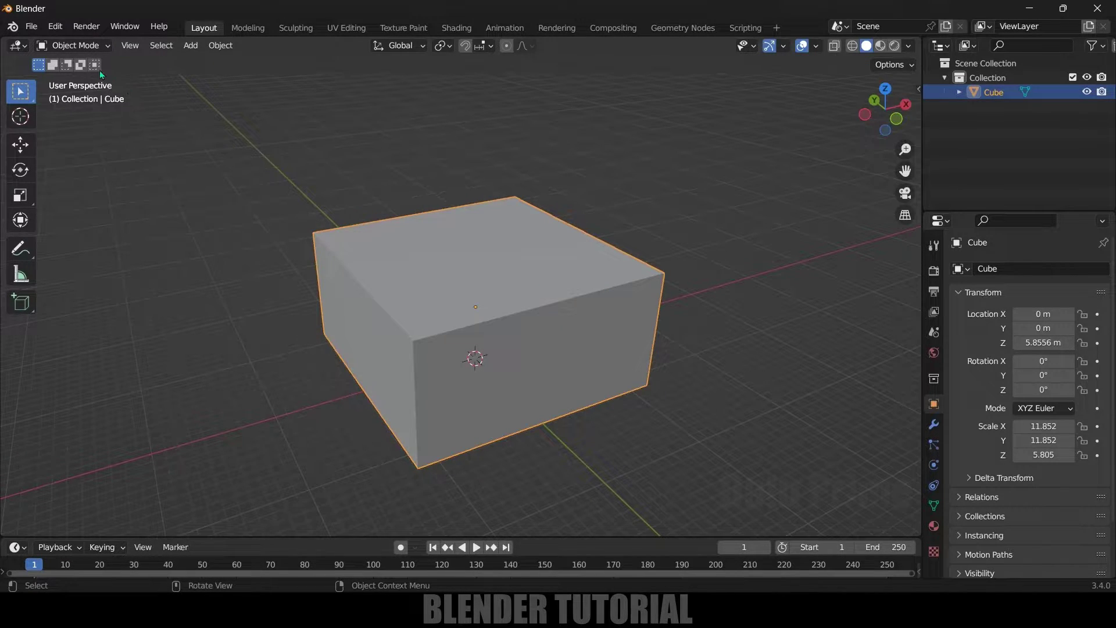
In Edit Mode with face selection, extrude the box's top face in place and scale it inward to leave a narrow rim.
click(56, 48)
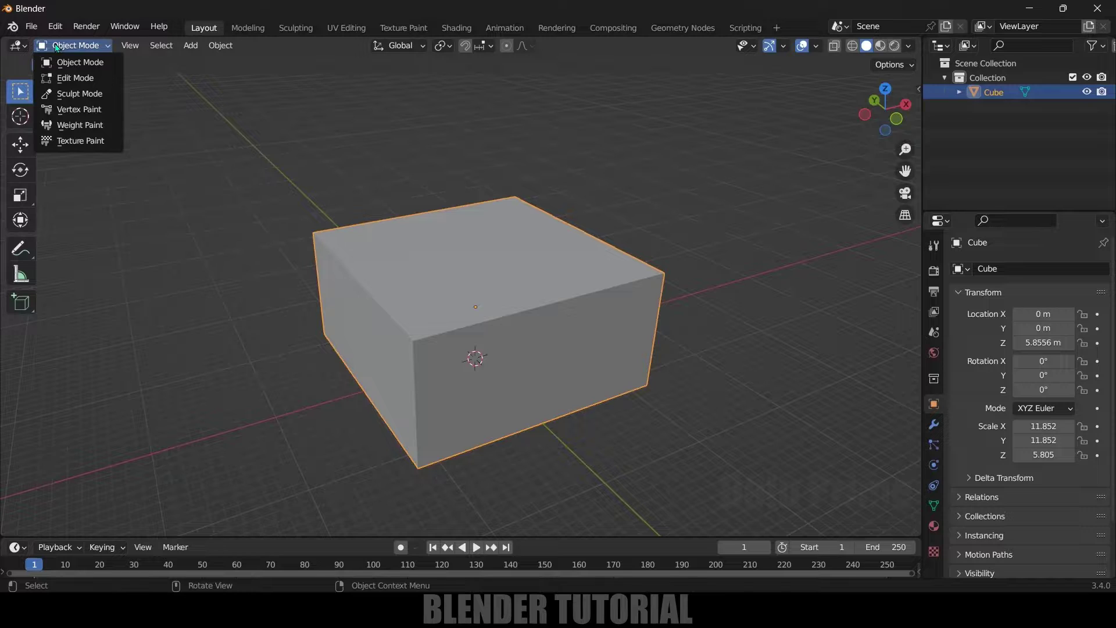
click(90, 79)
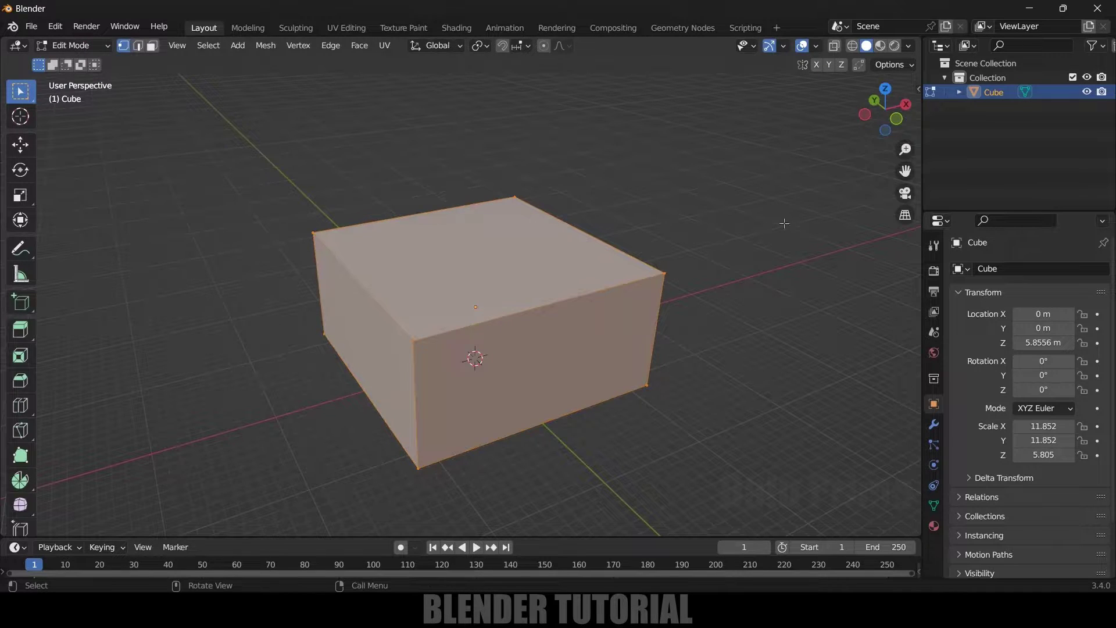
click(152, 46)
click(517, 264)
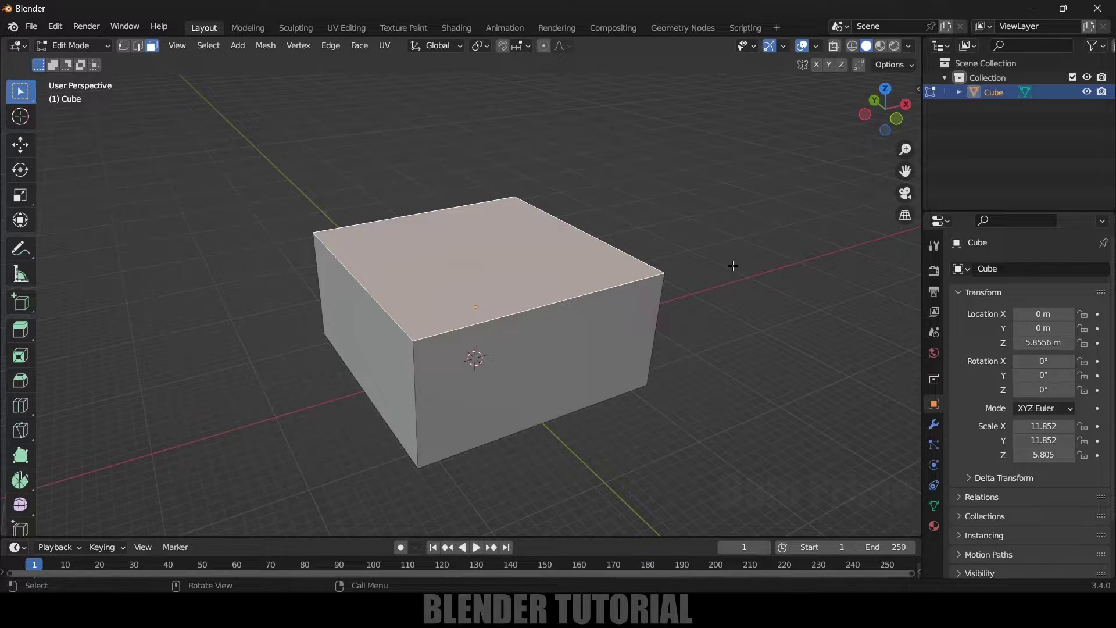
key(e)
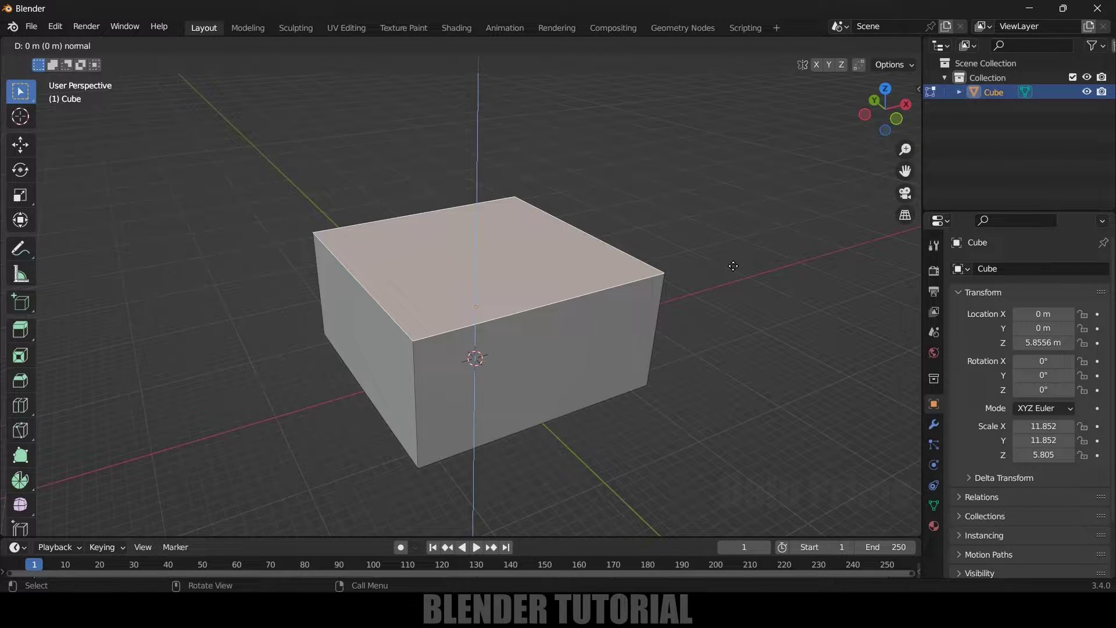
right_click(733, 266)
key(s)
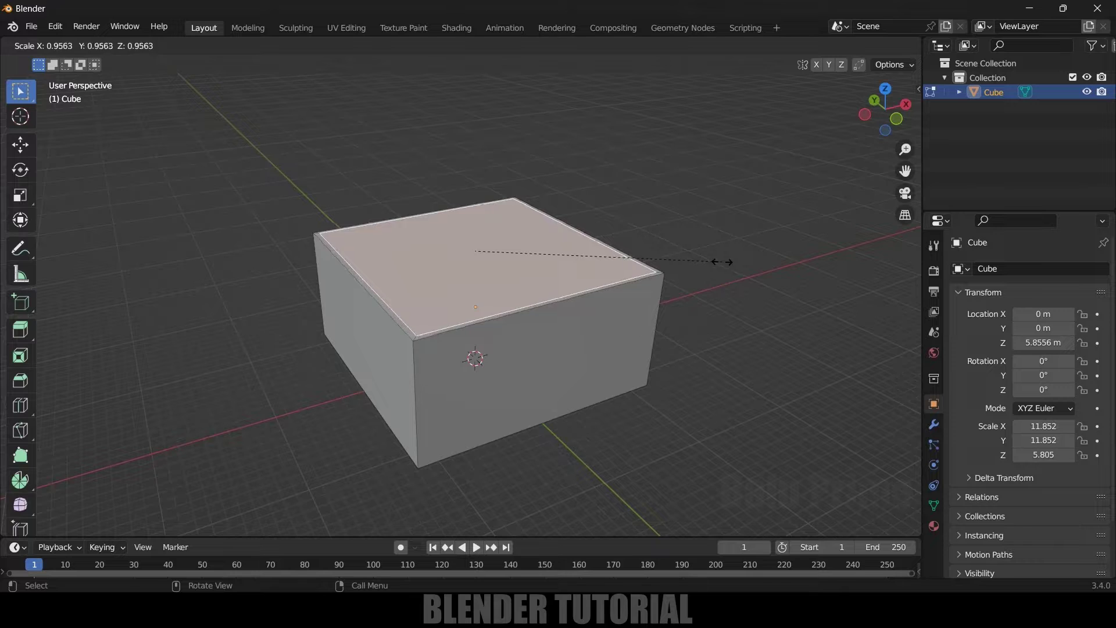
click(689, 258)
Extrude the inset top face downward along global Z to hollow out the box.
middle_drag(689, 258, 728, 432)
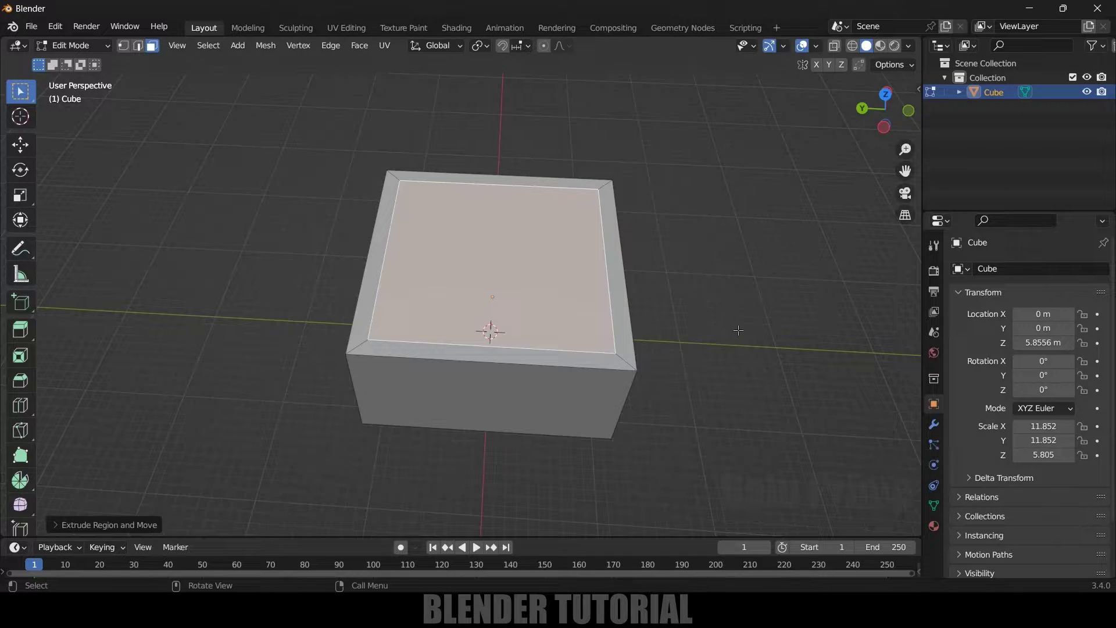
key(e)
key(z)
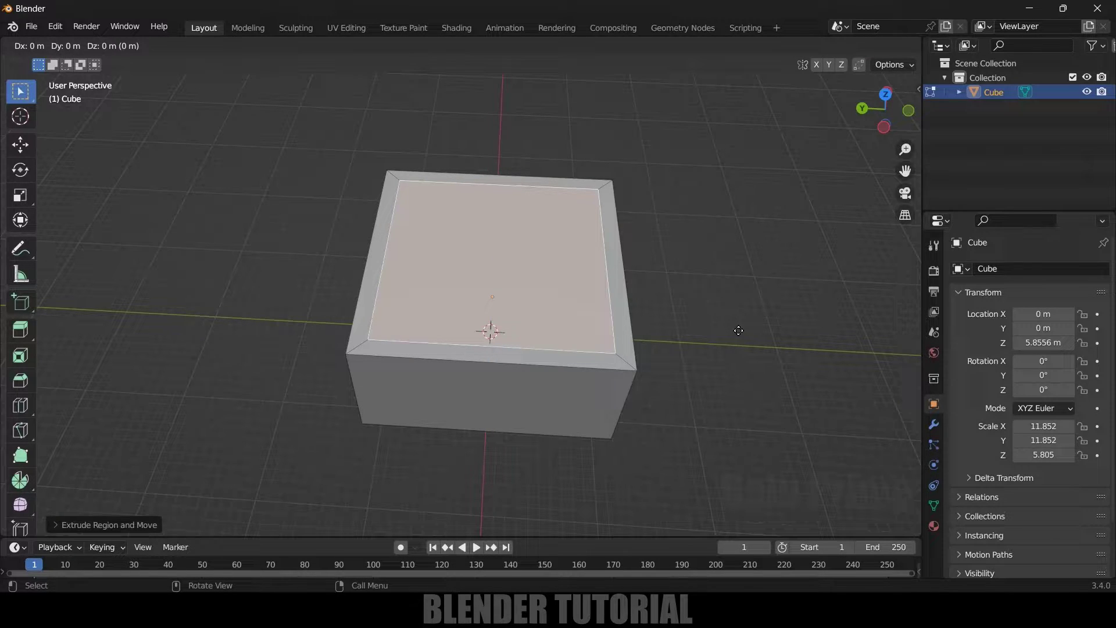
key(z)
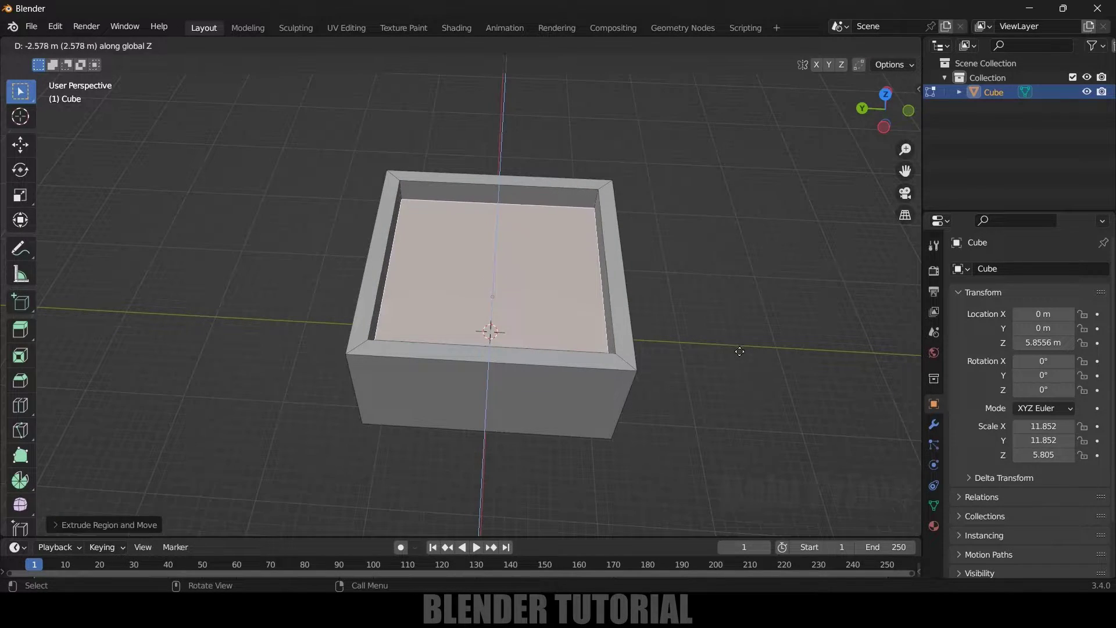
click(742, 384)
Using X-ray display, lower the cavity floor along Z close to the box's base, then return to Object Mode in solid display.
middle_drag(741, 384, 525, 302)
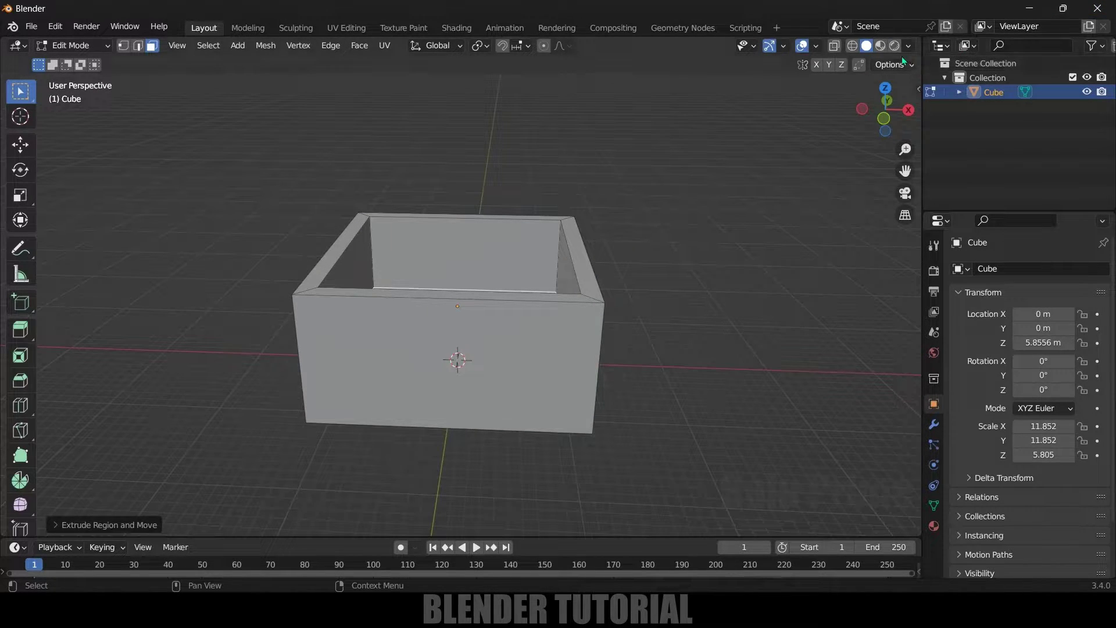
click(841, 48)
middle_drag(581, 378, 628, 334)
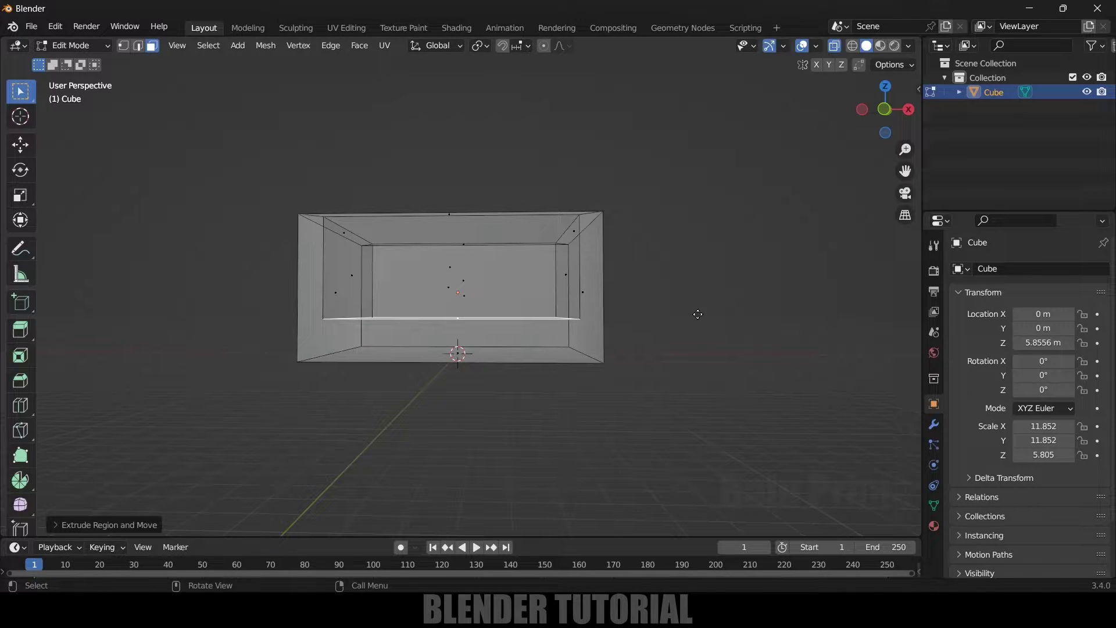
key(g)
key(z)
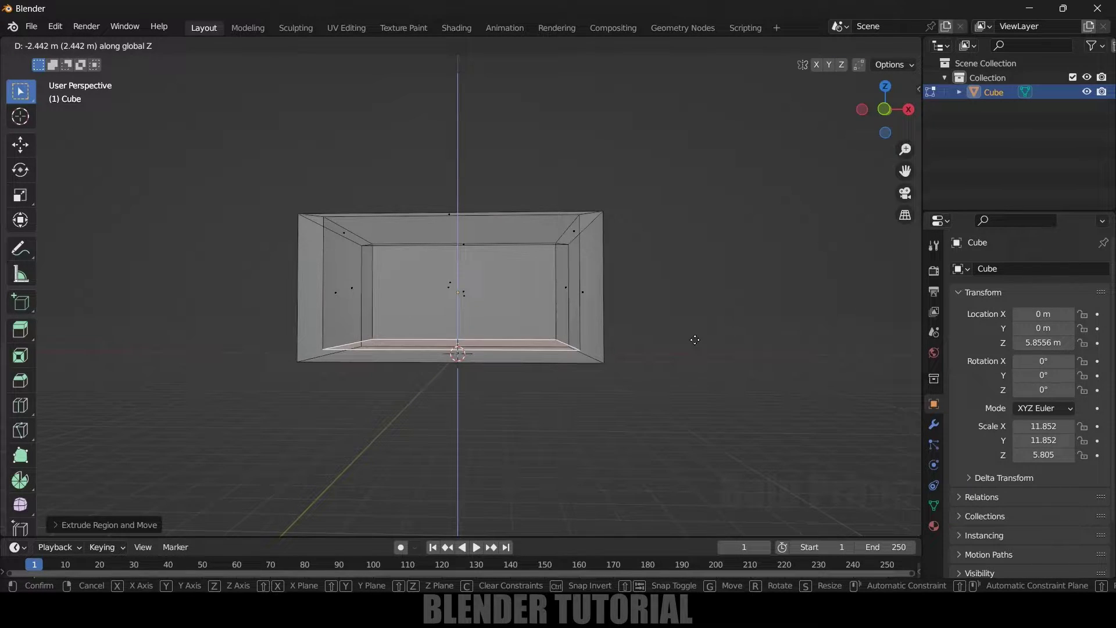
click(696, 329)
middle_drag(636, 234, 581, 302)
click(835, 49)
key(Tab)
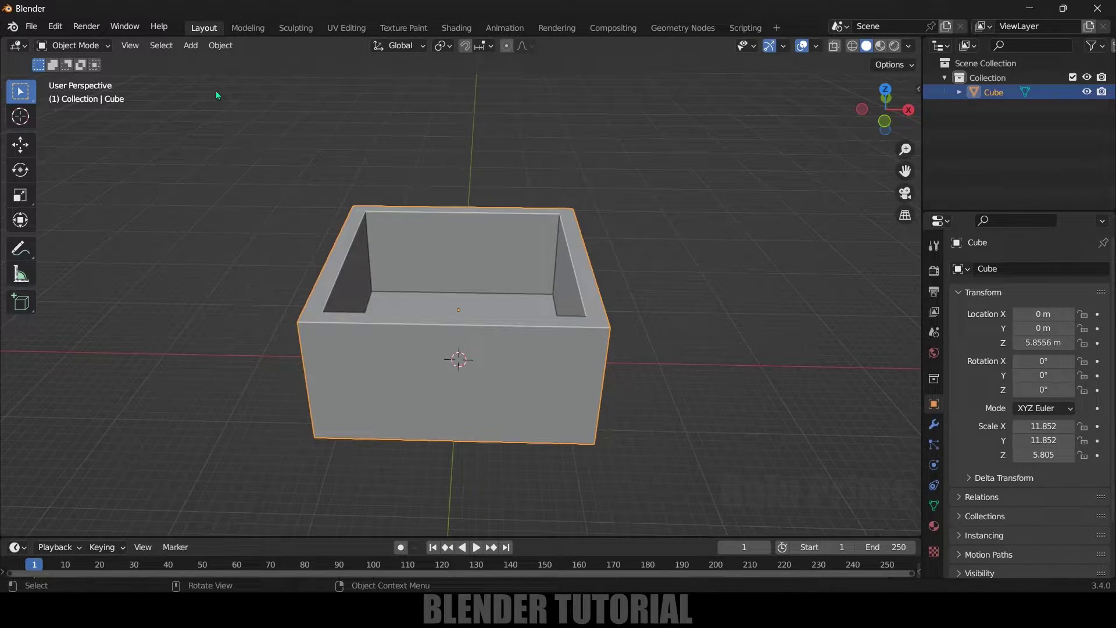
Add a second cube and raise it along Z to about 9.54 m, inside the box's opening.
click(190, 46)
mouse_move(232, 61)
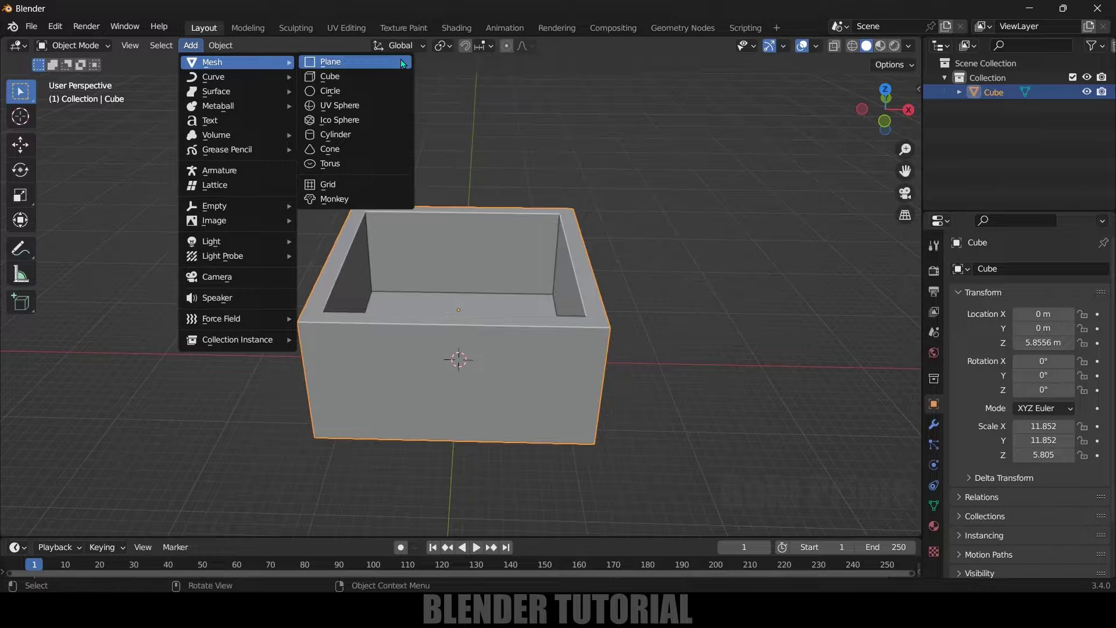
click(343, 77)
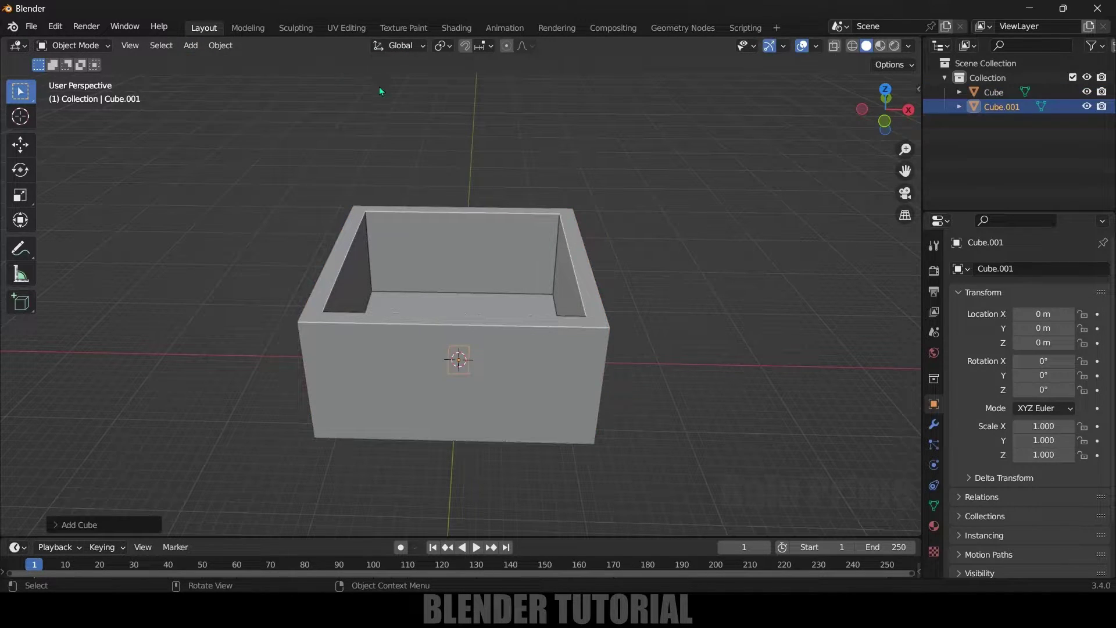
key(g)
key(z)
click(611, 284)
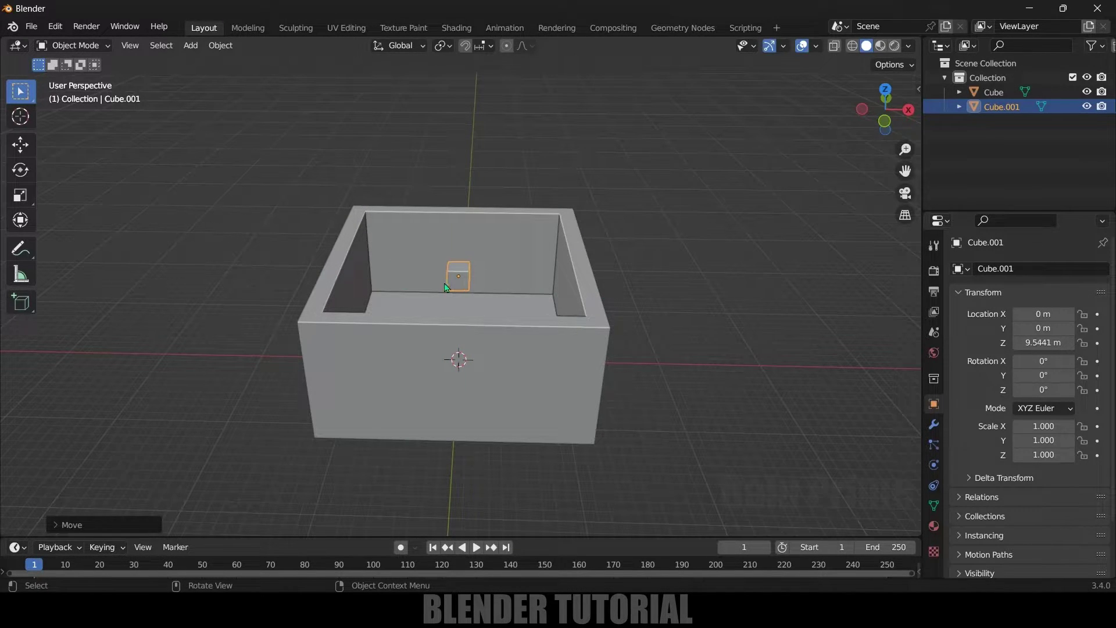
Scale the new cube into a flat slab, about 9.13 in X and Y and about 1.41 in Z.
key(s)
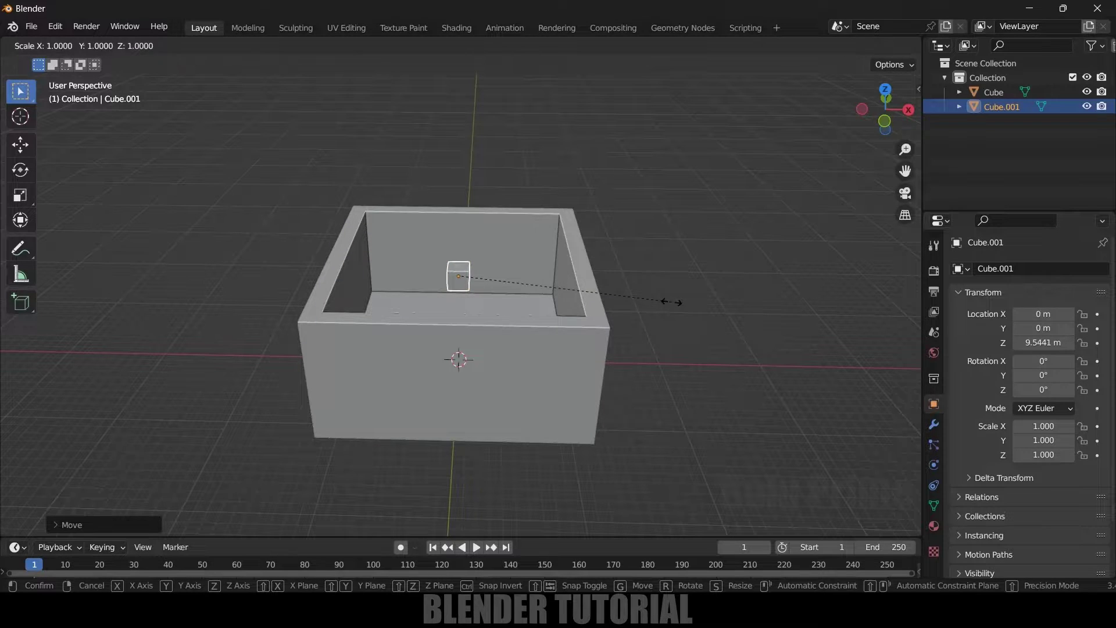
click(656, 375)
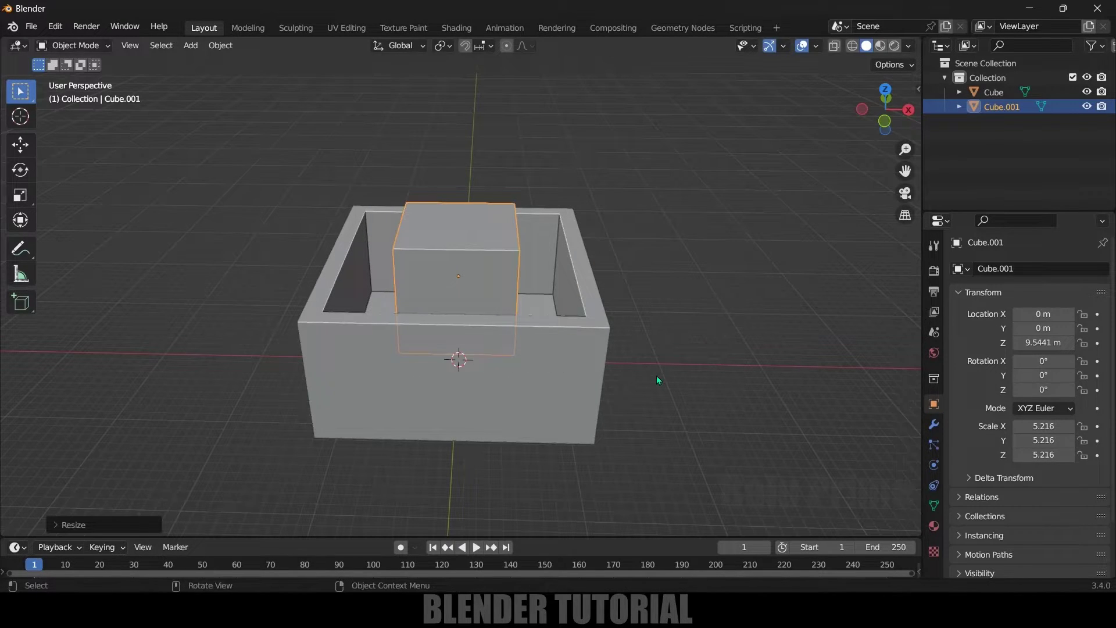
key(s)
key(z)
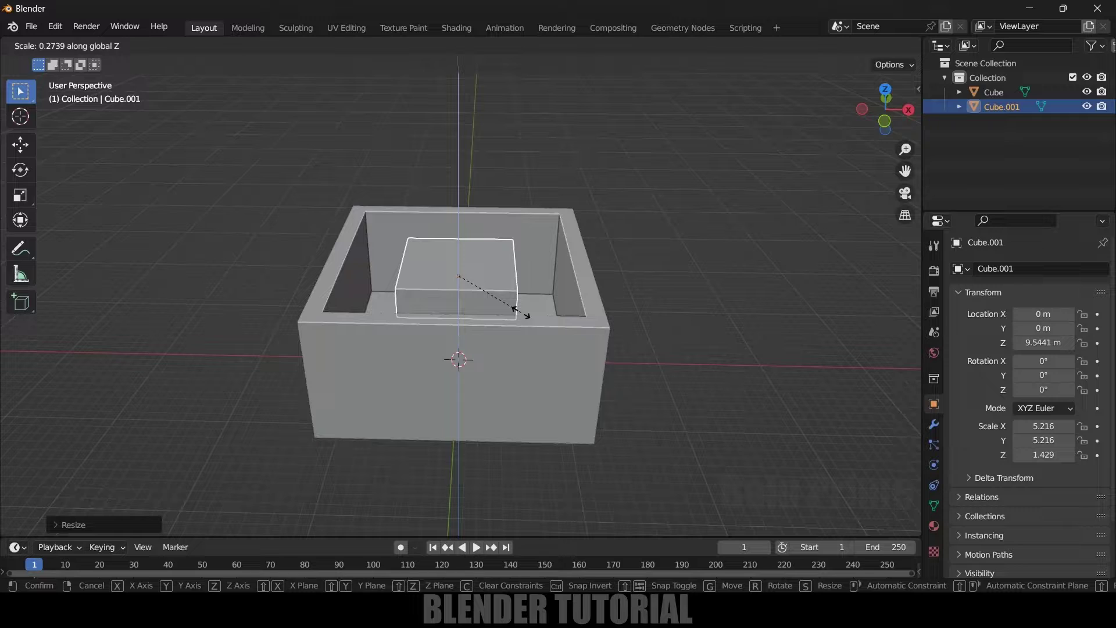
click(660, 371)
key(s)
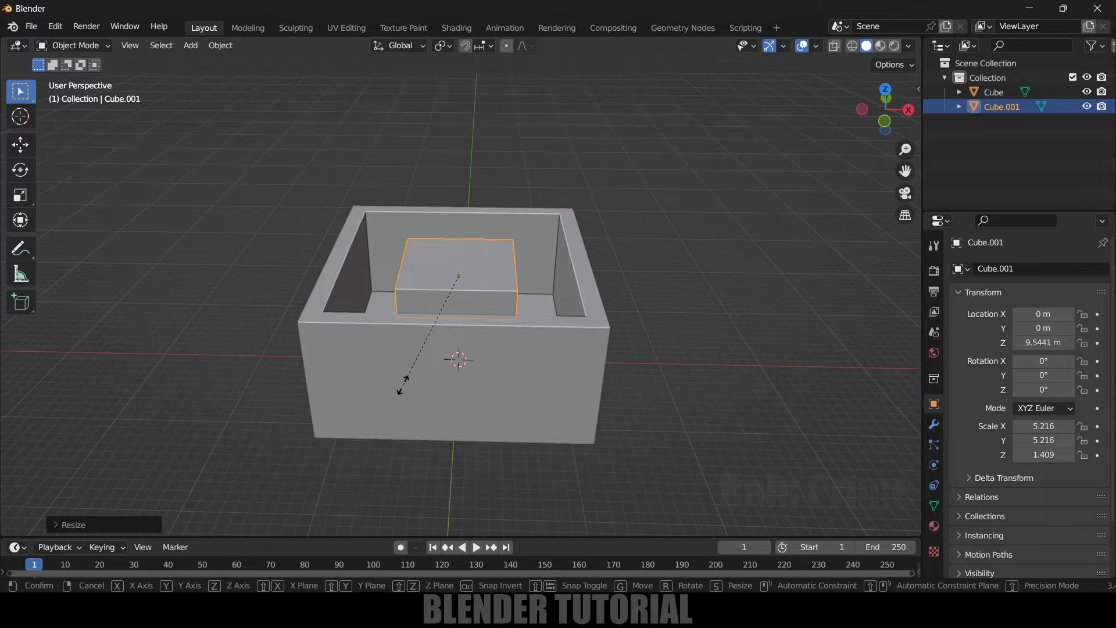
key(shift+z)
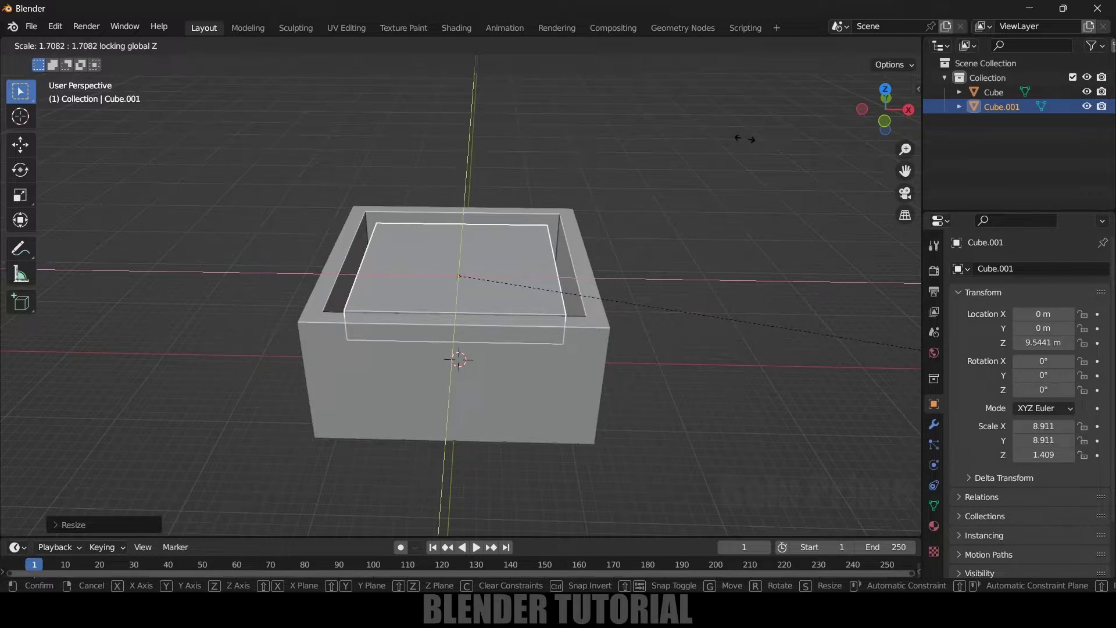
click(604, 101)
With X-ray display on, lower the slab along Z to about 4.60 m inside the box's cavity.
middle_drag(655, 257, 325, 334)
click(834, 46)
middle_drag(634, 293, 646, 249)
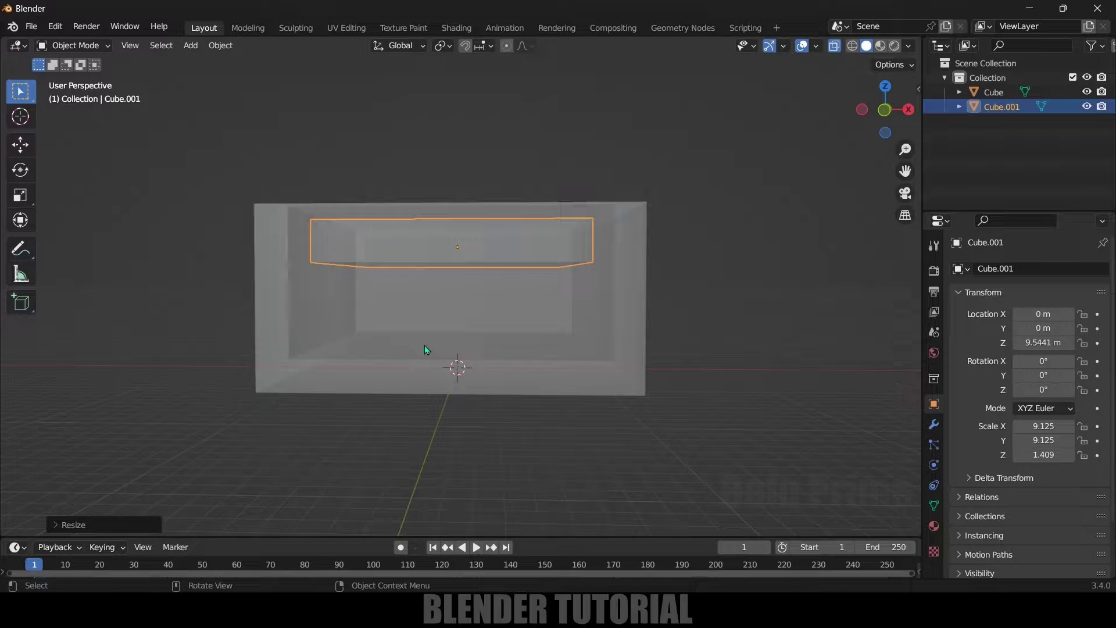
key(g)
key(z)
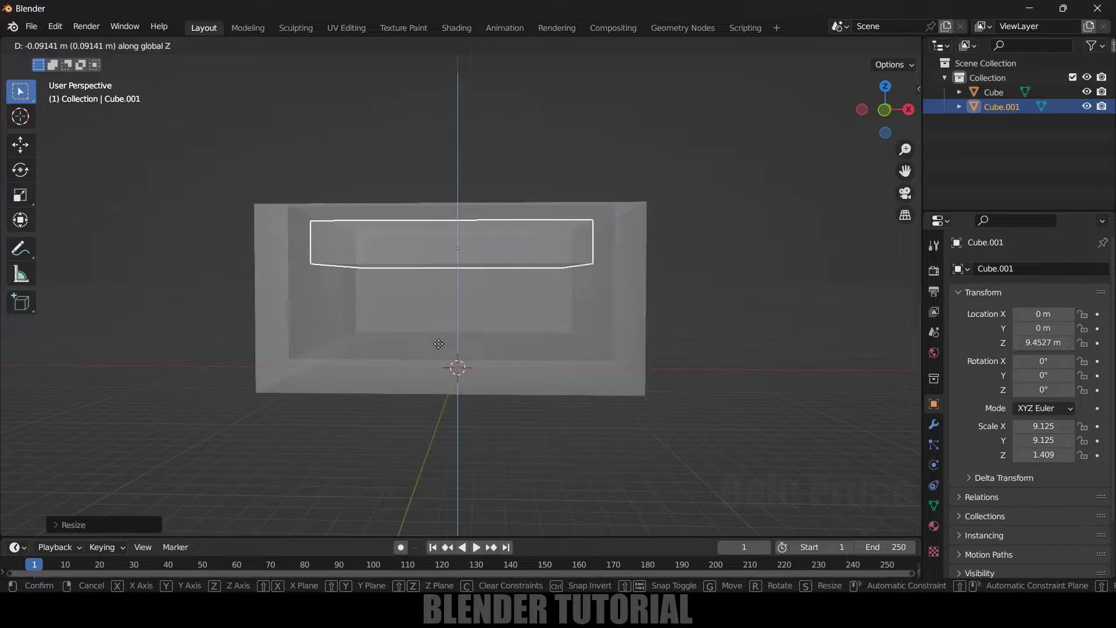
click(408, 410)
Apply the Quick Liquid effect to the slab inside the box.
middle_drag(643, 363, 525, 309)
scroll(664, 378, down, 3)
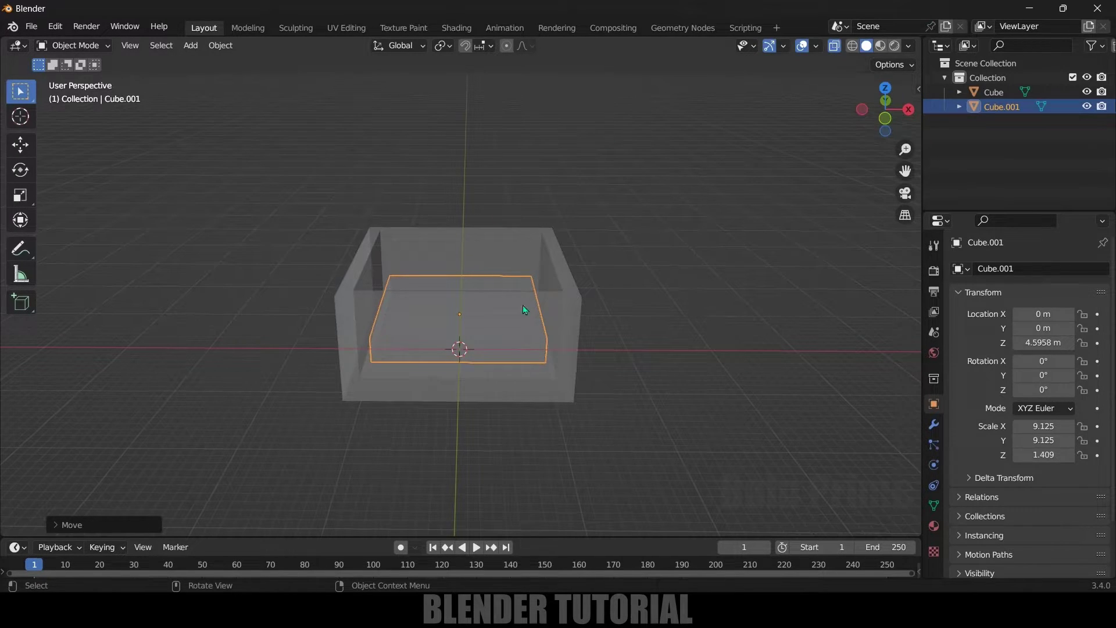
click(220, 46)
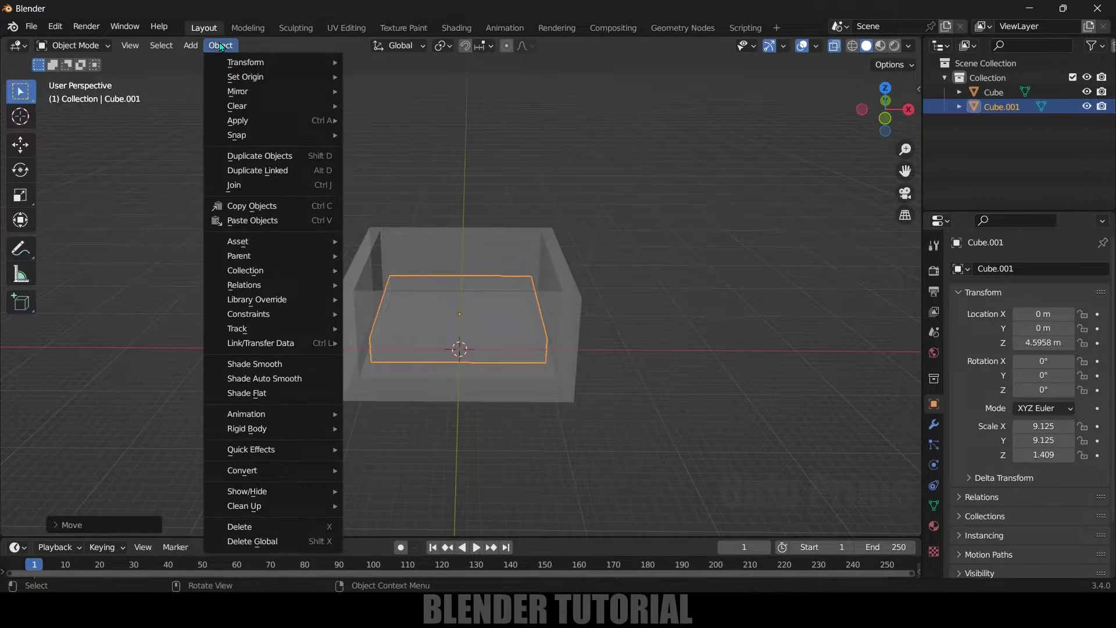
mouse_move(261, 450)
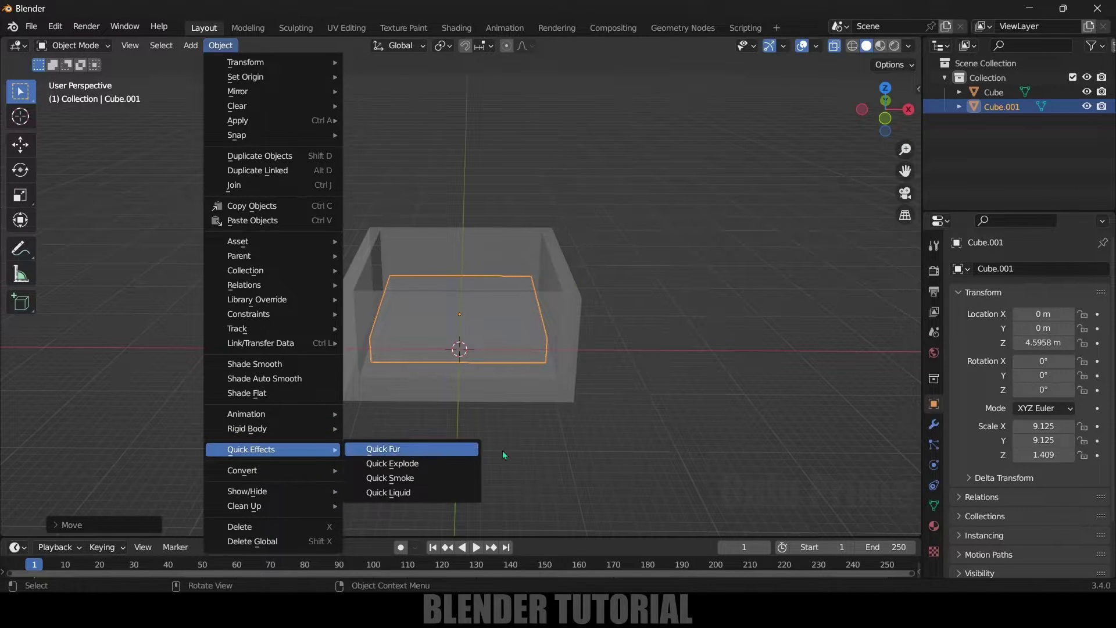
click(407, 492)
Scale the liquid domain up uniformly, to about 14.03 in X and Y and about 4.72 in Z.
middle_drag(406, 491, 546, 409)
scroll(542, 401, up, 4)
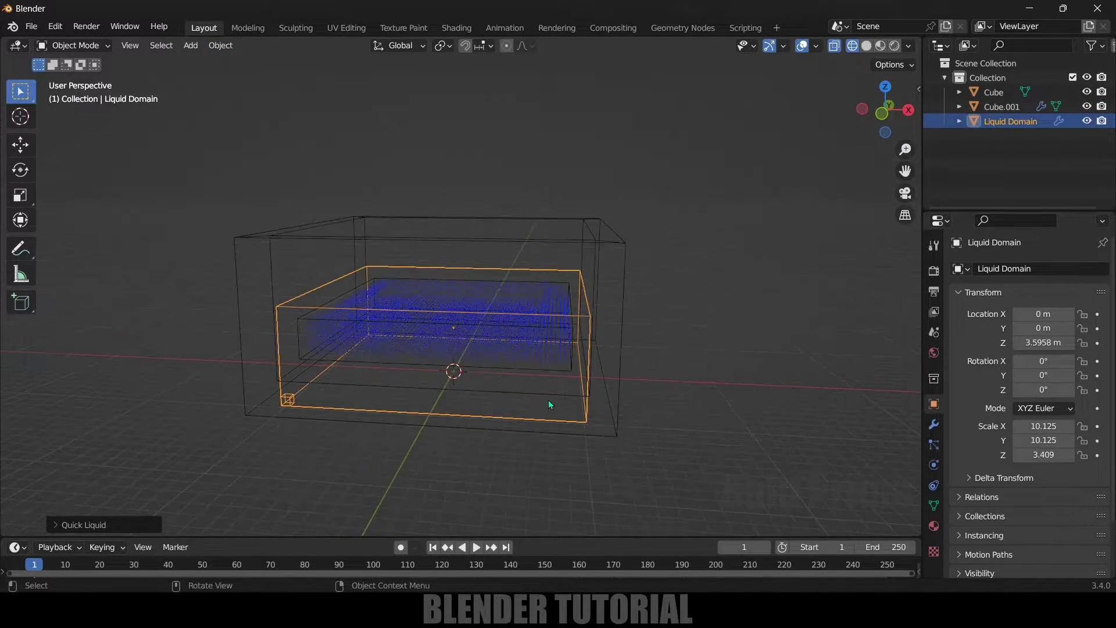
scroll(557, 399, down, 4)
middle_drag(554, 403, 371, 356)
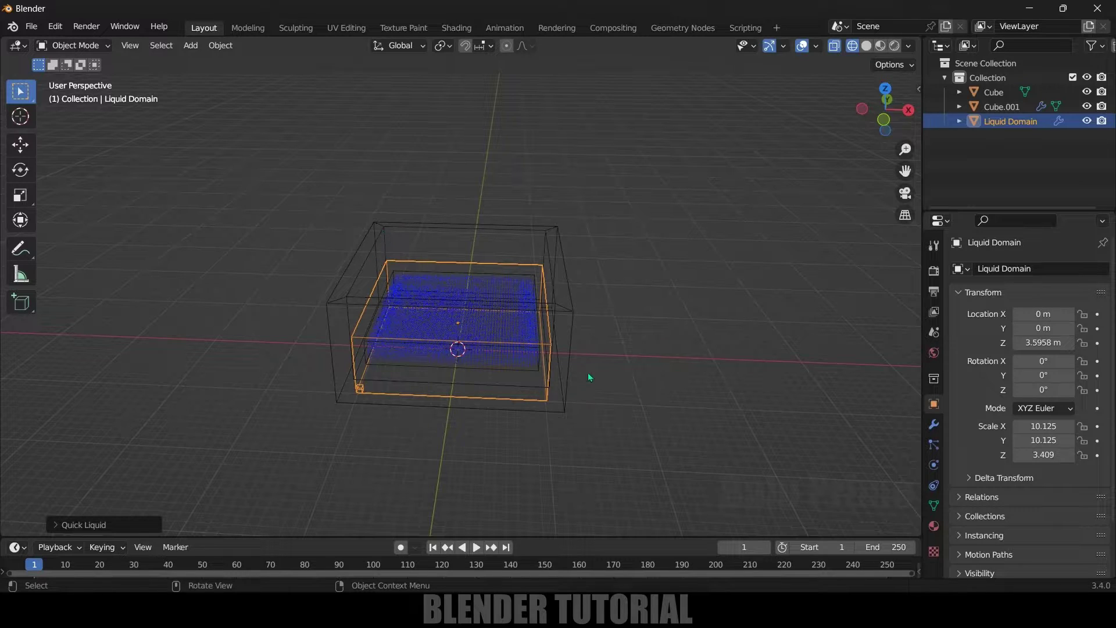
mouse_move(604, 376)
middle_down()
mouse_move(602, 331)
mouse_move(618, 370)
middle_up()
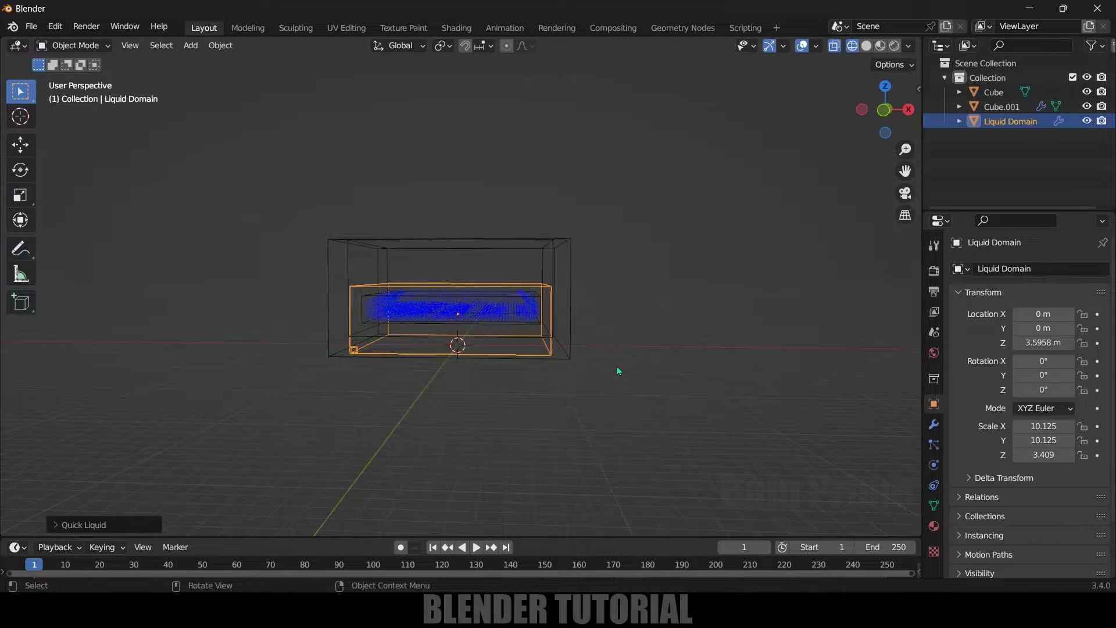
click(467, 398)
middle_drag(362, 378, 348, 381)
click(354, 366)
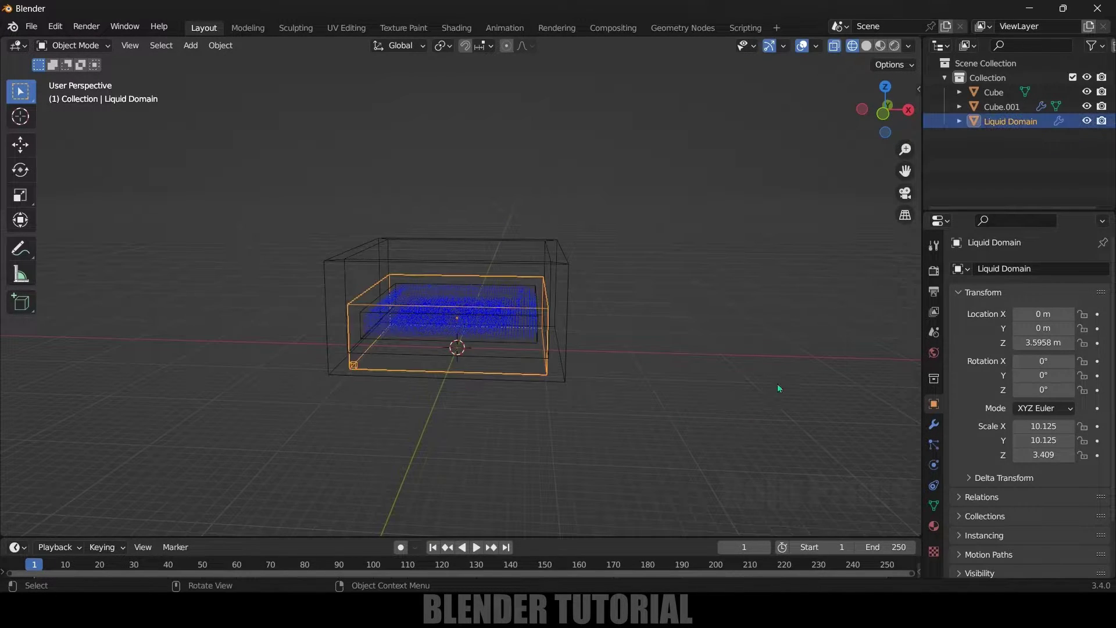
key(s)
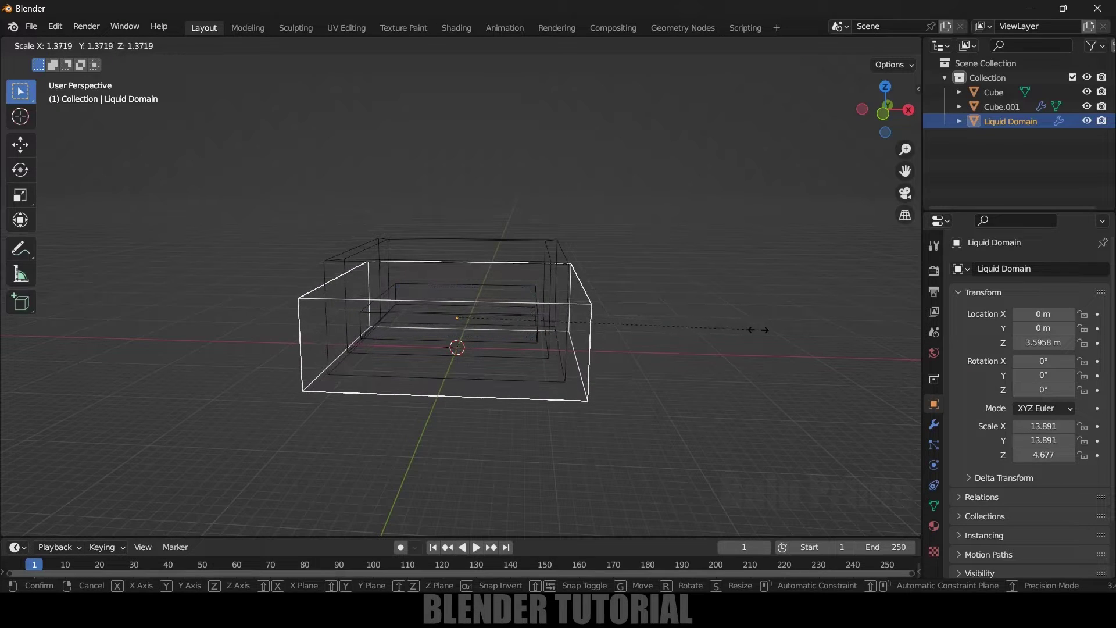
click(761, 336)
Stretch the liquid domain along Z to a scale of about 16.13 and raise it to about 16.03 m.
key(KP_1)
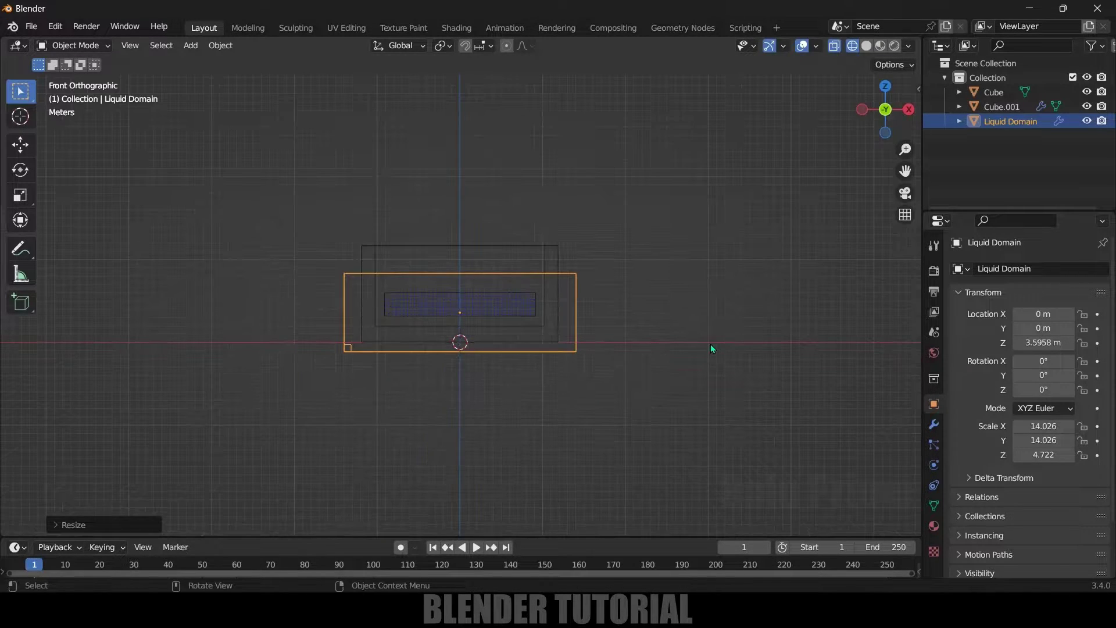
key(s)
key(z)
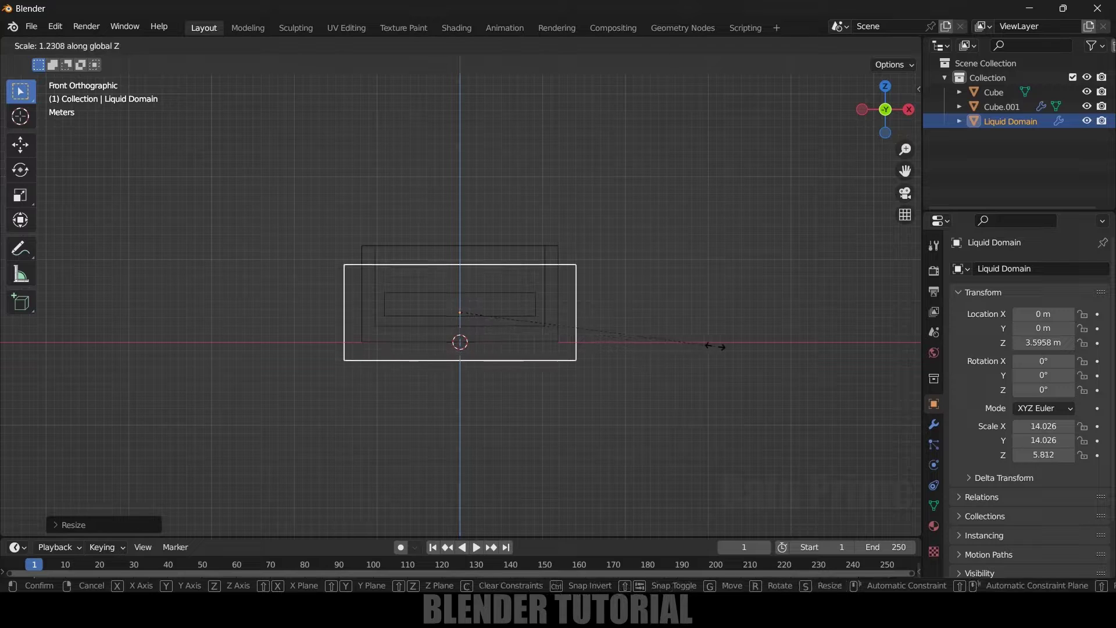
click(252, 366)
click(20, 144)
drag(467, 253, 469, 148)
middle_drag(292, 257, 387, 235)
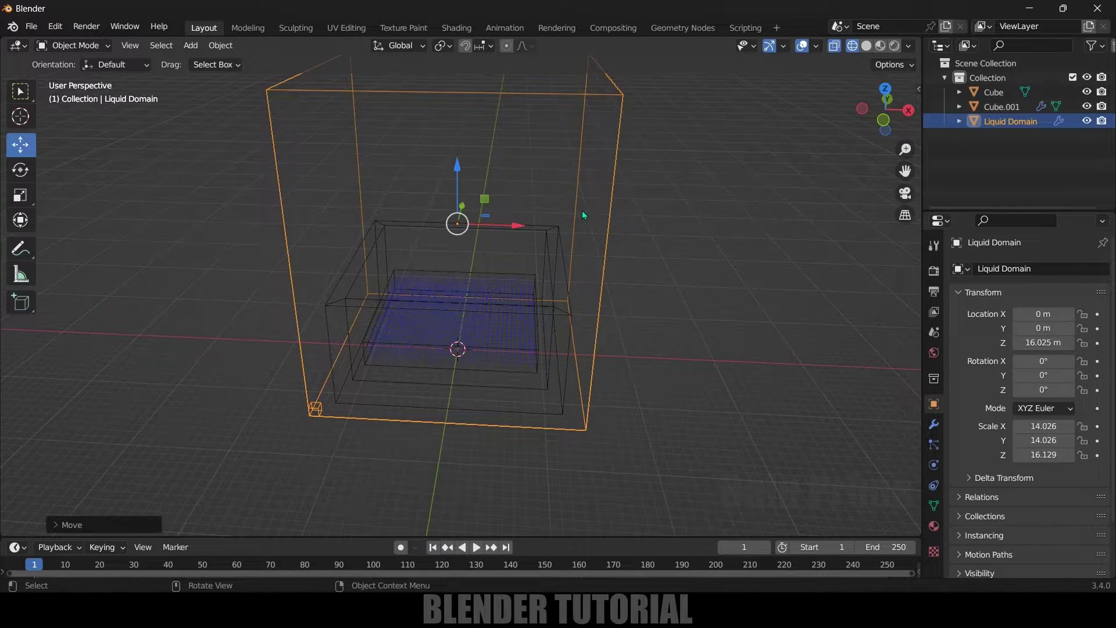
Examine how the liquid domain encloses the box and the slab from several angles, selecting the objects in turn.
middle_drag(542, 359, 502, 404)
middle_drag(546, 280, 619, 391)
scroll(603, 393, up, 4)
click(683, 290)
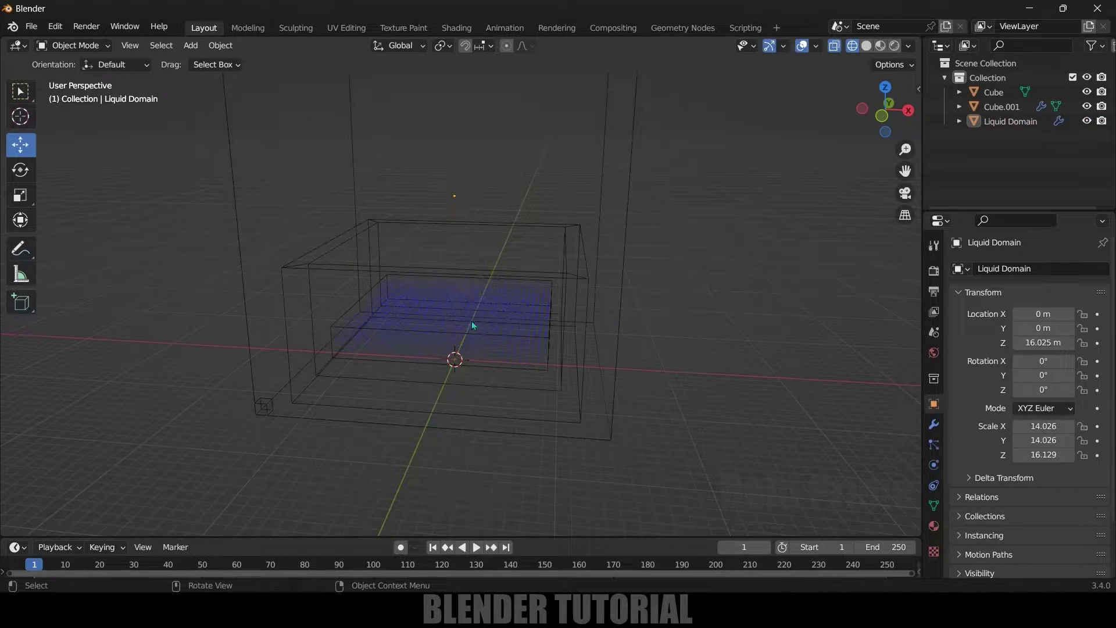
click(408, 327)
click(394, 364)
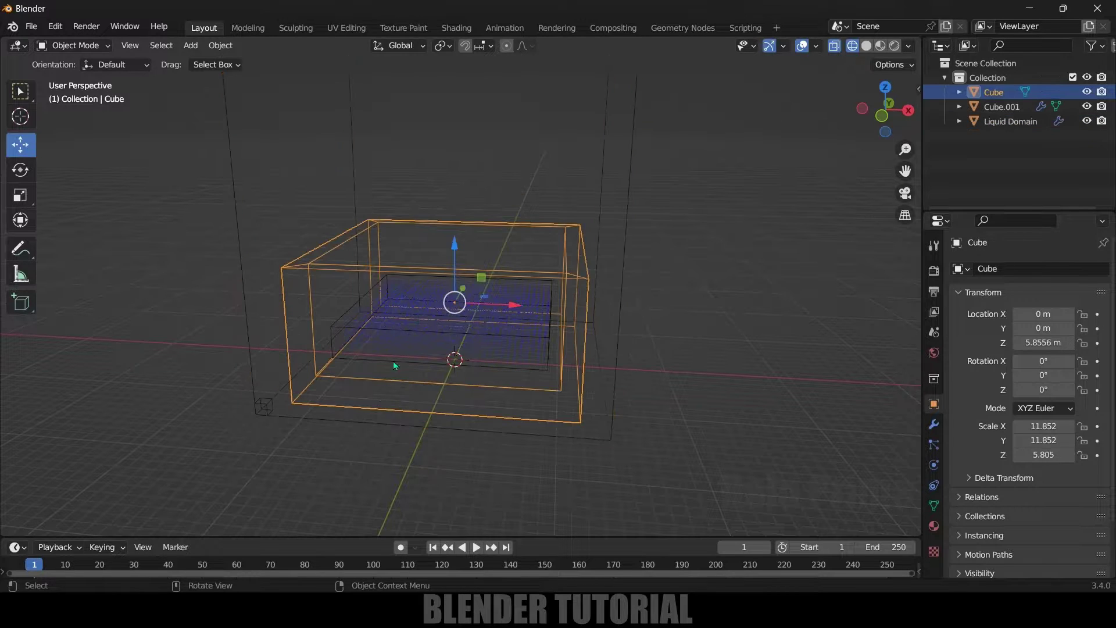
click(435, 339)
middle_drag(450, 311, 483, 362)
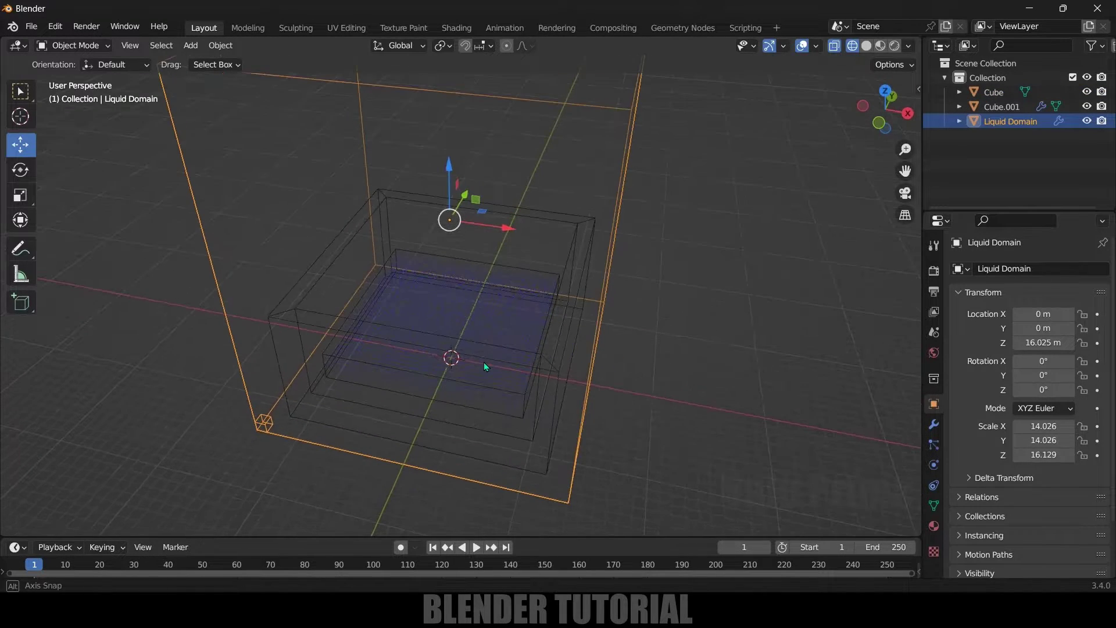
middle_drag(449, 309, 610, 306)
click(683, 286)
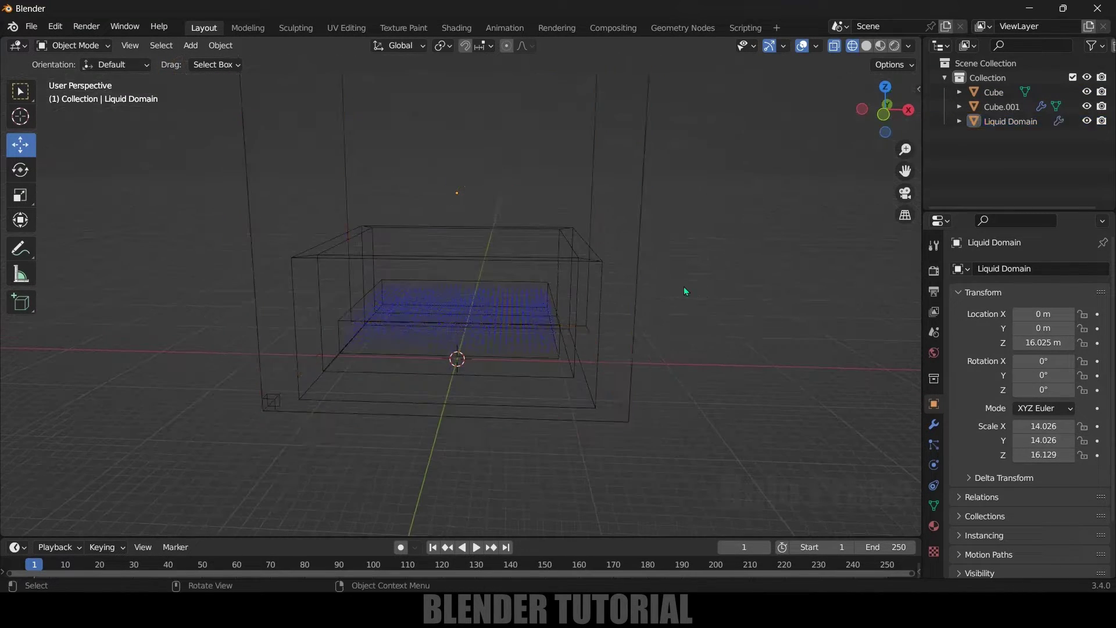
In the liquid domain's fluid physics settings, keep the type as Domain and set the resolution divisions to 64.
click(636, 270)
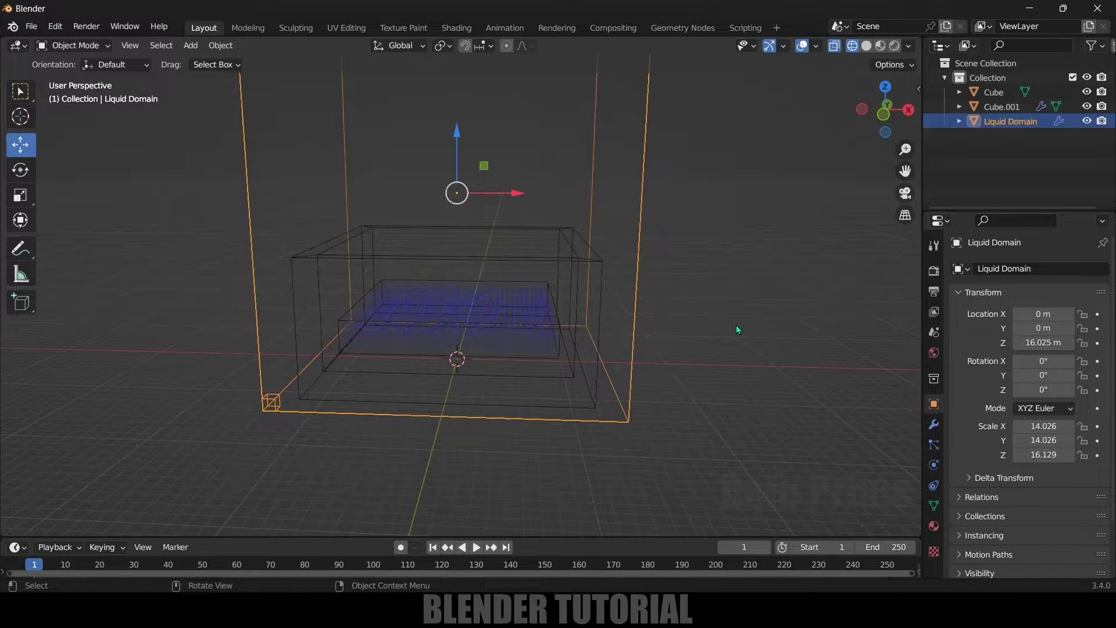
click(933, 465)
scroll(1011, 384, down, 3)
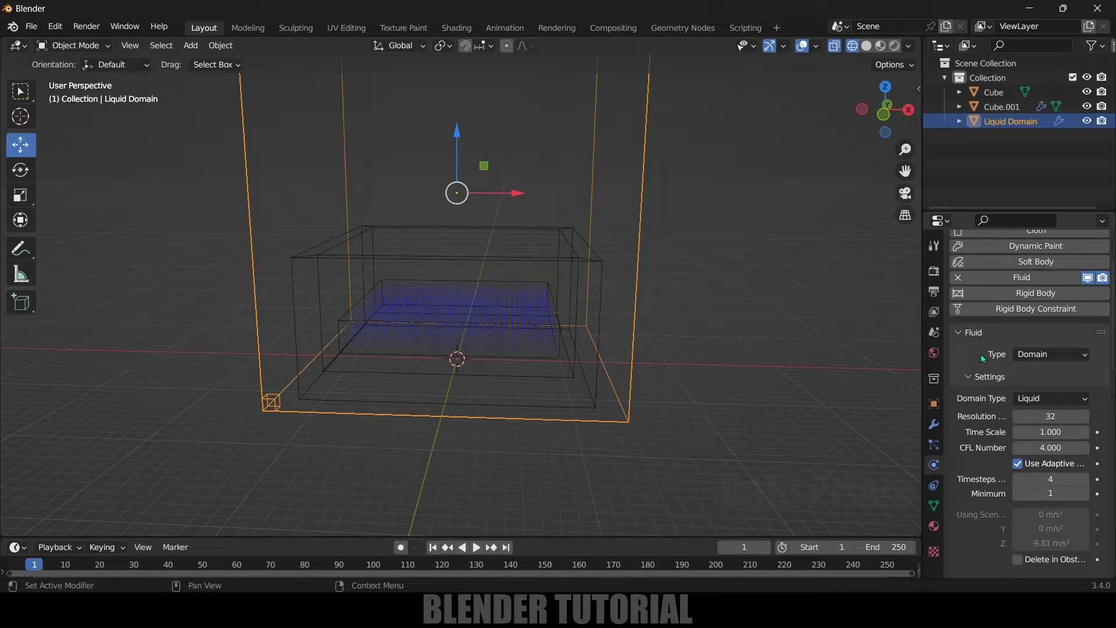
click(1035, 356)
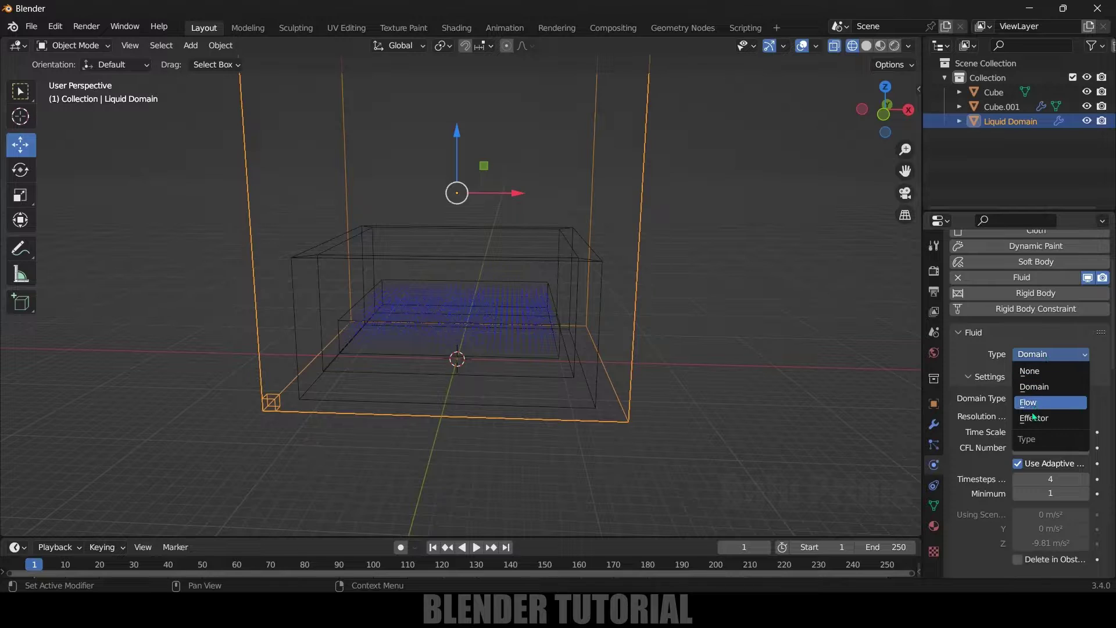
click(1034, 386)
scroll(982, 372, down, 2)
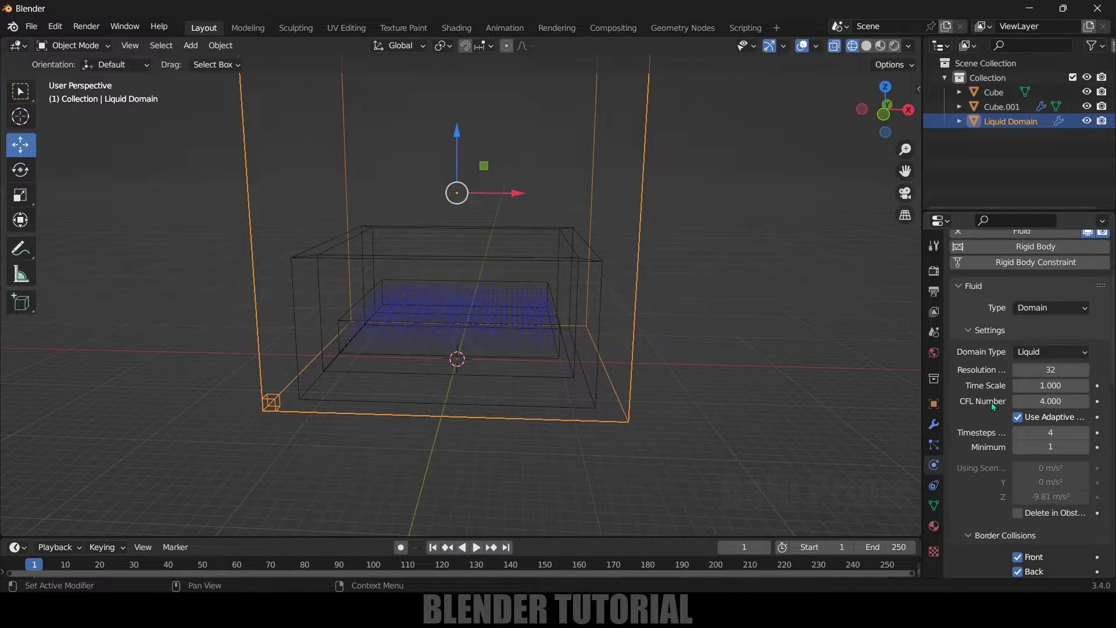
scroll(992, 402, down, 1)
click(1057, 345)
text(64)
key(Return)
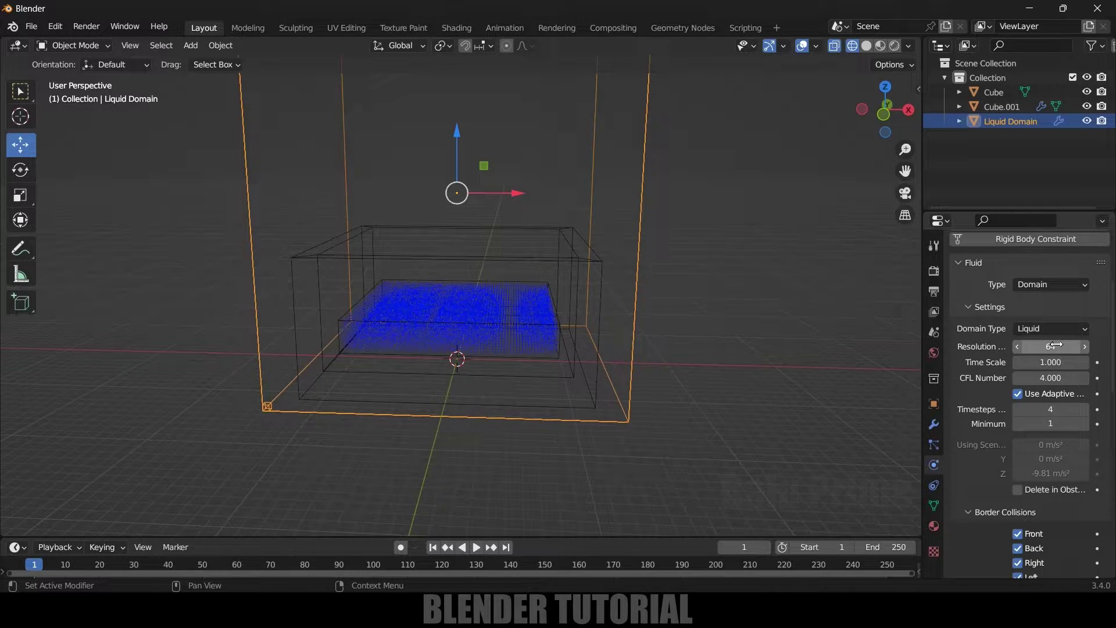
Disable the domain's Front, Back, Right, Left and Top border collisions, leaving only Bottom enabled.
scroll(971, 389, down, 7)
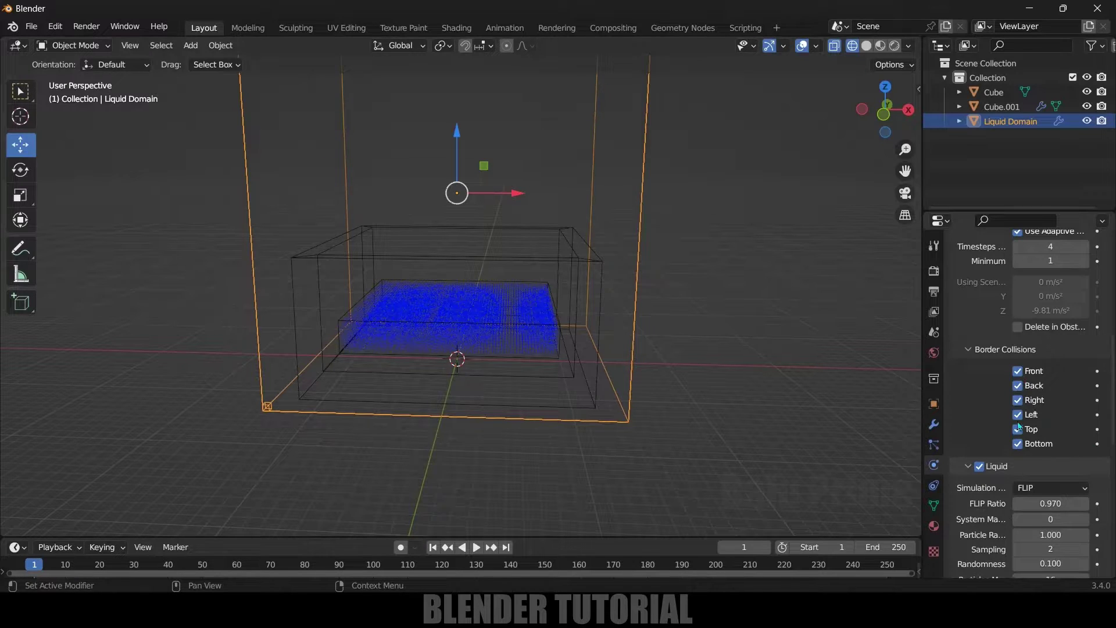
drag(1017, 371, 1018, 385)
click(1019, 401)
click(1018, 415)
click(1018, 432)
Set the domain's FLIP Ratio to 0.99 and enable the fluid Mesh.
mouse_move(605, 386)
middle_down()
mouse_move(577, 401)
mouse_move(594, 402)
middle_up()
scroll(984, 469, down, 5)
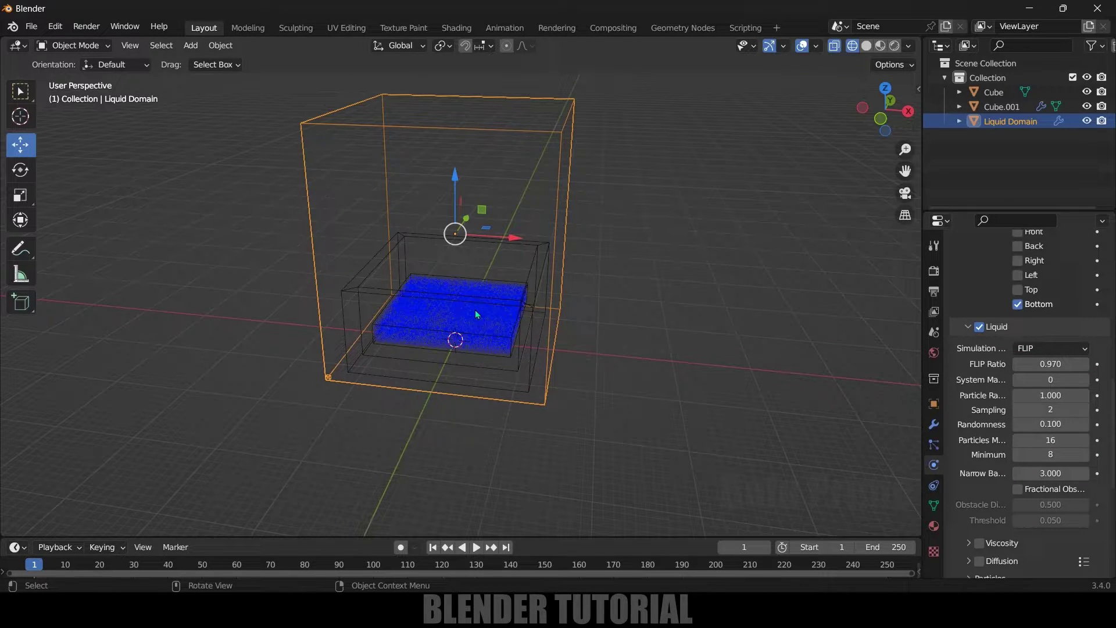
click(1052, 365)
text(.99)
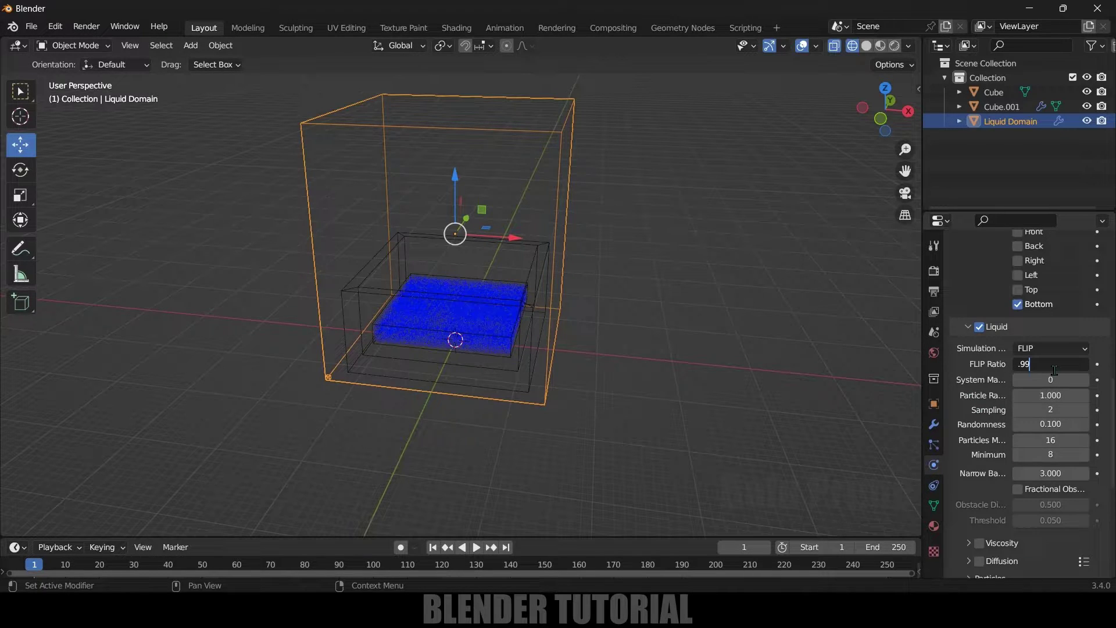
key(Return)
scroll(988, 361, down, 10)
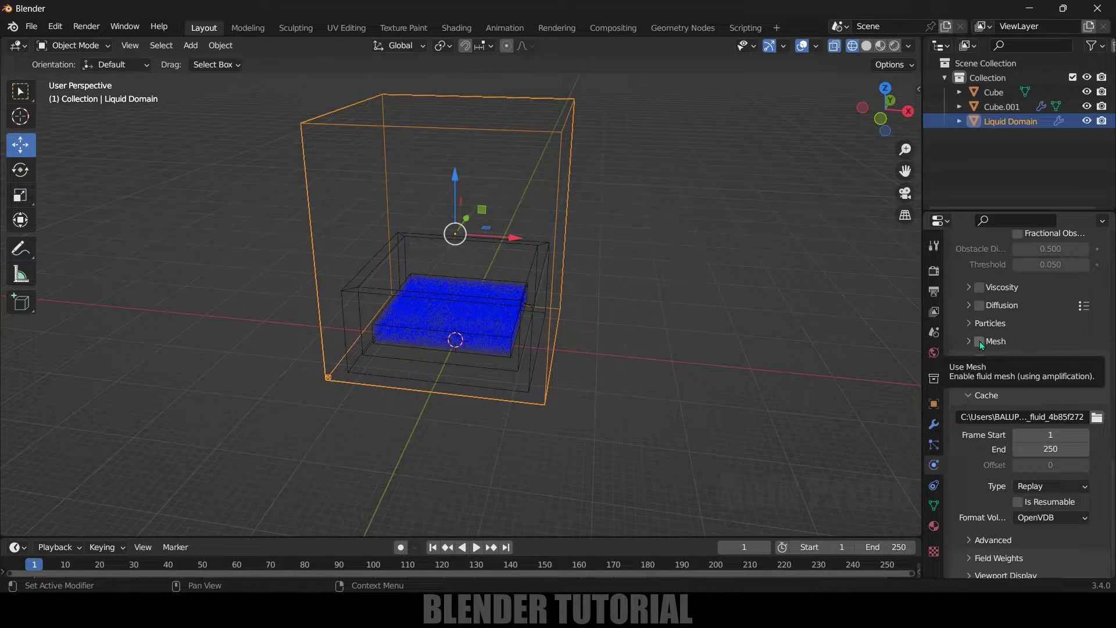
click(979, 341)
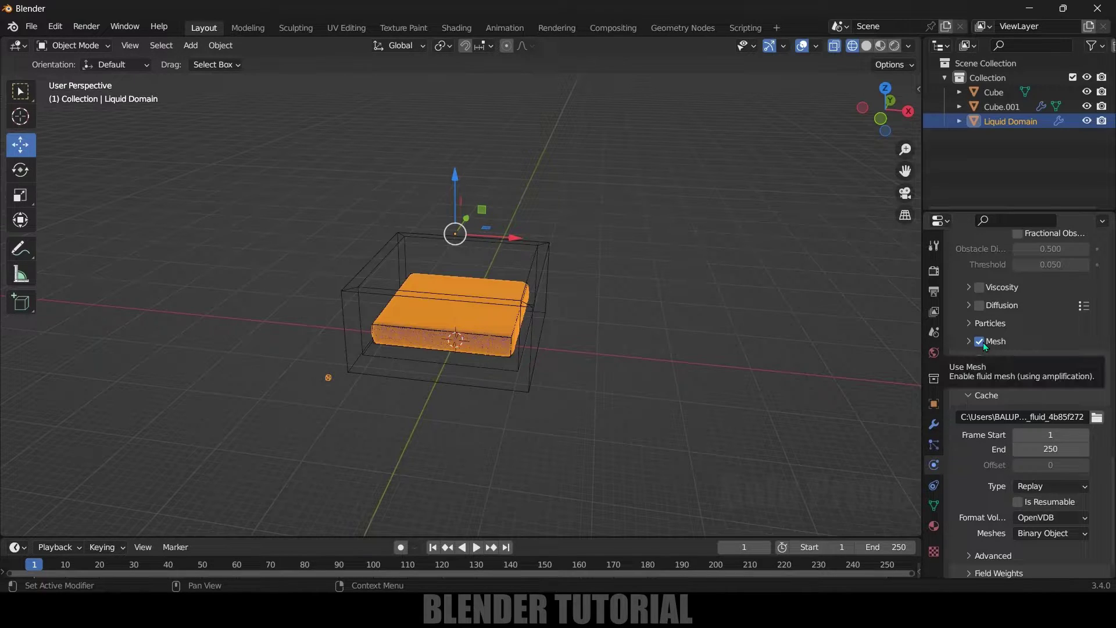
Set the fluid cache folder to D:\youtube\splash water sim\ and the cache end frame to 350.
scroll(982, 343, down, 1)
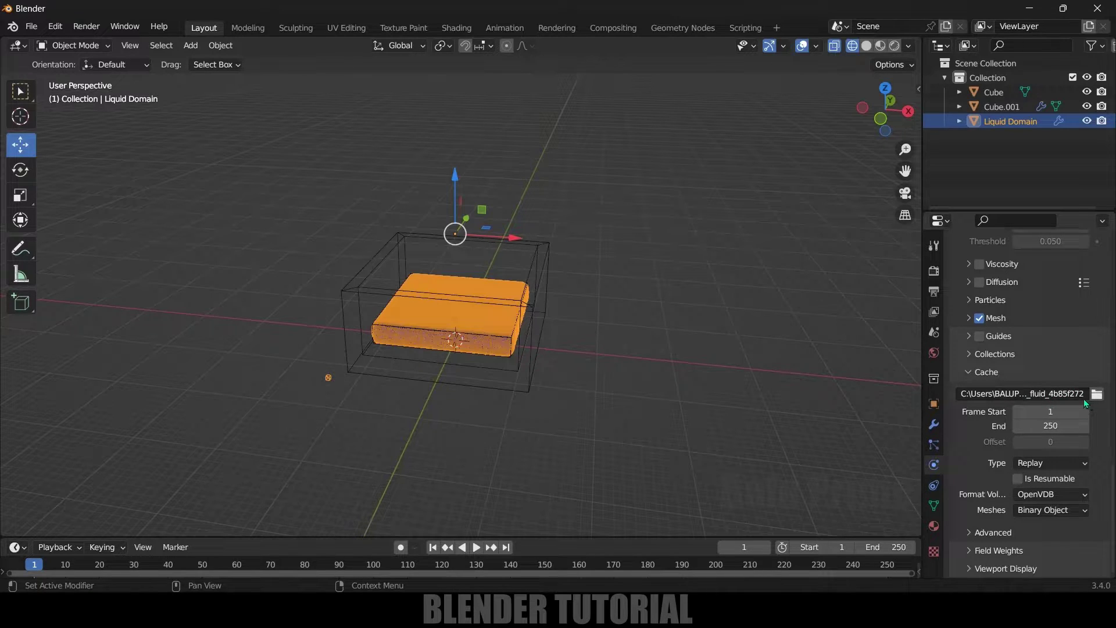
text(D:\youtube\splash water sim\)
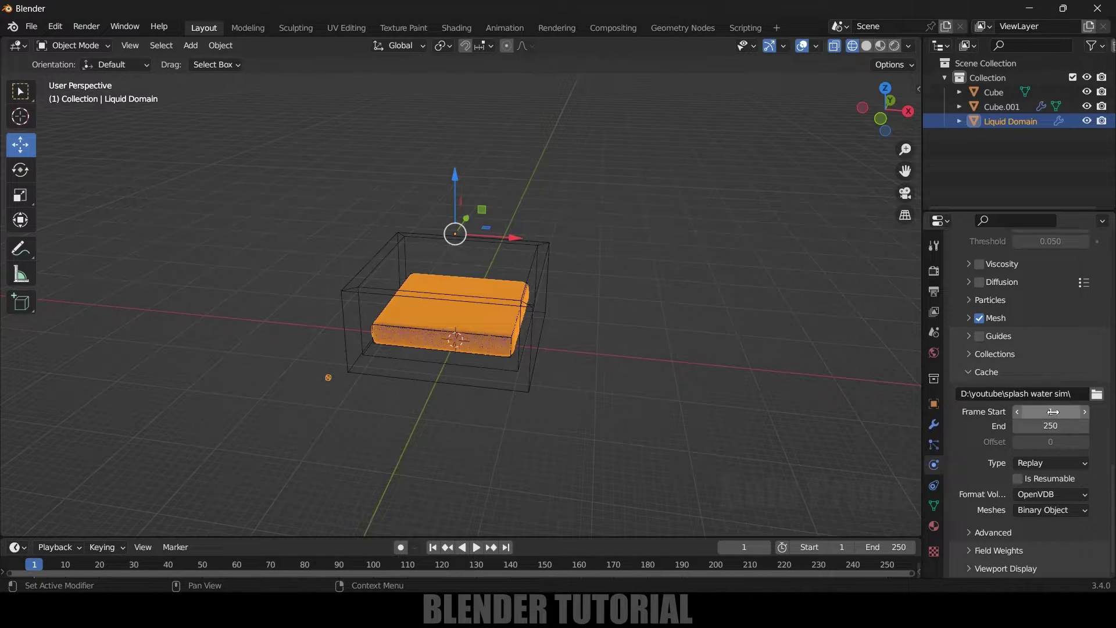
click(1040, 426)
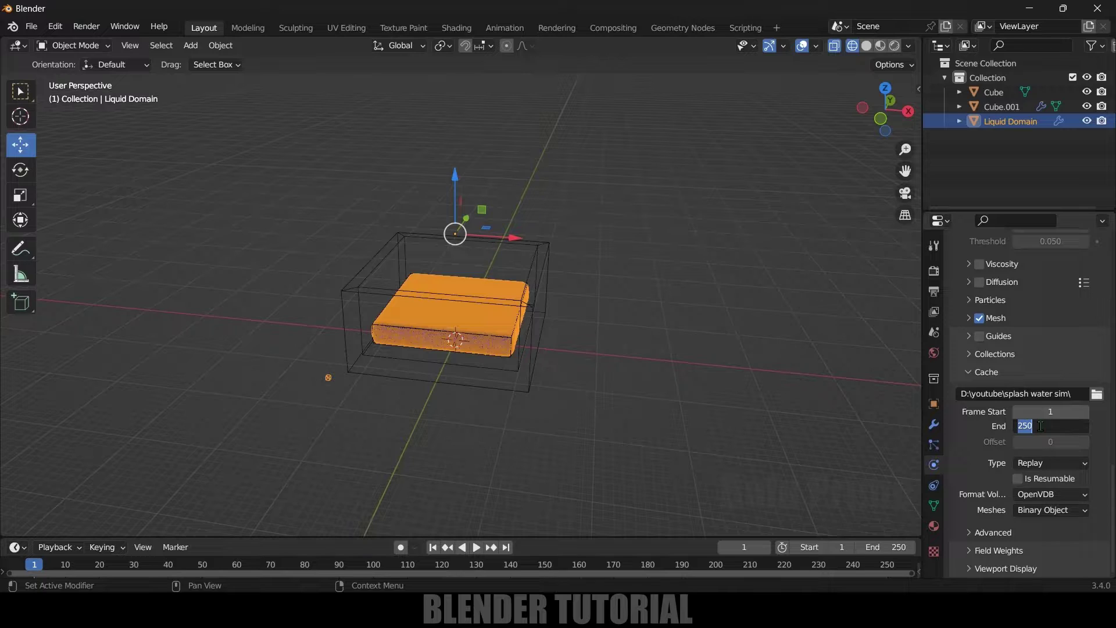
text(350)
key(Return)
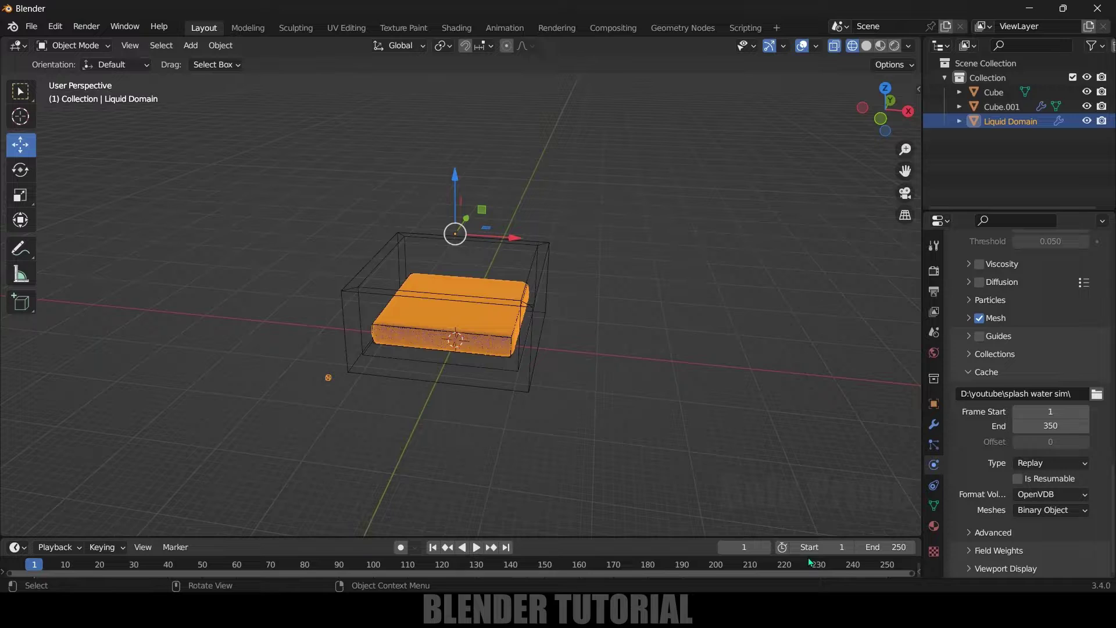
Set the scene's end frame on the timeline to 350.
click(878, 543)
text(350)
key(Return)
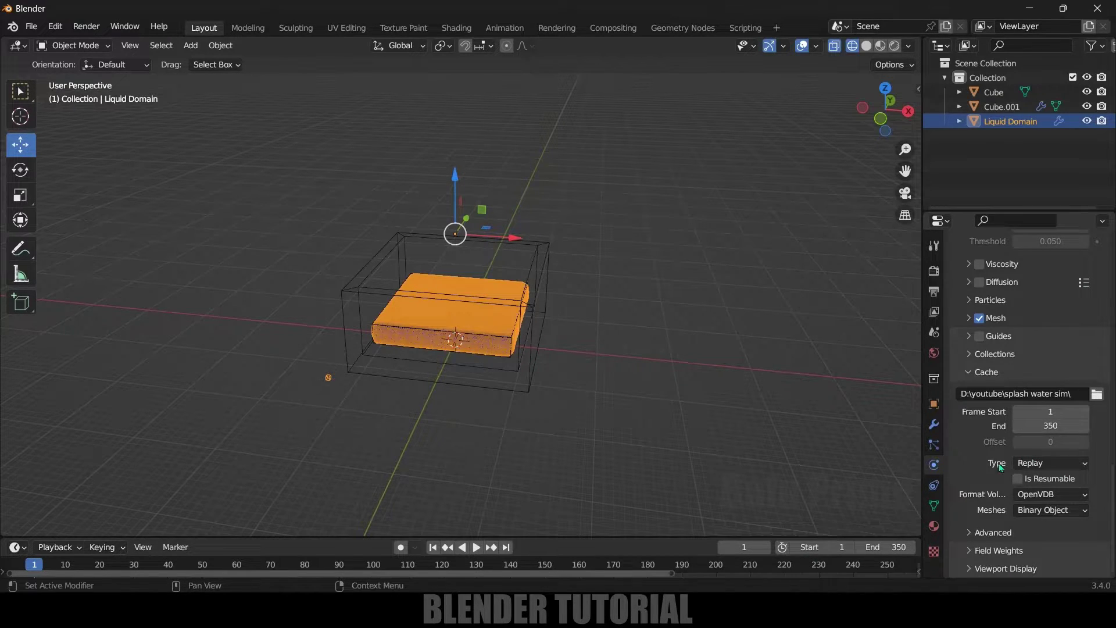
Set the fluid domain's cache type to All and make the bake resumable.
click(1026, 464)
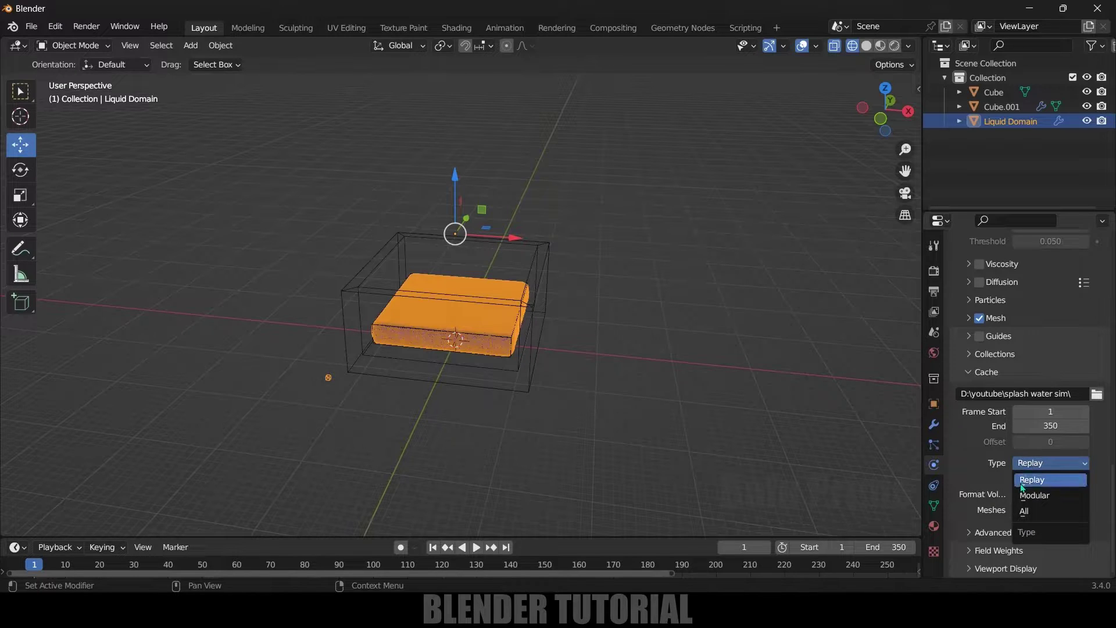
click(1028, 510)
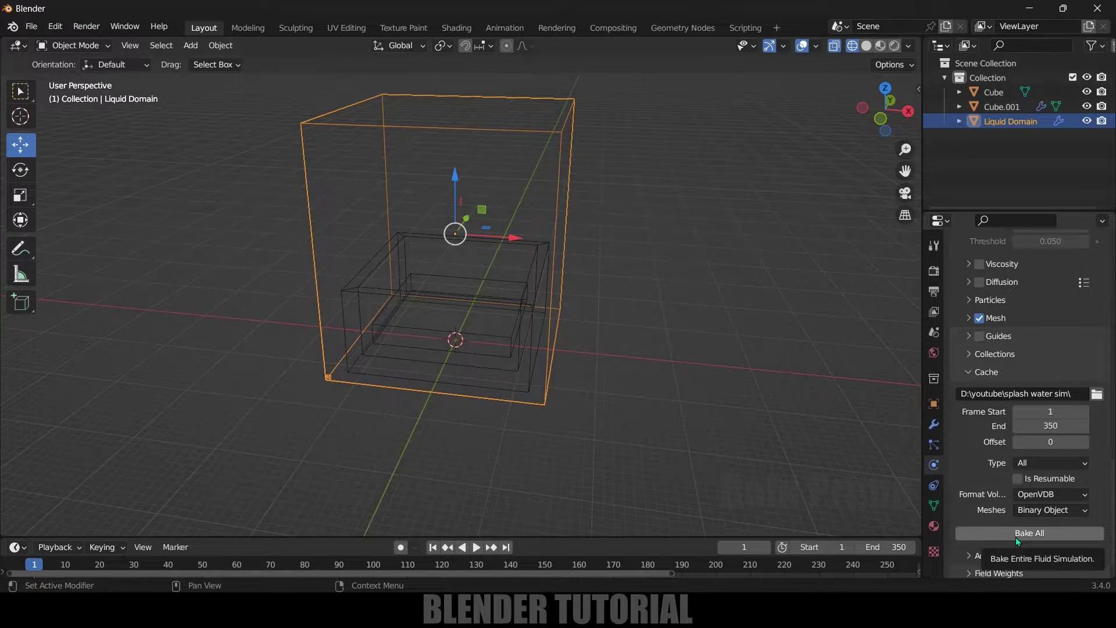
click(1024, 463)
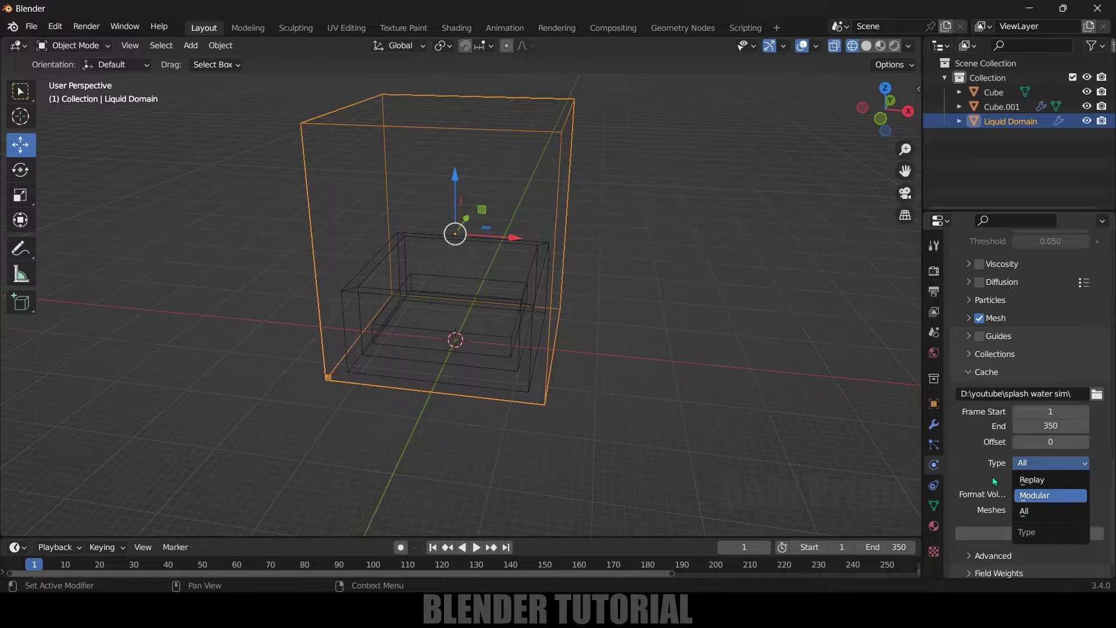
click(1024, 511)
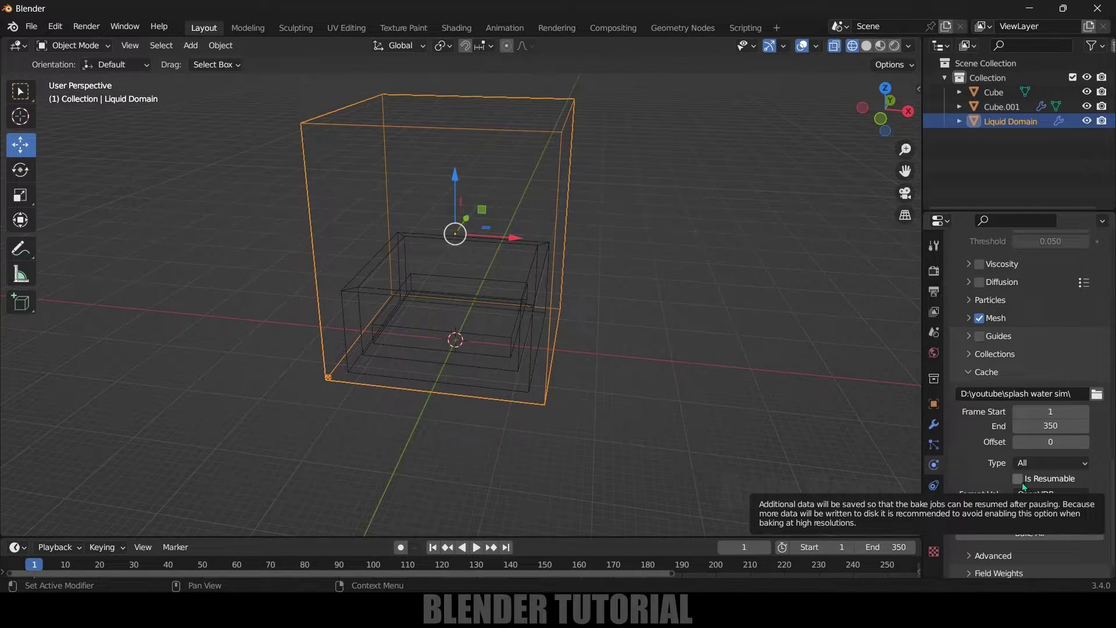
click(1017, 484)
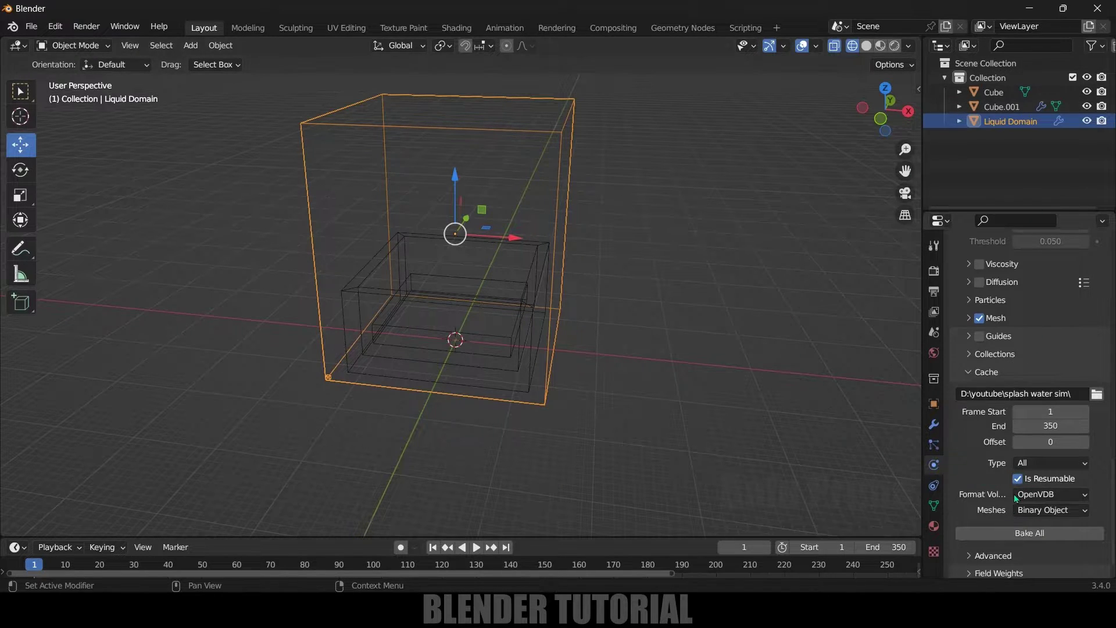
Make the inner slab a fluid Flow object with Liquid flow type and Inflow behavior.
scroll(613, 316, up, 3)
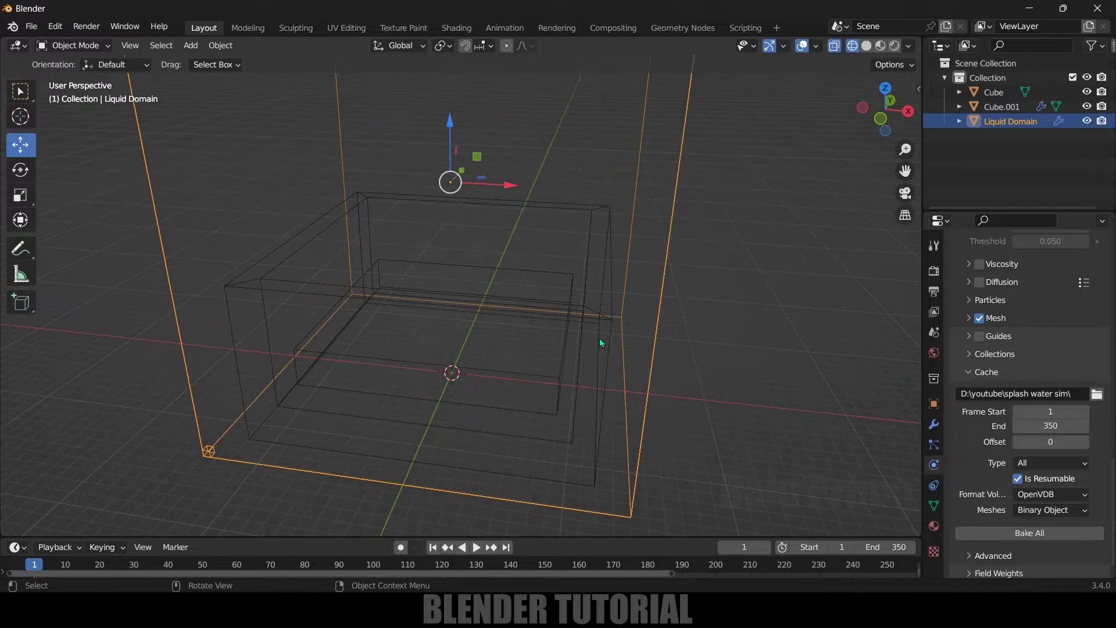
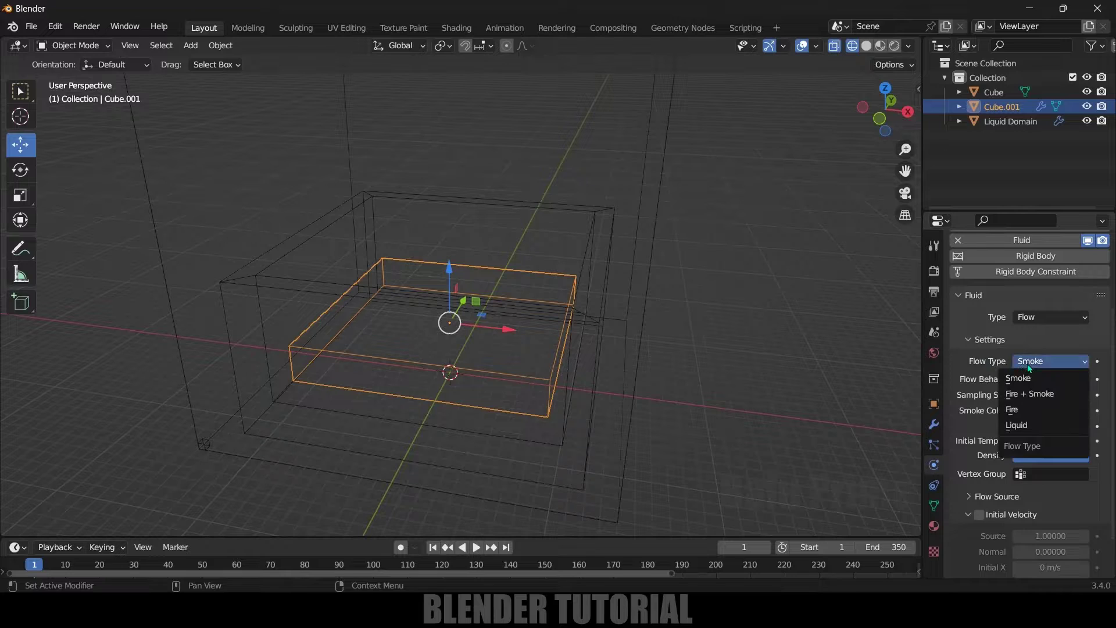
click(1021, 419)
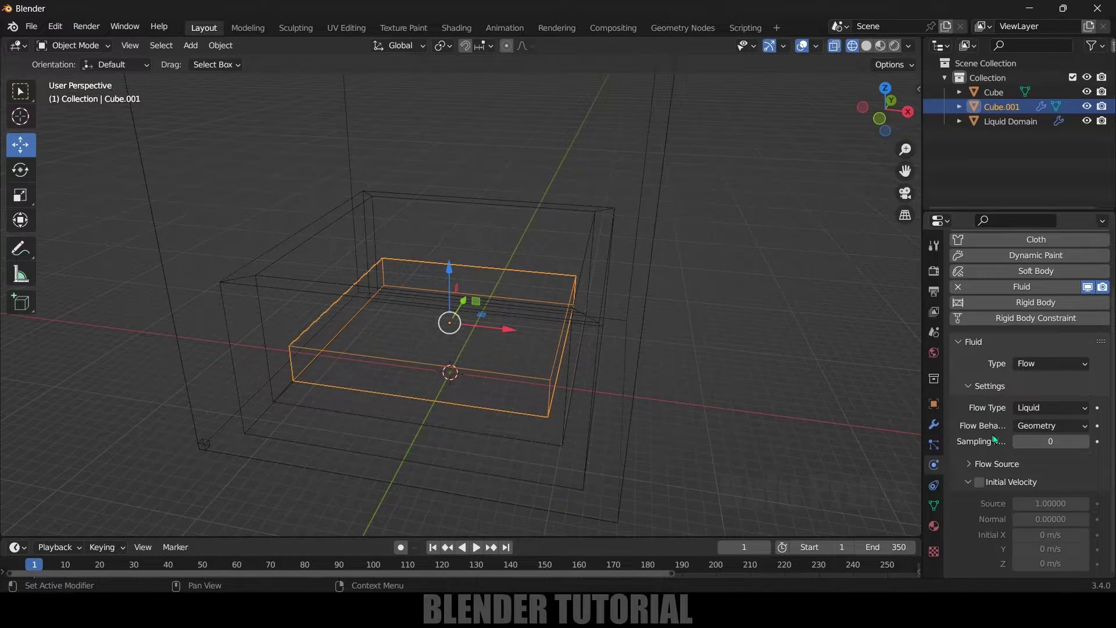
click(1036, 427)
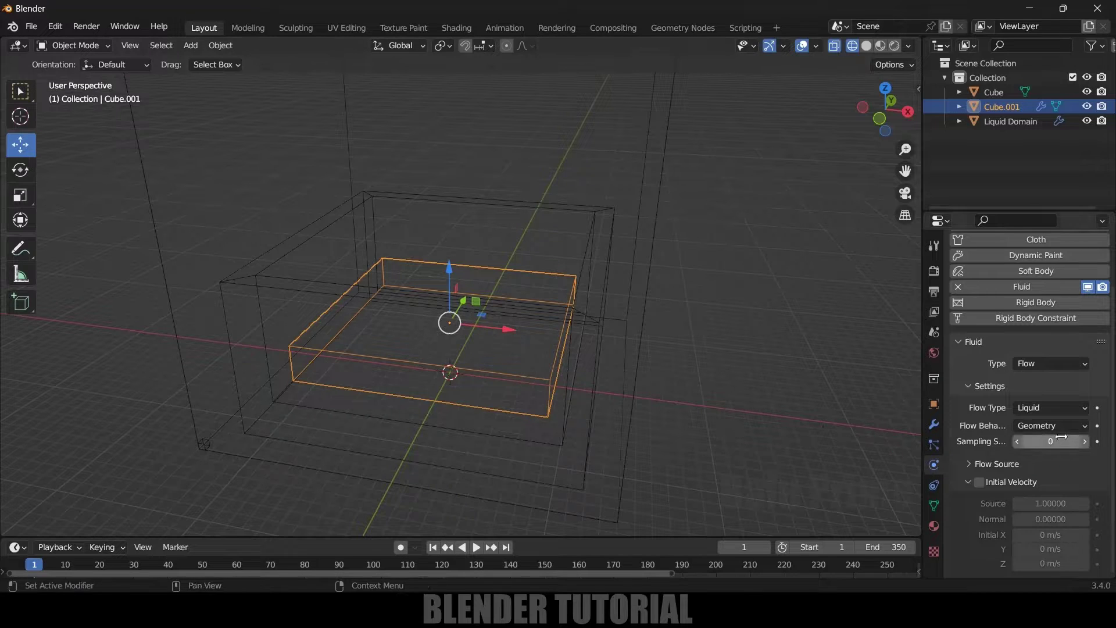
click(1033, 433)
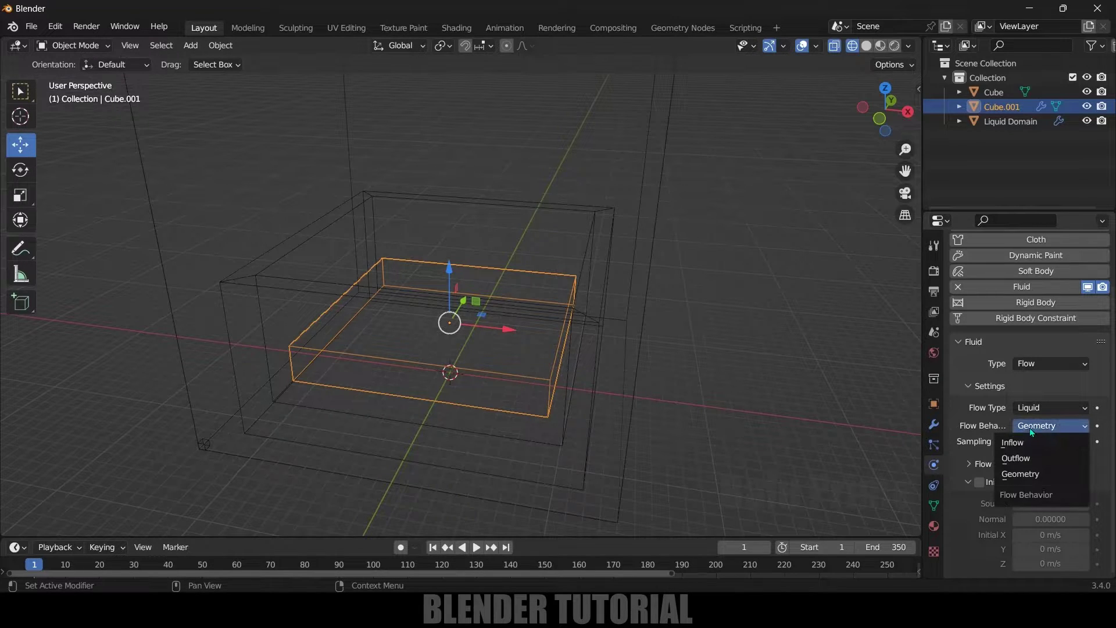
click(1016, 444)
scroll(981, 434, down, 1)
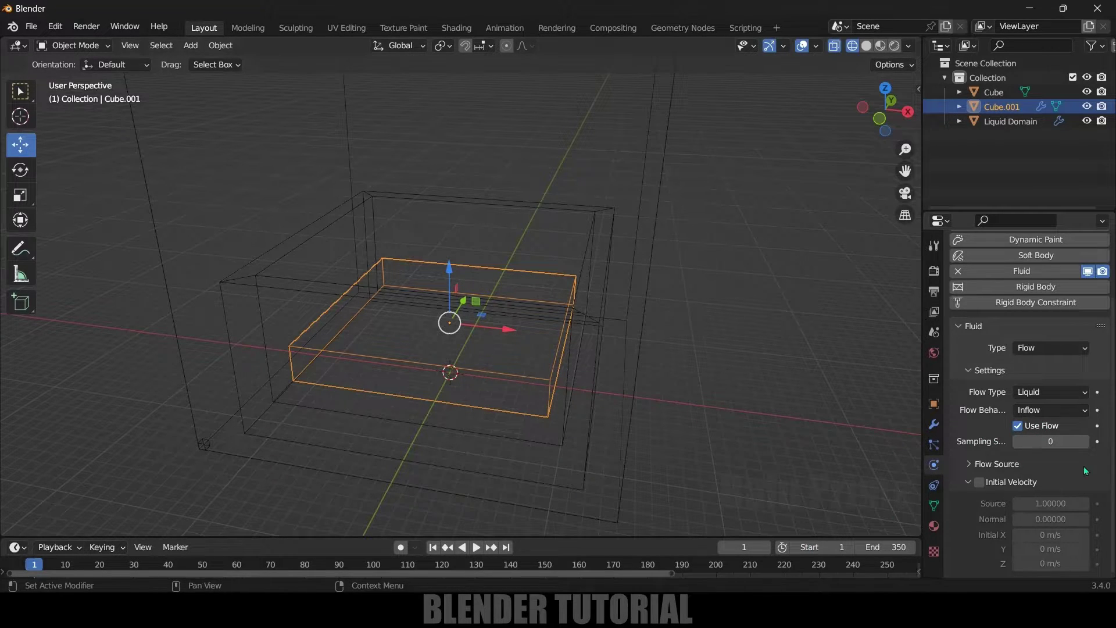
Keyframe the slab's Use Flow on at frames 1 and 150, and off at frame 151.
drag(831, 537, 837, 457)
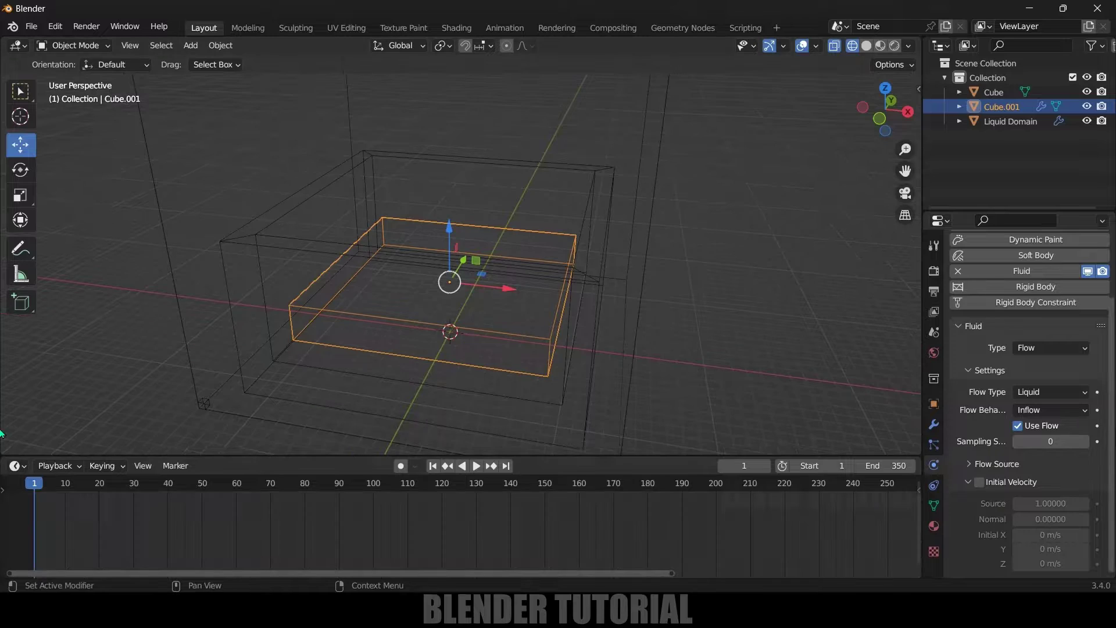
click(1096, 427)
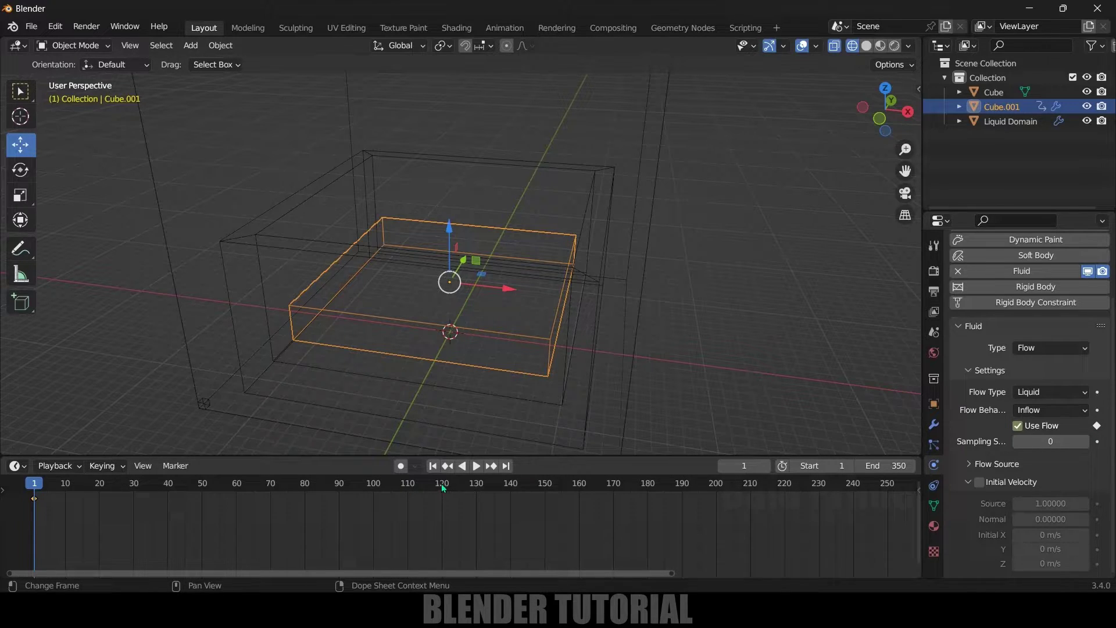
click(548, 489)
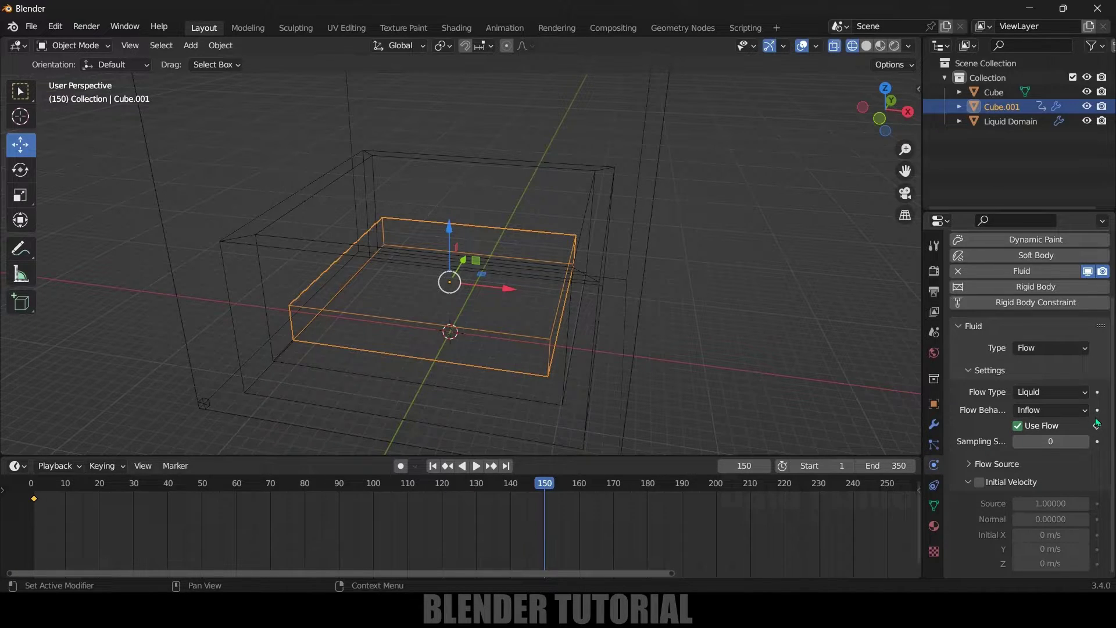
click(1097, 424)
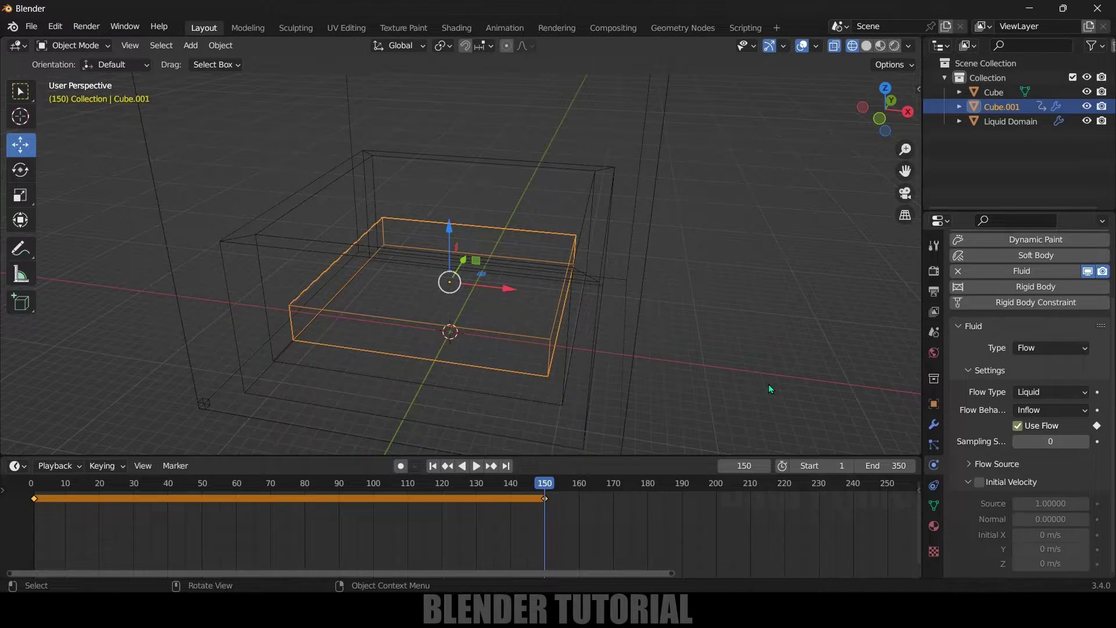
key(Right)
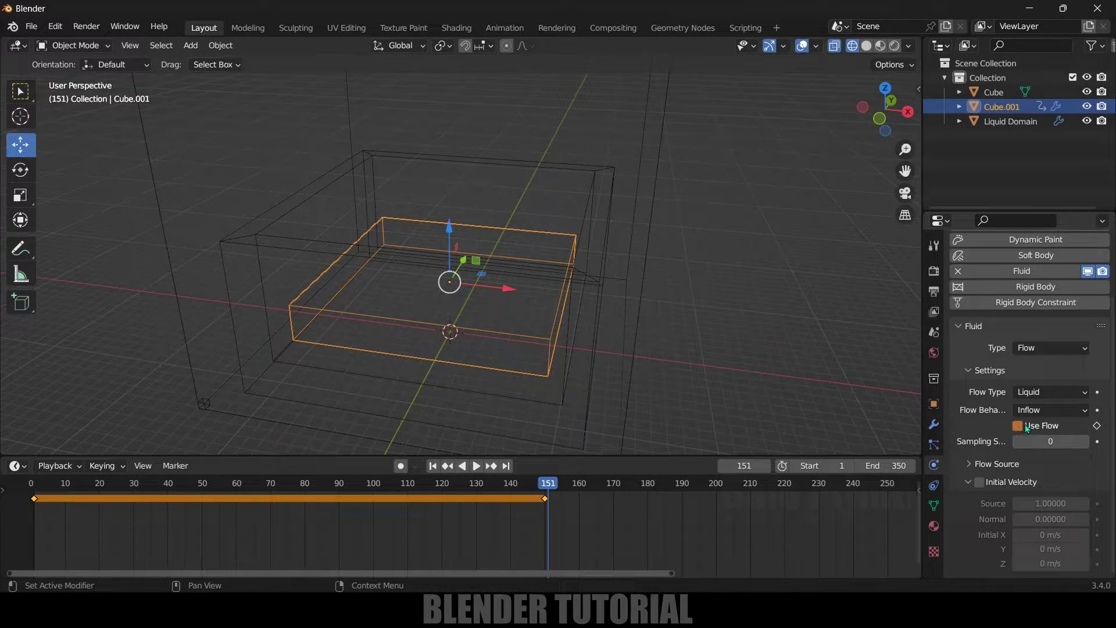
click(1097, 426)
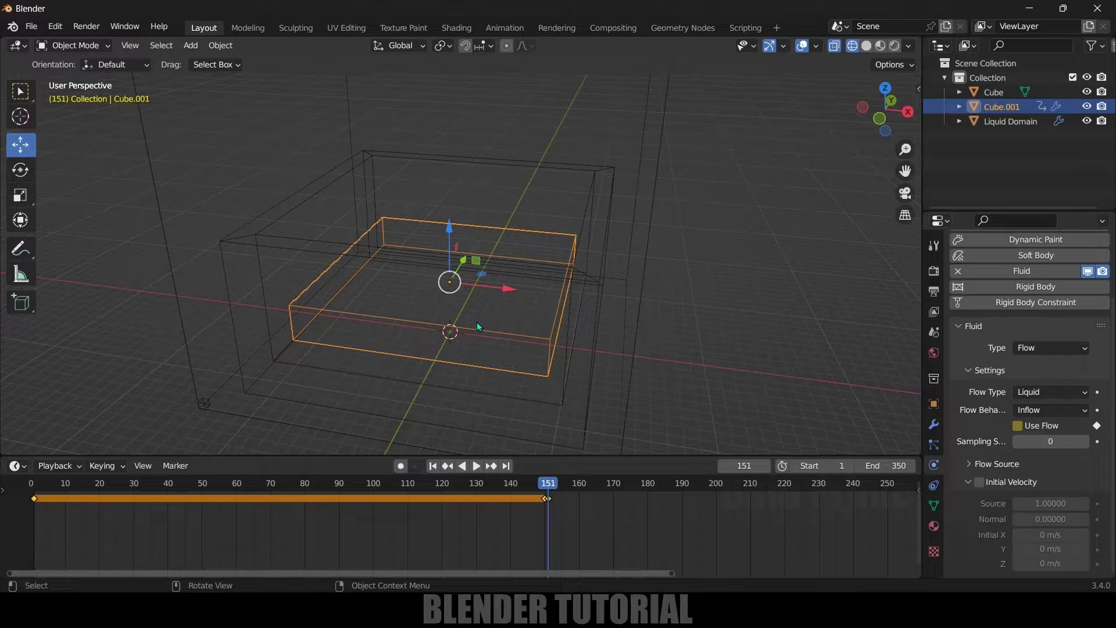
Select the liquid domain and bake its entire fluid simulation.
scroll(477, 320, down, 3)
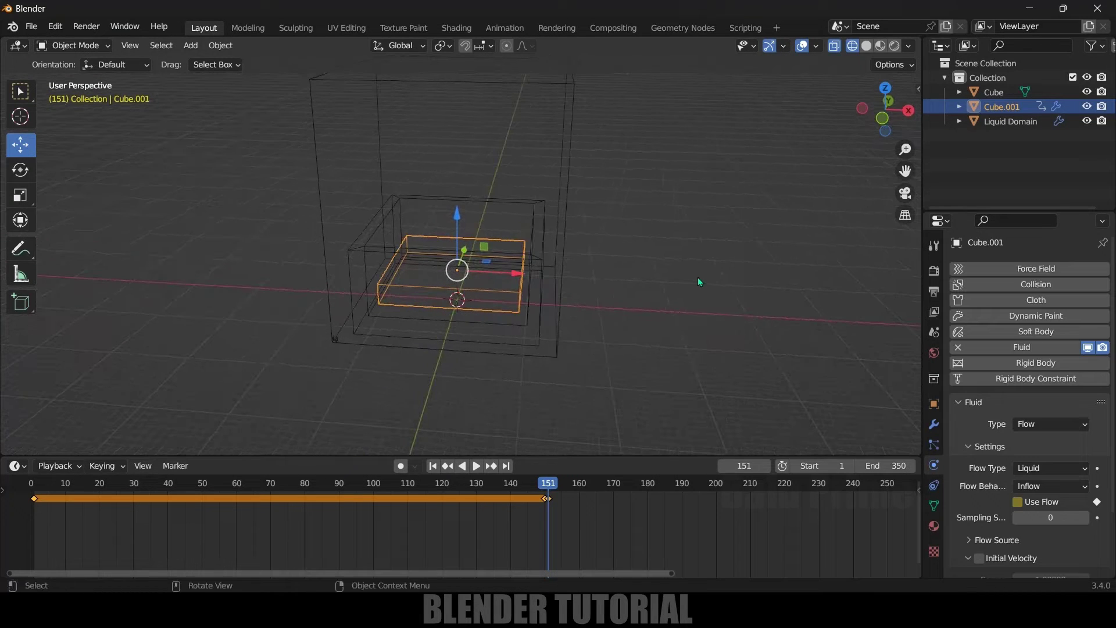
shift+middle_drag(660, 221, 665, 274)
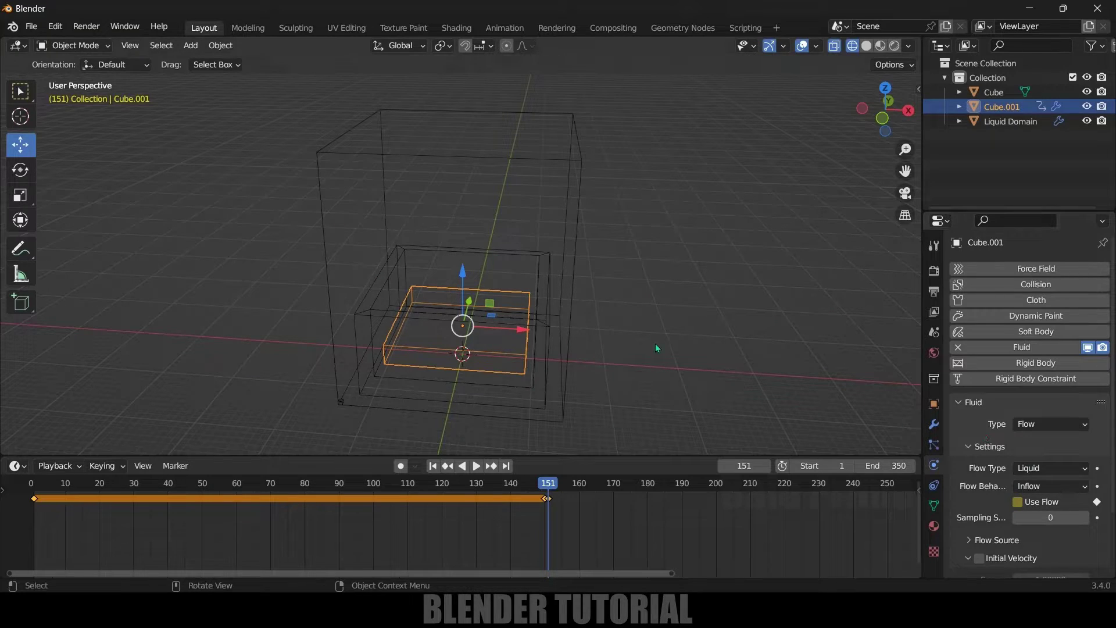
click(582, 173)
scroll(1022, 442, down, 6)
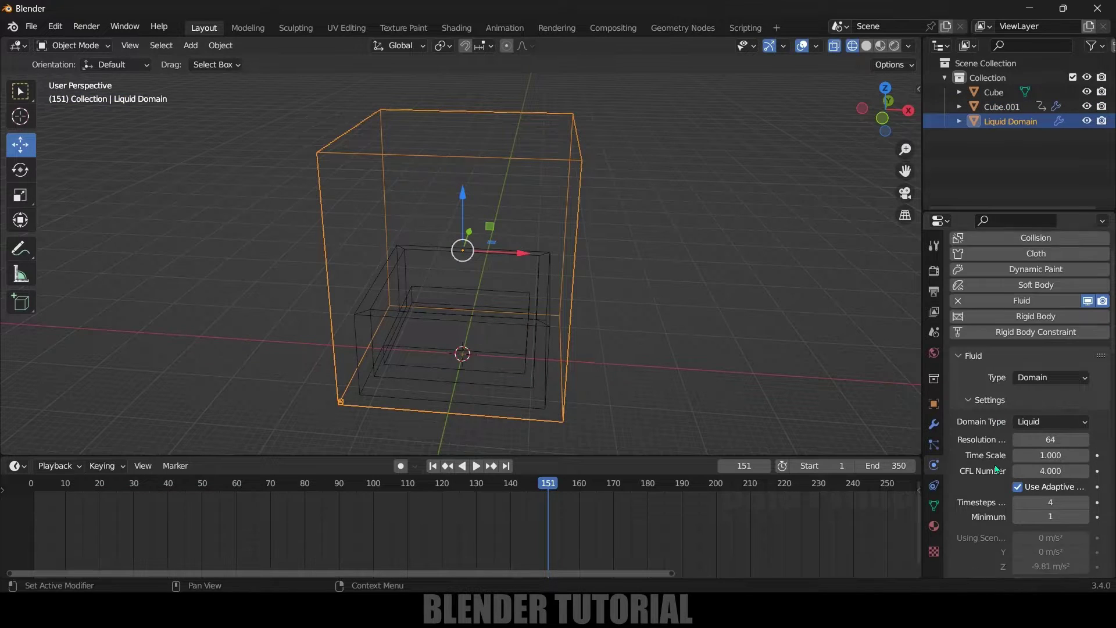
scroll(995, 464, down, 15)
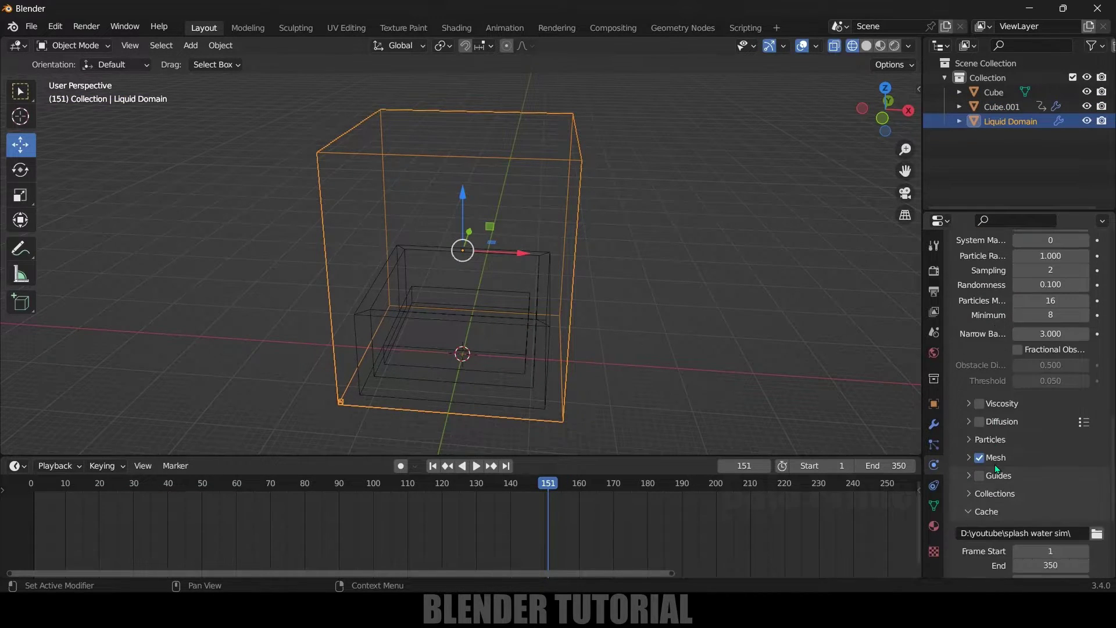
scroll(991, 465, down, 4)
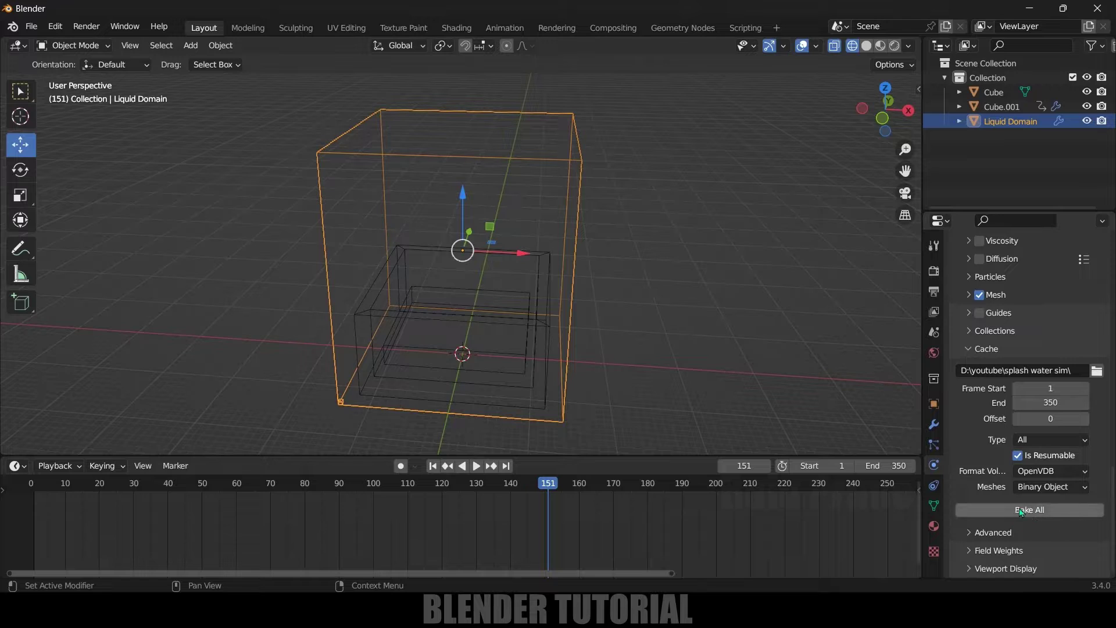
click(1038, 510)
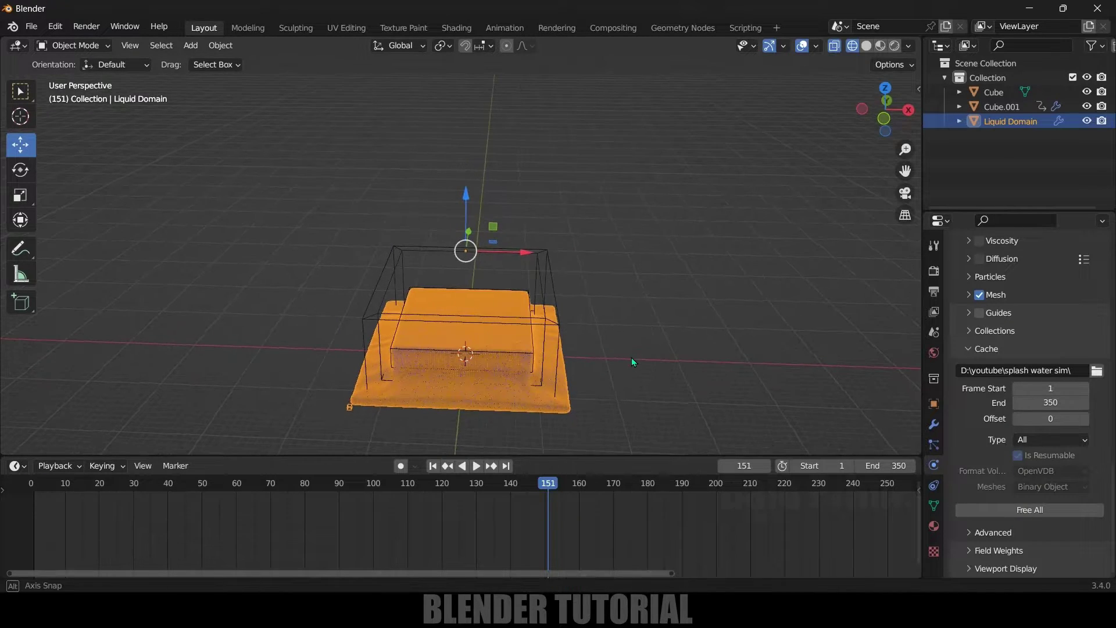
Play the baked simulation from frame 1 to check the water's behavior, and free the baked data.
click(432, 465)
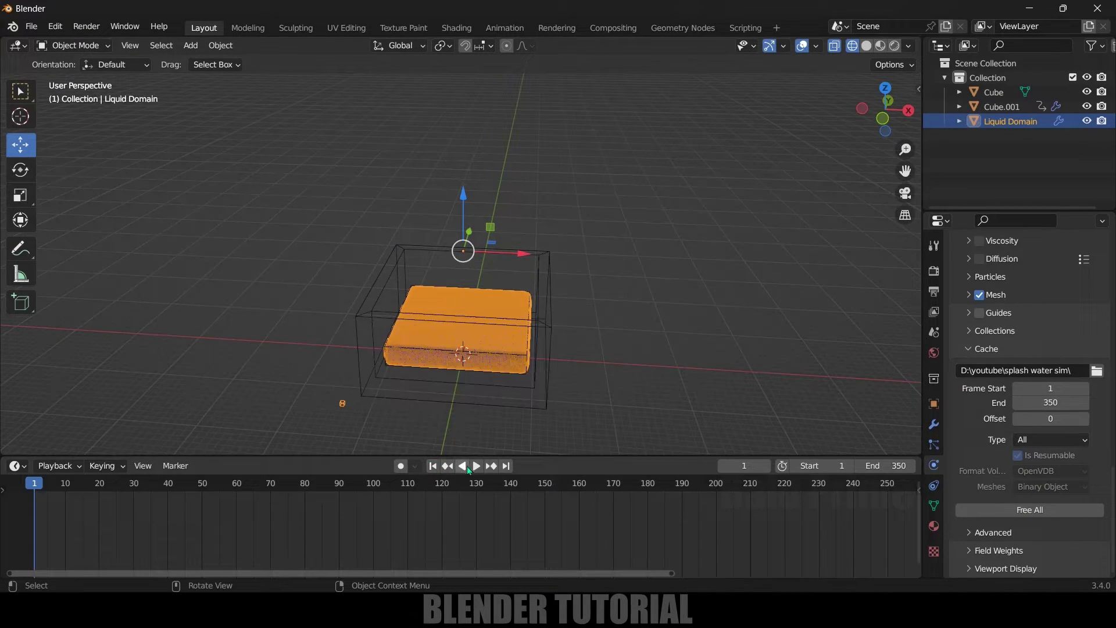
click(475, 466)
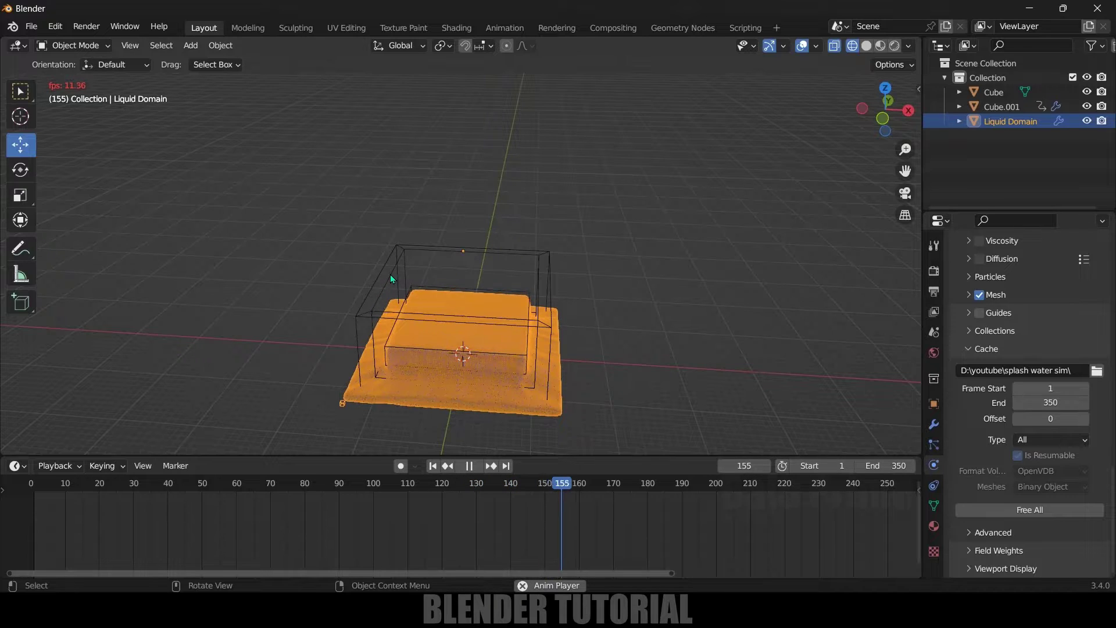
click(470, 466)
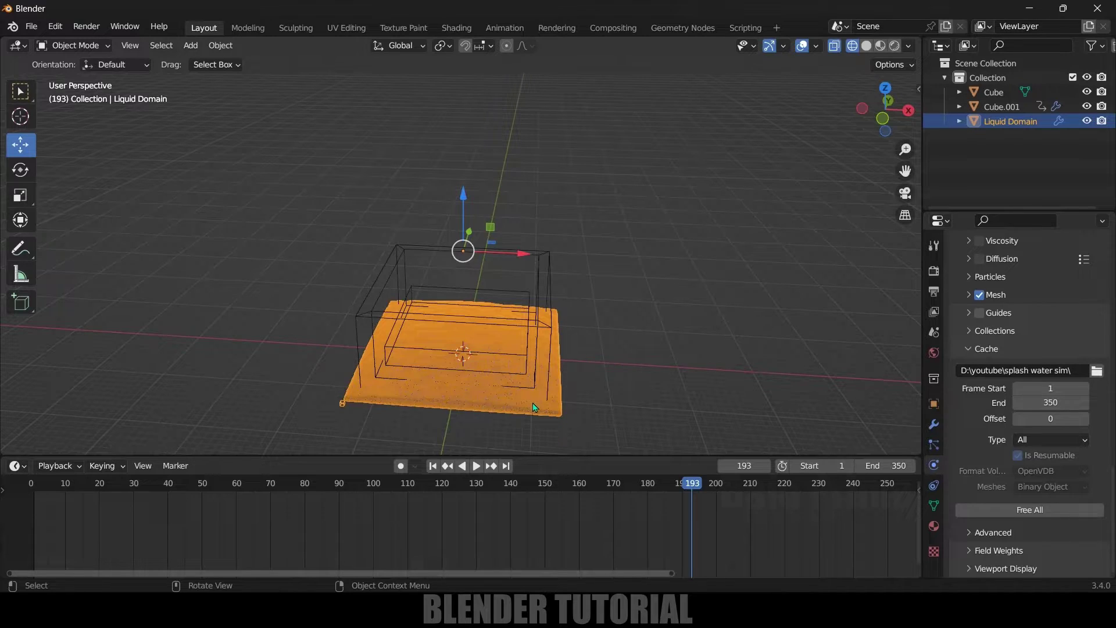
click(1021, 513)
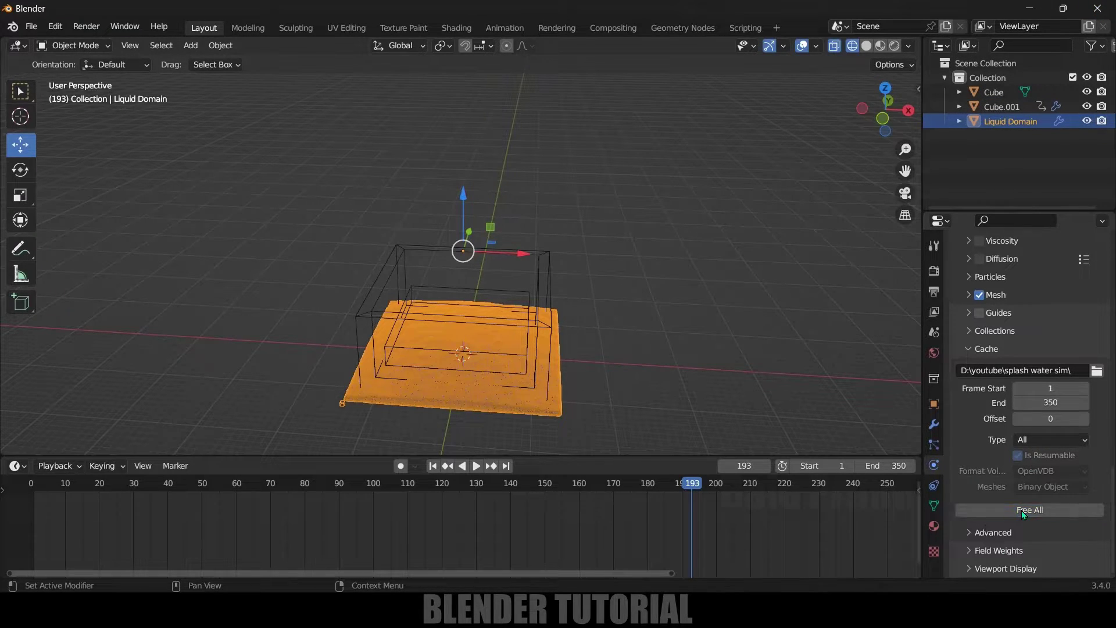
Make the open-topped box a fluid Effector of type Collision with 1 sampling substep.
click(551, 280)
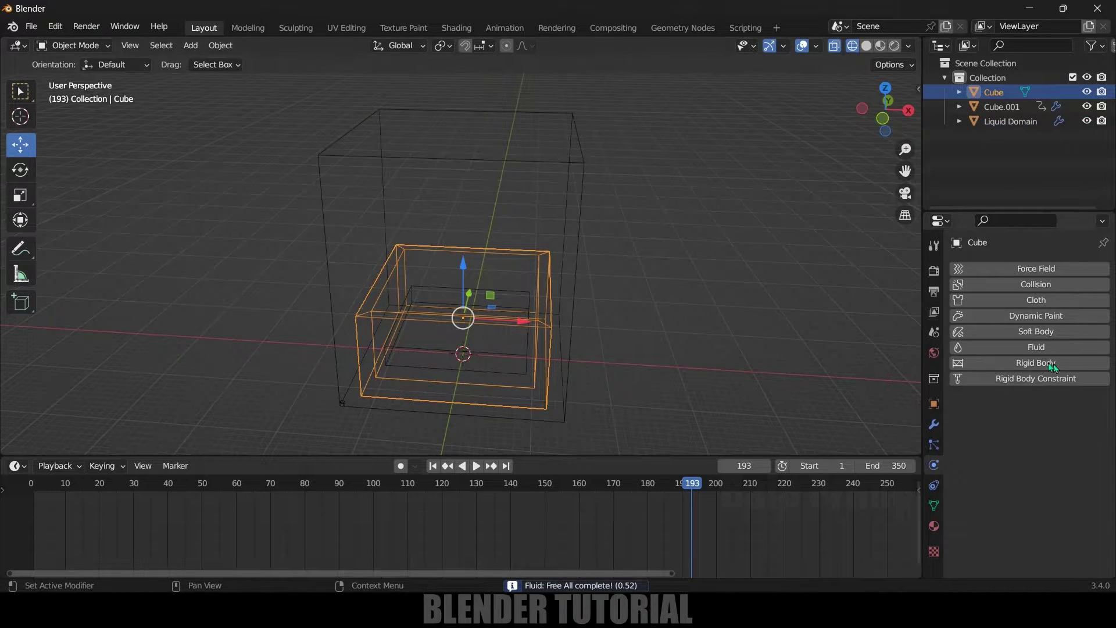
click(1015, 348)
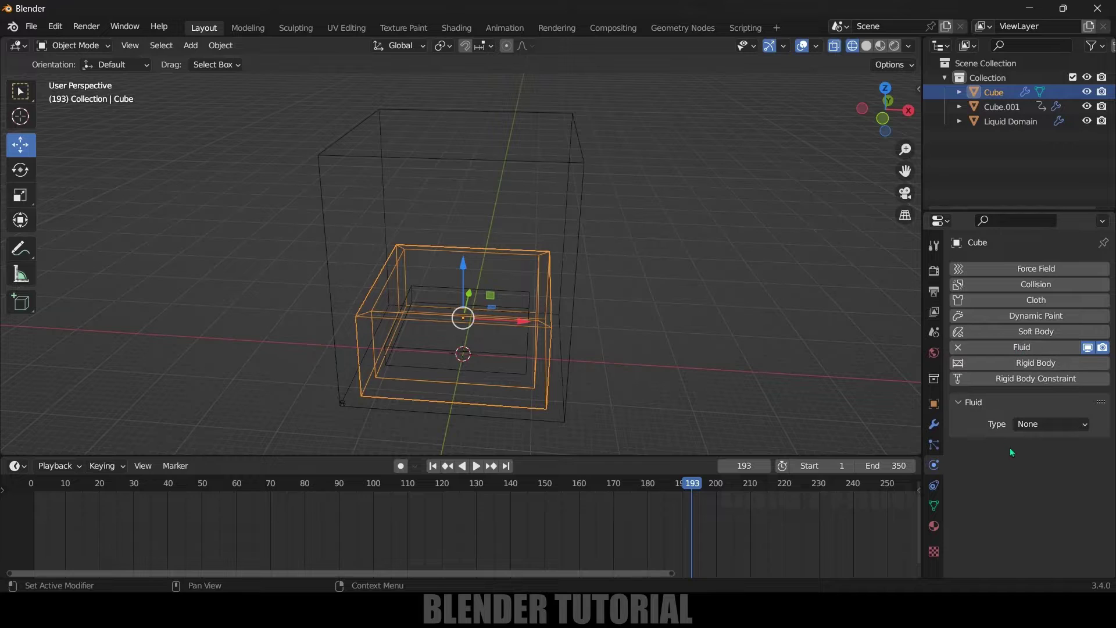
click(1026, 428)
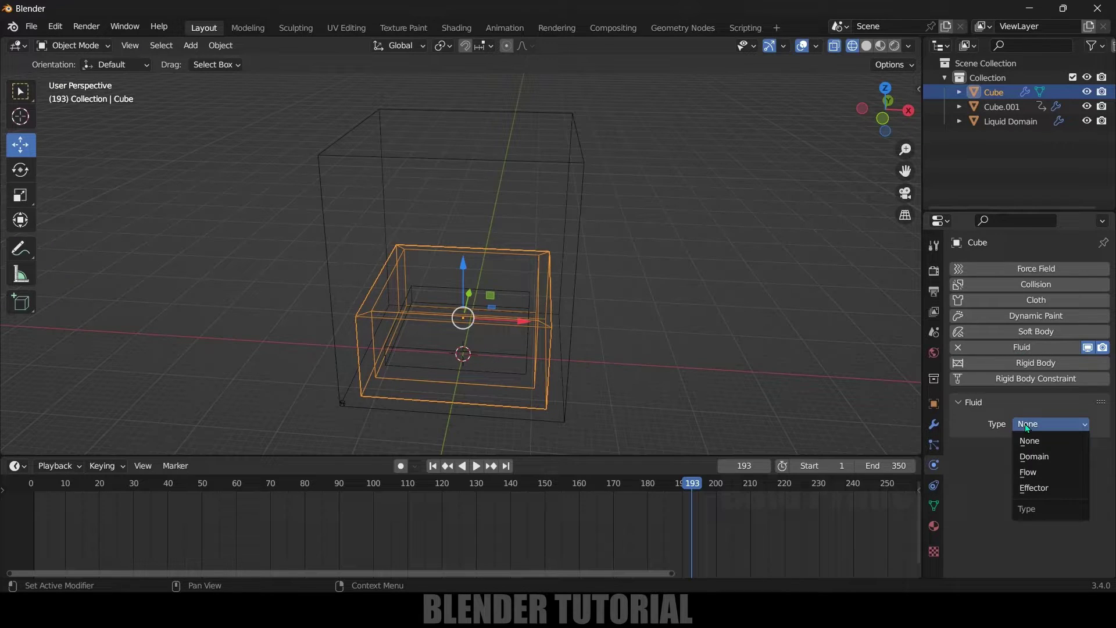
click(1046, 486)
click(1052, 468)
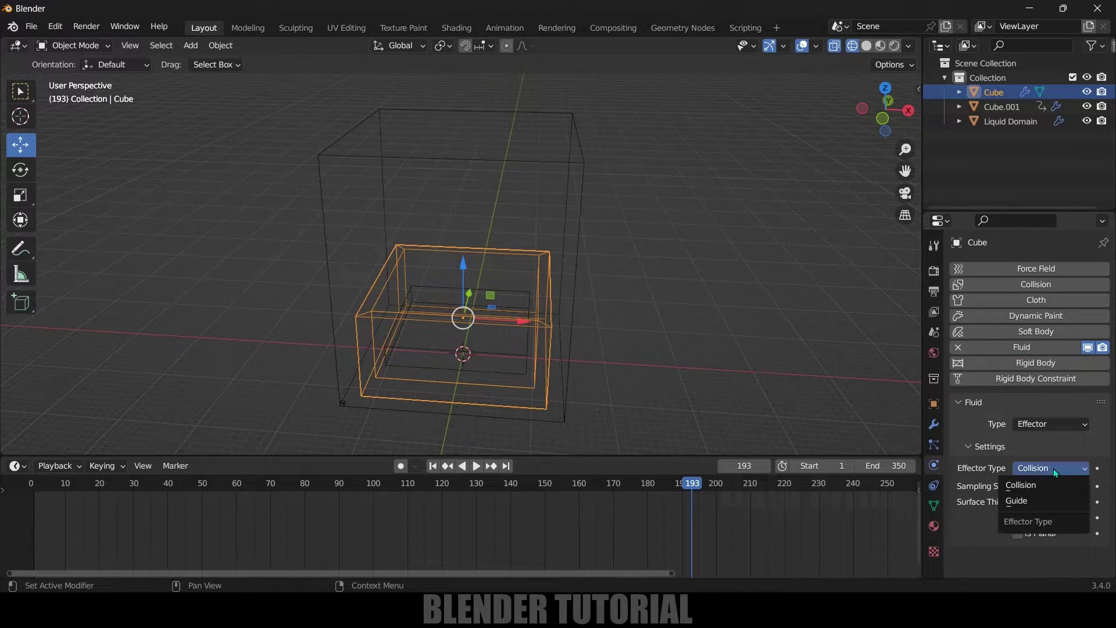
click(1017, 486)
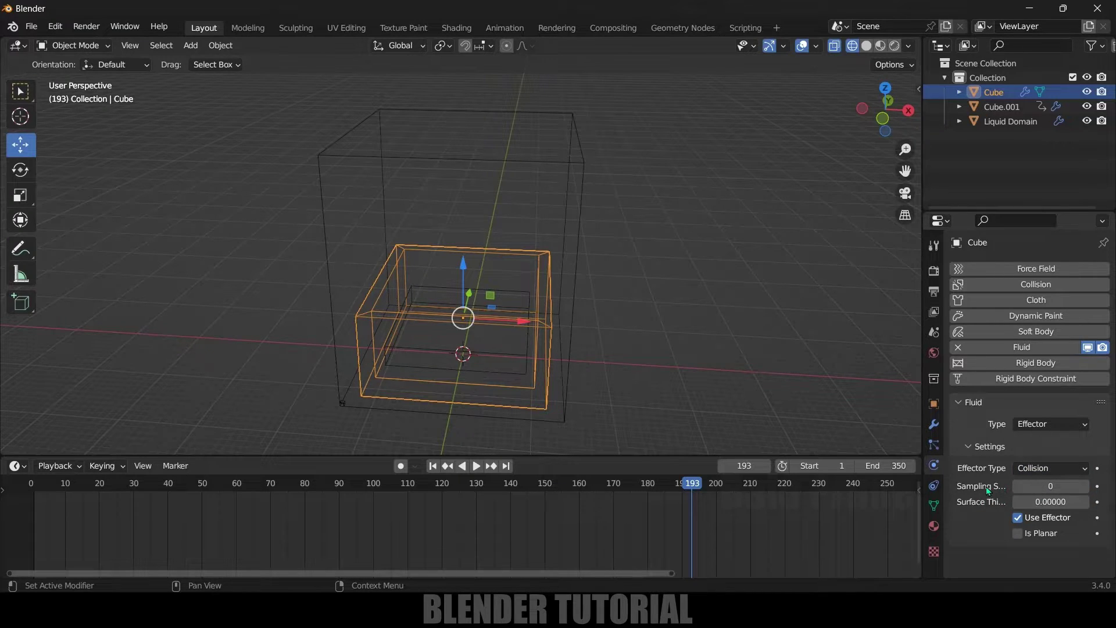
click(1085, 487)
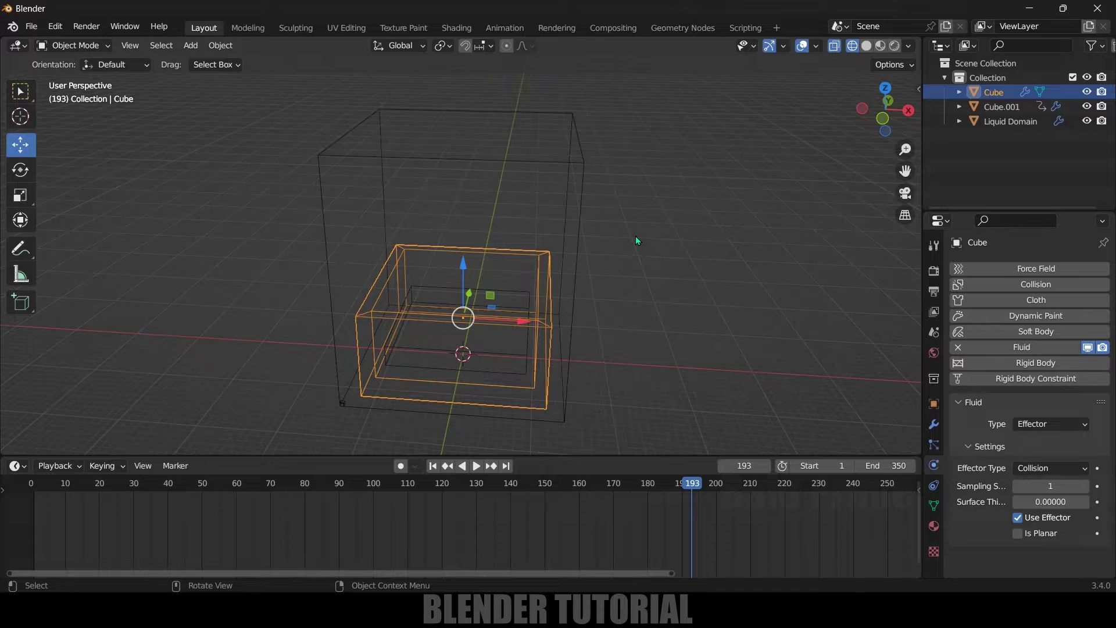
Select the liquid domain and rebake its whole simulation with the open-topped box acting as collider.
click(578, 206)
scroll(993, 501, down, 8)
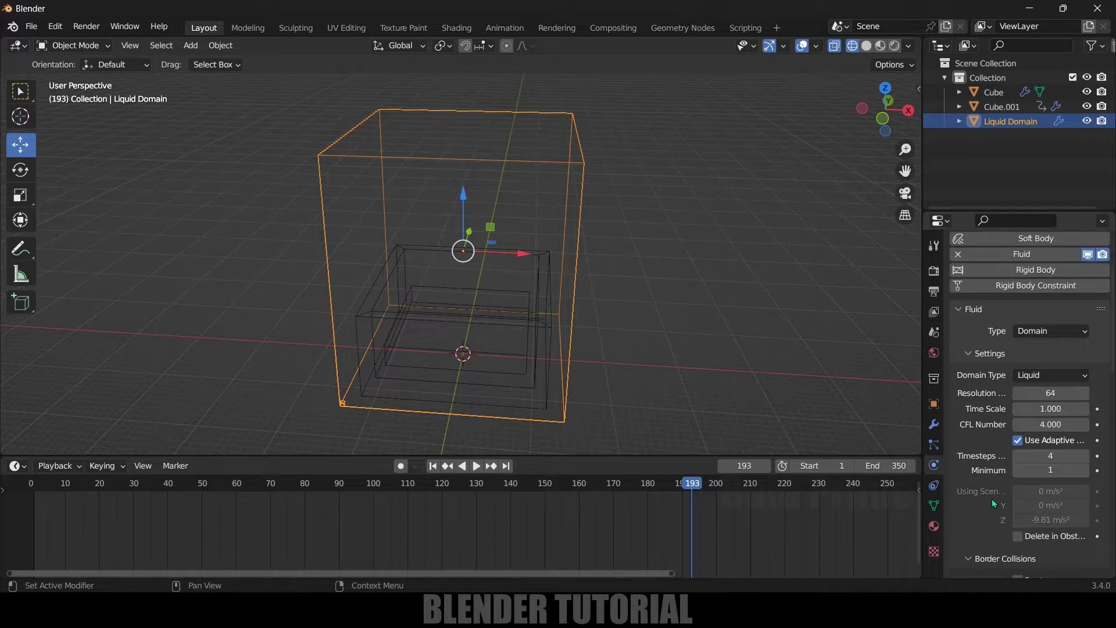
scroll(991, 498, down, 20)
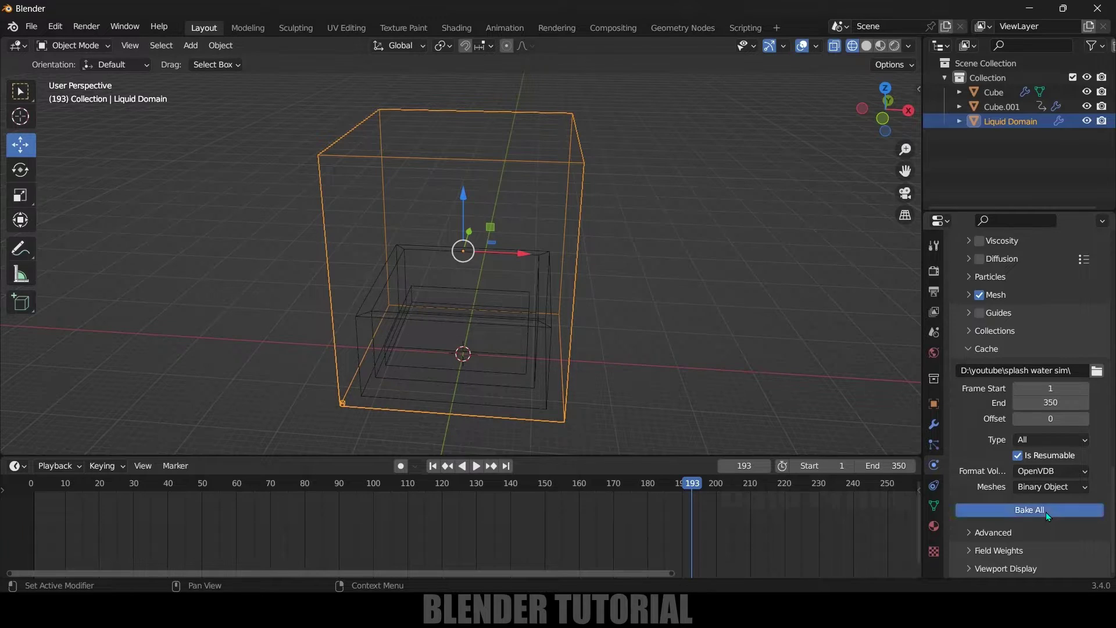
click(1045, 511)
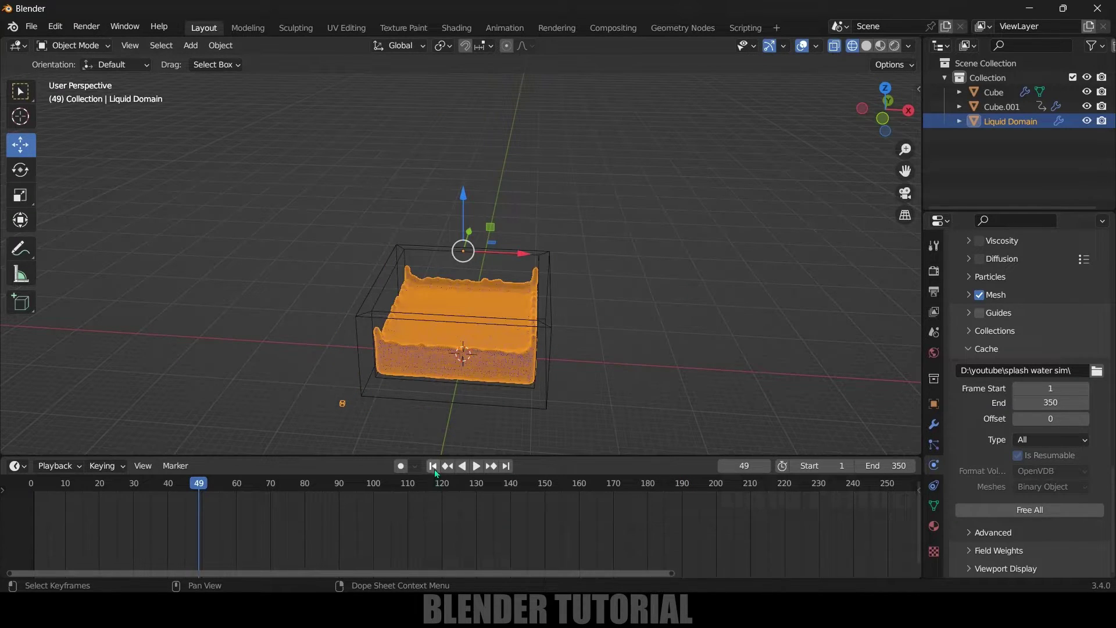
Play the rebaked simulation from frame 1 to check how the water settles inside the box, then stop playback.
click(433, 466)
click(476, 465)
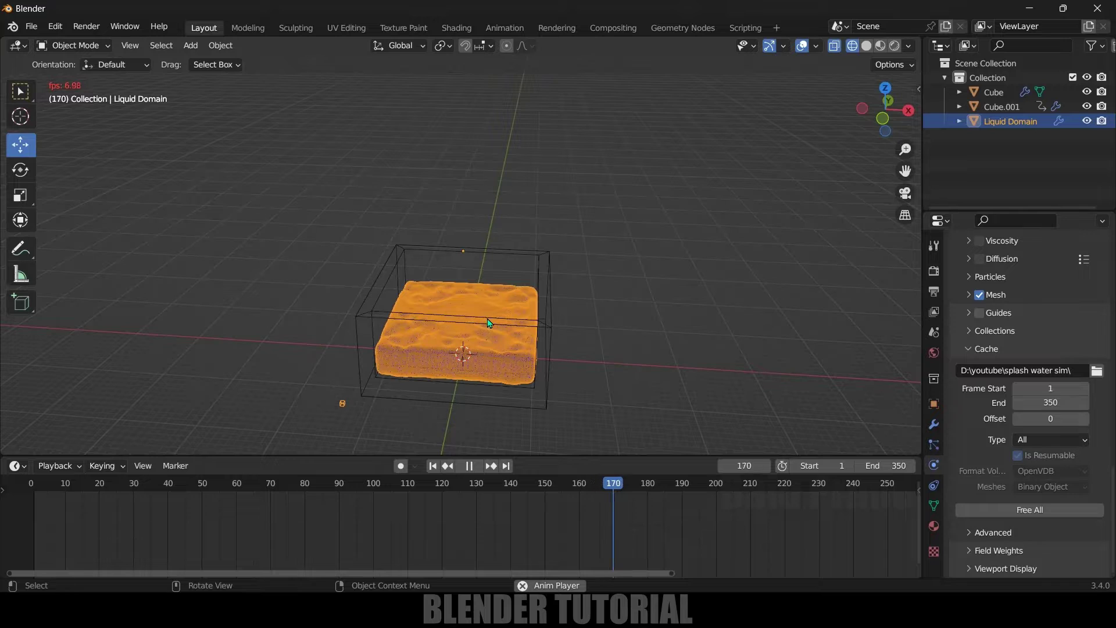
key(space)
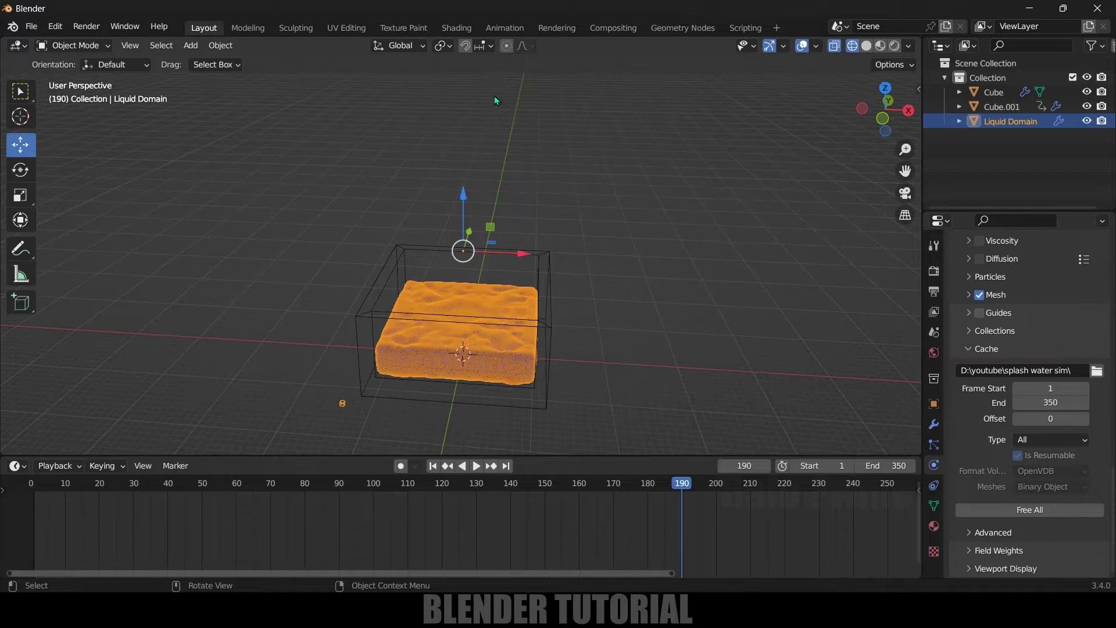
Add a cube, raise it above the water box, and scale it up uniformly by about 2.84.
click(190, 45)
mouse_move(209, 62)
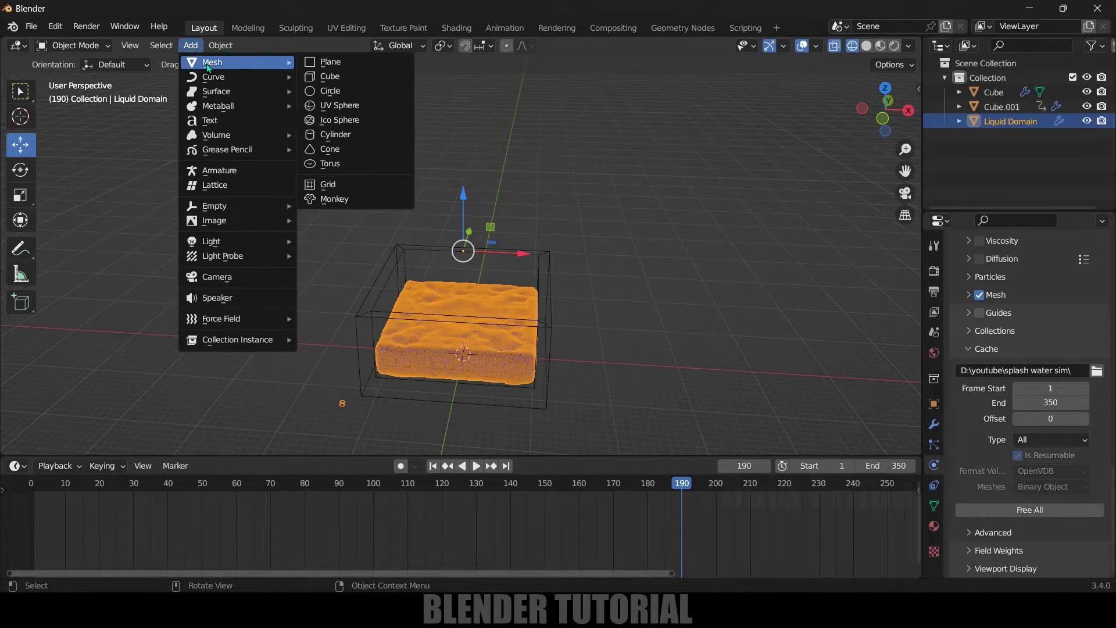
click(359, 77)
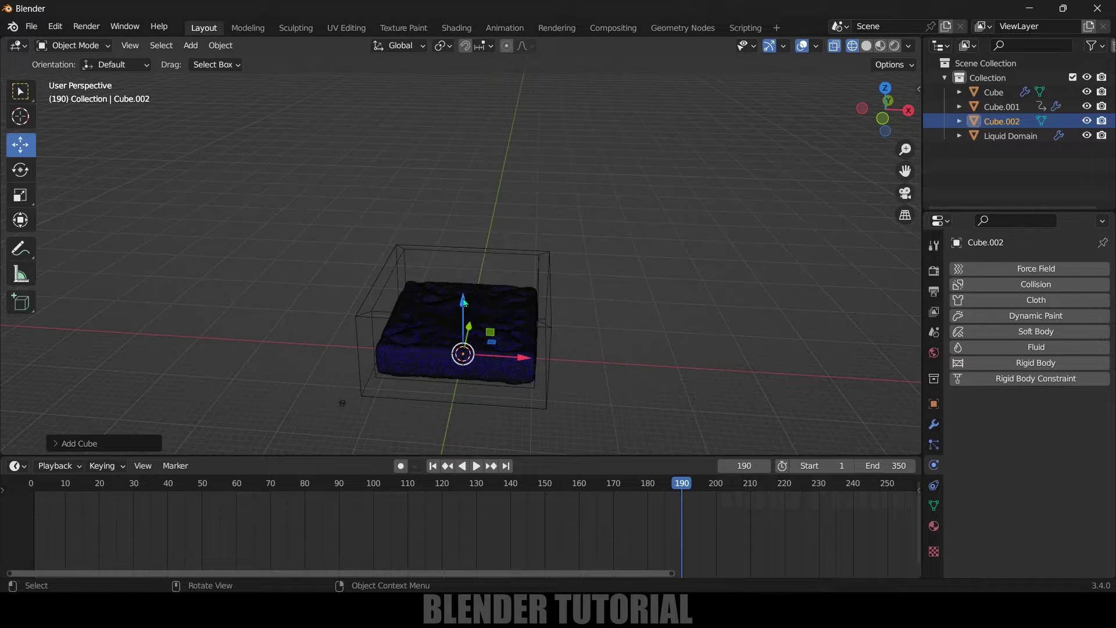
drag(459, 301, 460, 120)
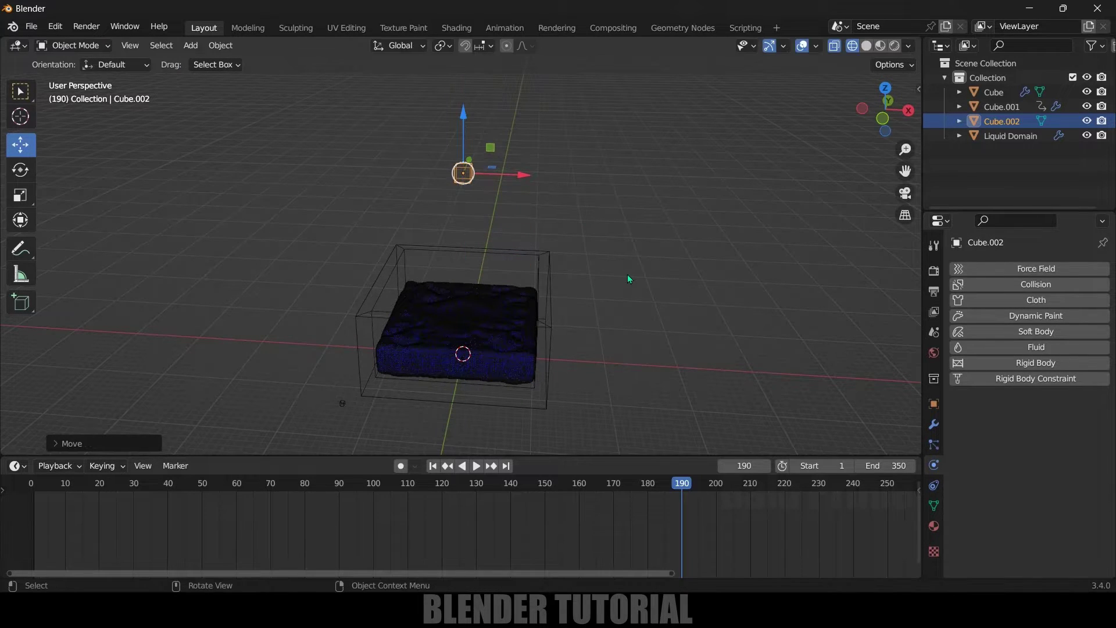
key(s)
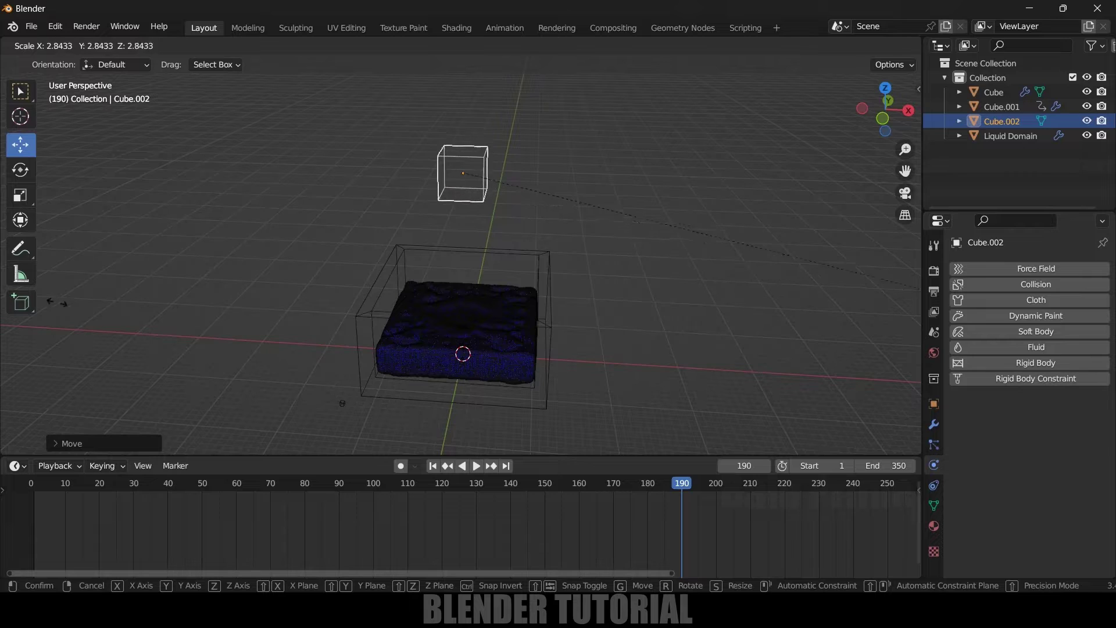
click(57, 302)
Widen the raised cube by about 1.5 in X and Y only, and show the scene in solid shading without X-ray.
key(s)
key(shift+z)
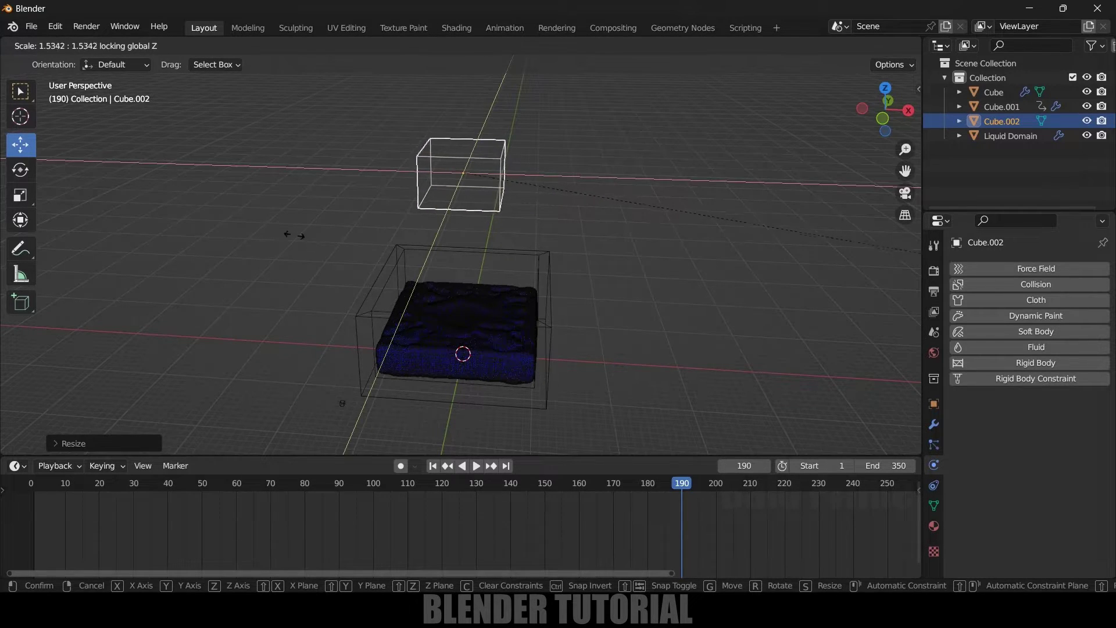
key(Return)
key(KP_7)
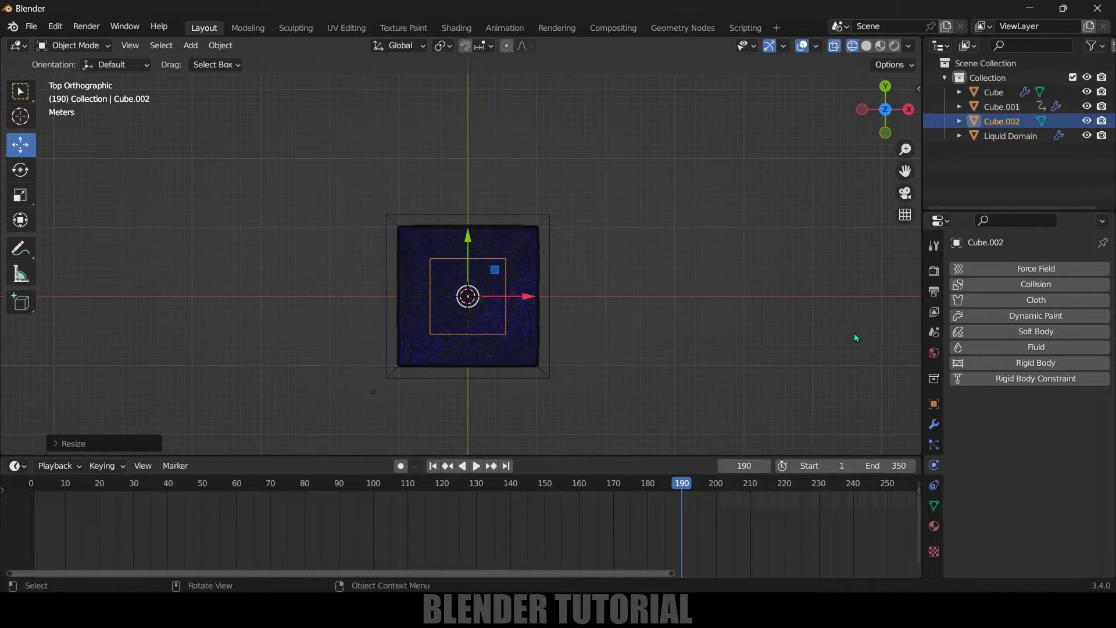
click(866, 46)
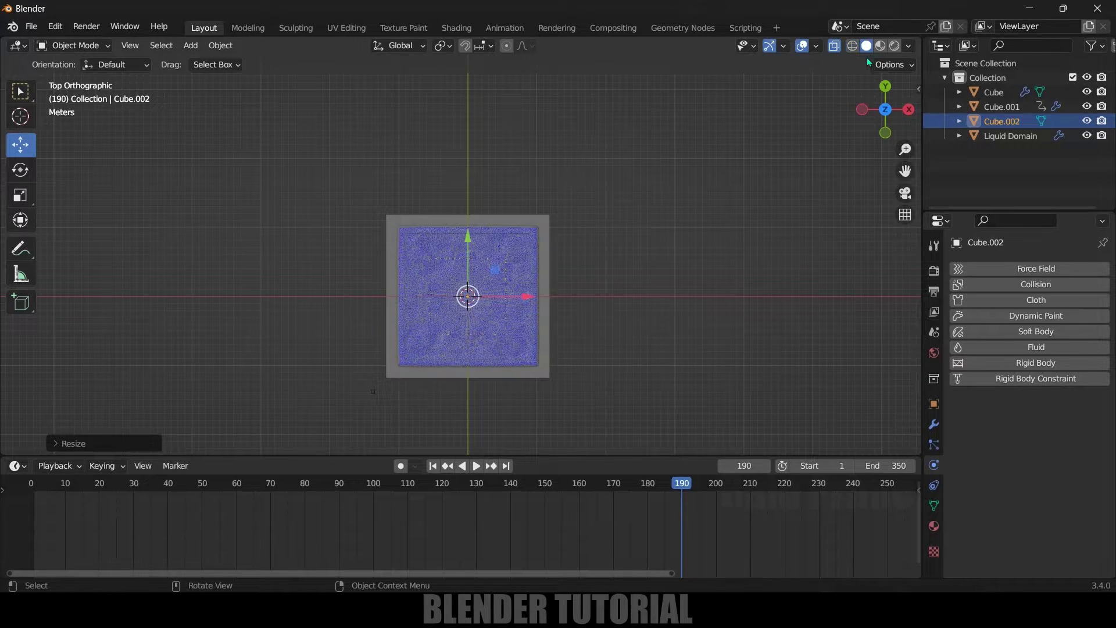
click(835, 46)
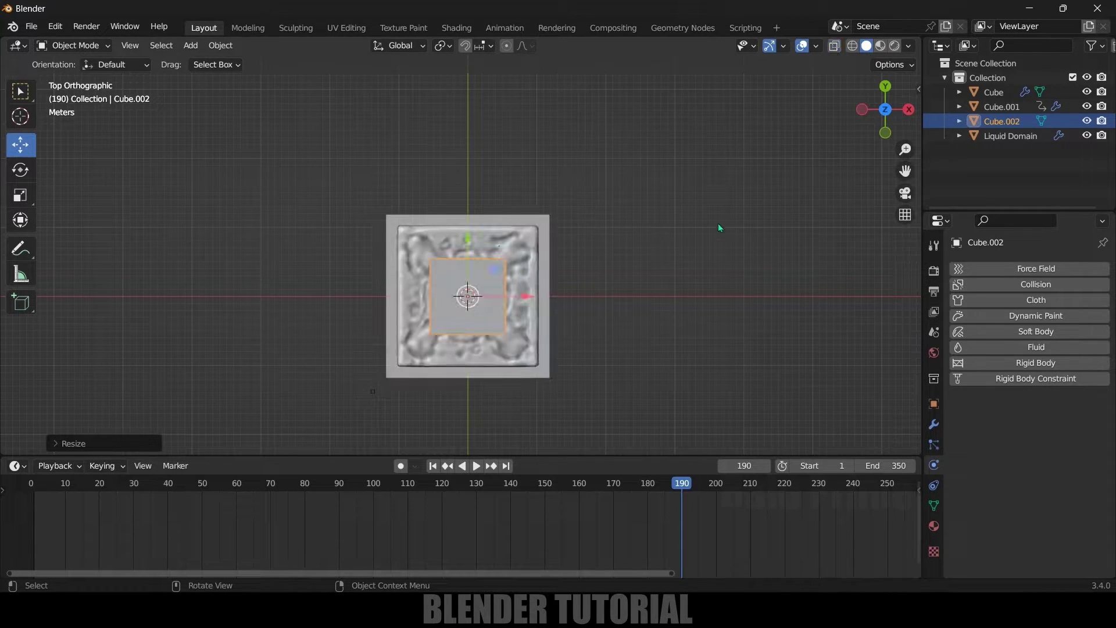
Stretch the cube along Z until it is roughly as tall as it is wide, and raise it well above the box.
middle_drag(658, 335, 646, 221)
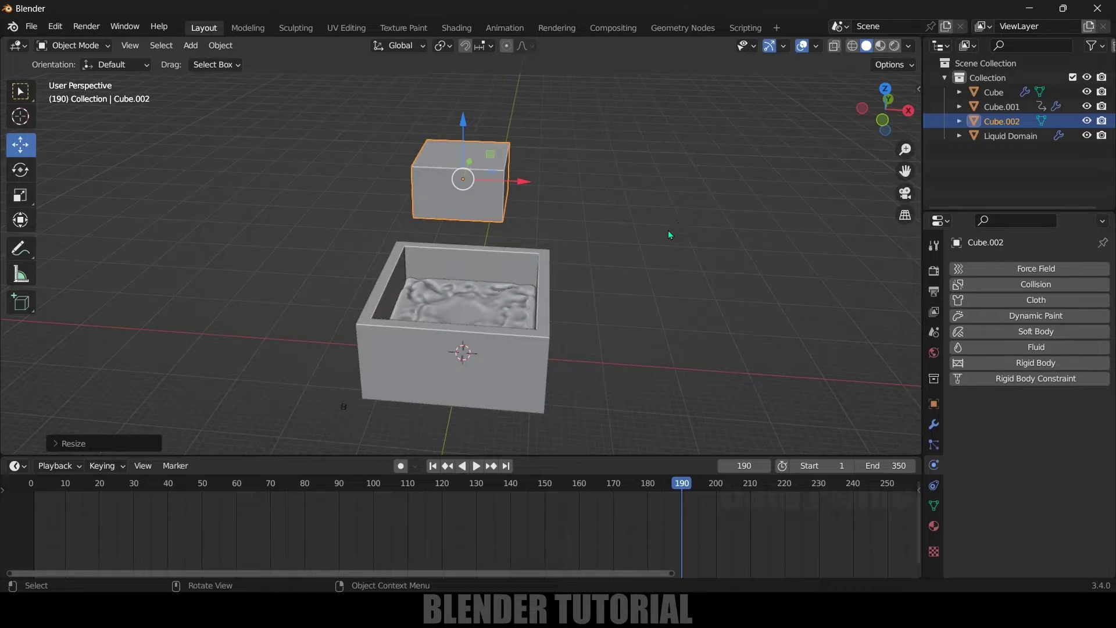
key(s)
key(z)
click(738, 242)
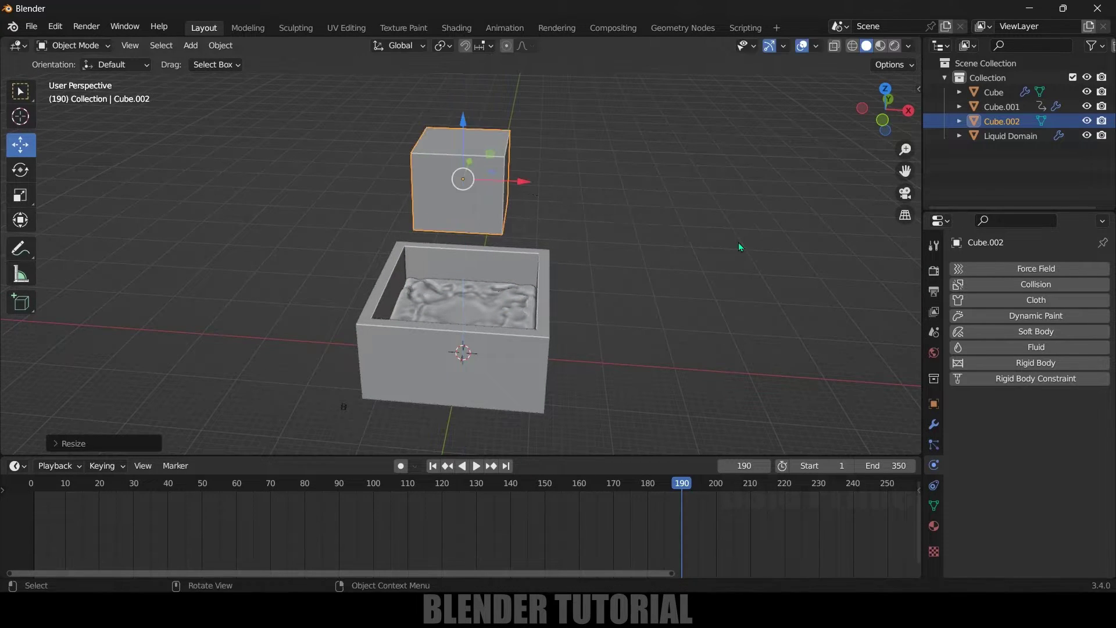
key(g)
key(z)
click(719, 257)
middle_drag(719, 257, 686, 378)
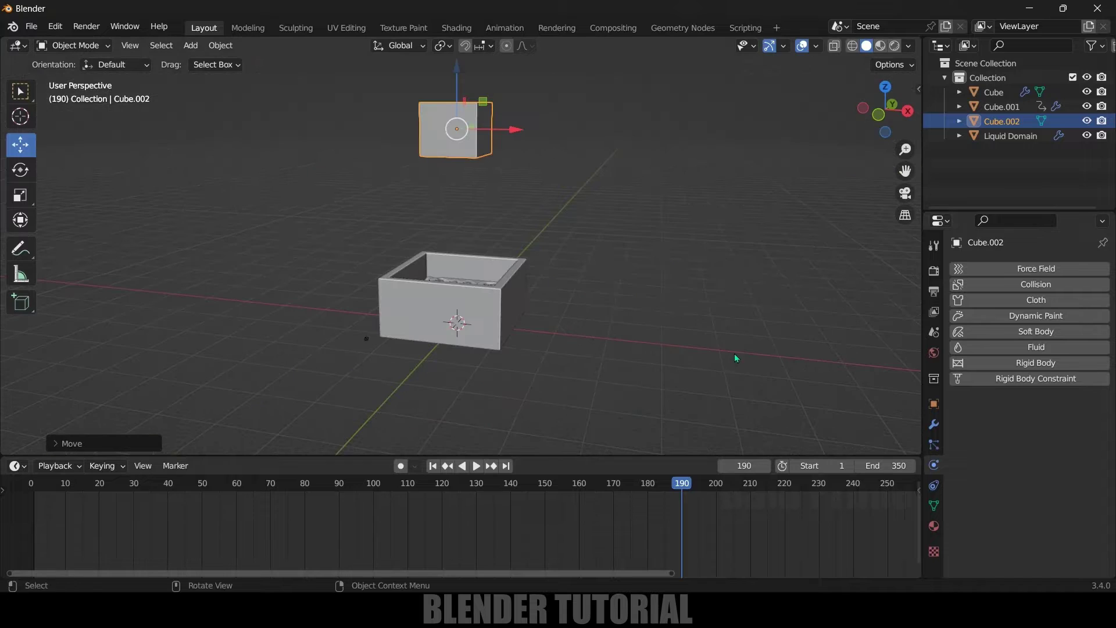
Make the raised cube an Active rigid body with a mass of 10 kg.
click(582, 190)
click(468, 151)
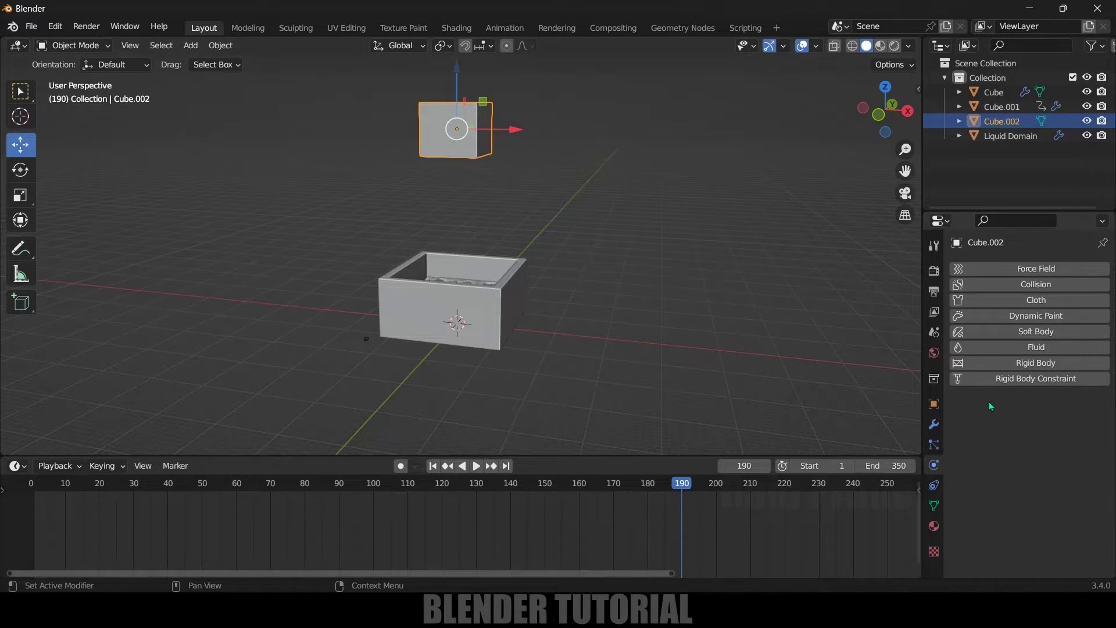
click(1002, 363)
scroll(995, 408, down, 2)
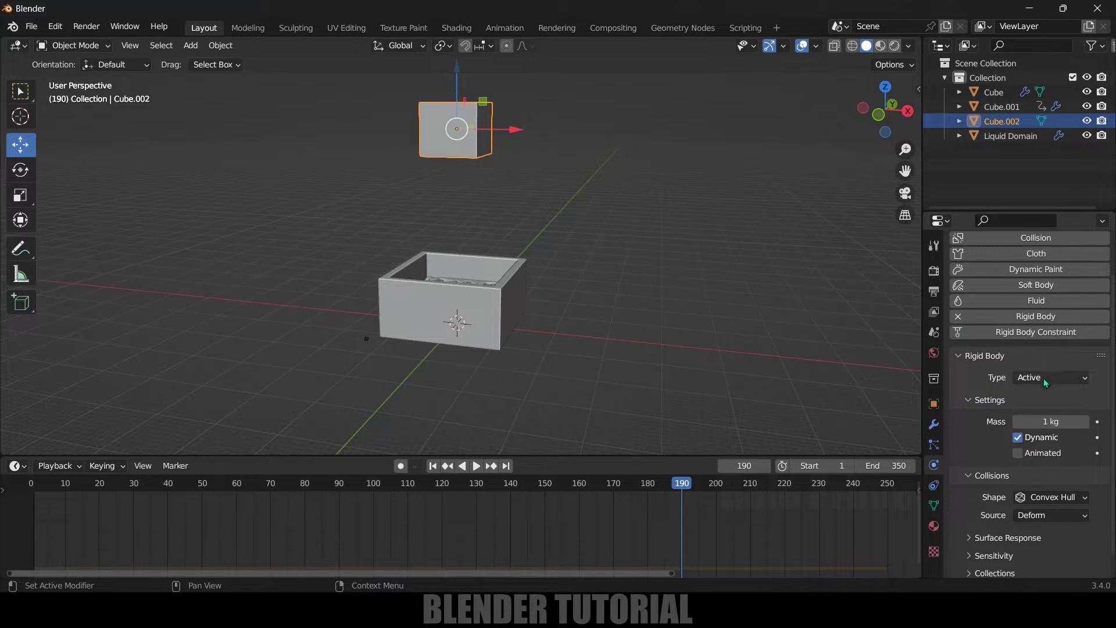
click(1040, 377)
click(1046, 422)
text(10)
key(Return)
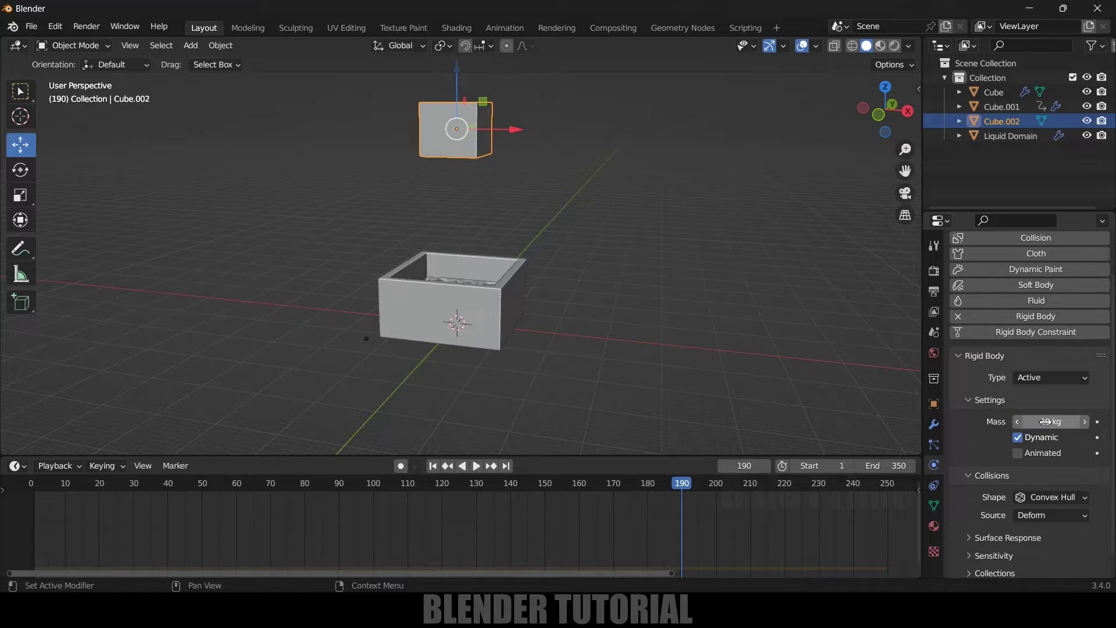
scroll(995, 446, down, 1)
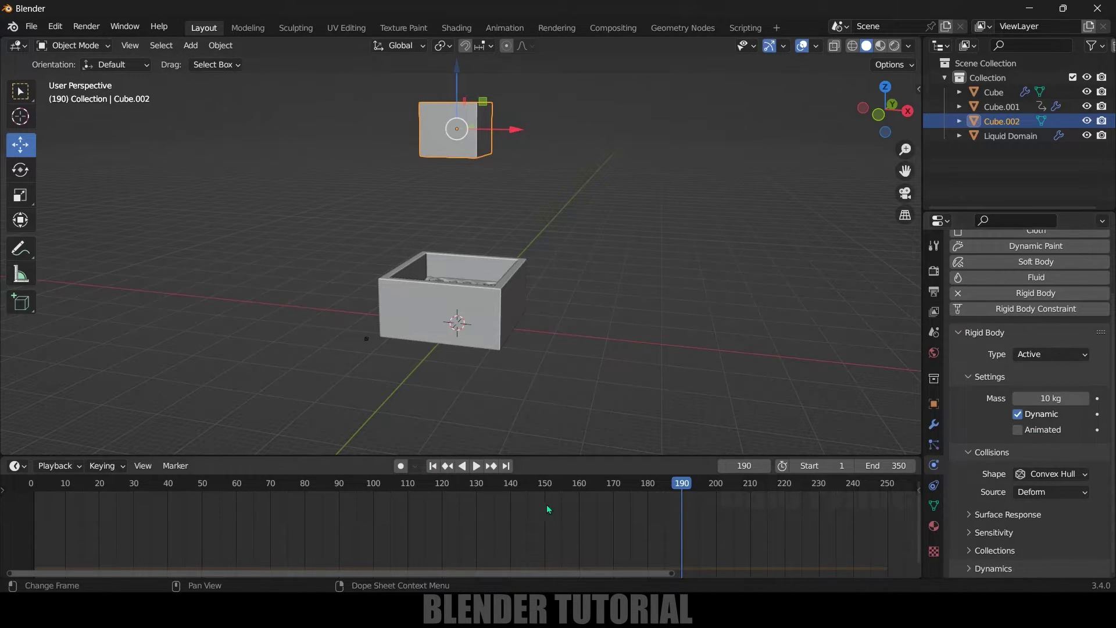
Play the animation from frame 1 to check the cube's fall, and return to frame 1.
click(433, 465)
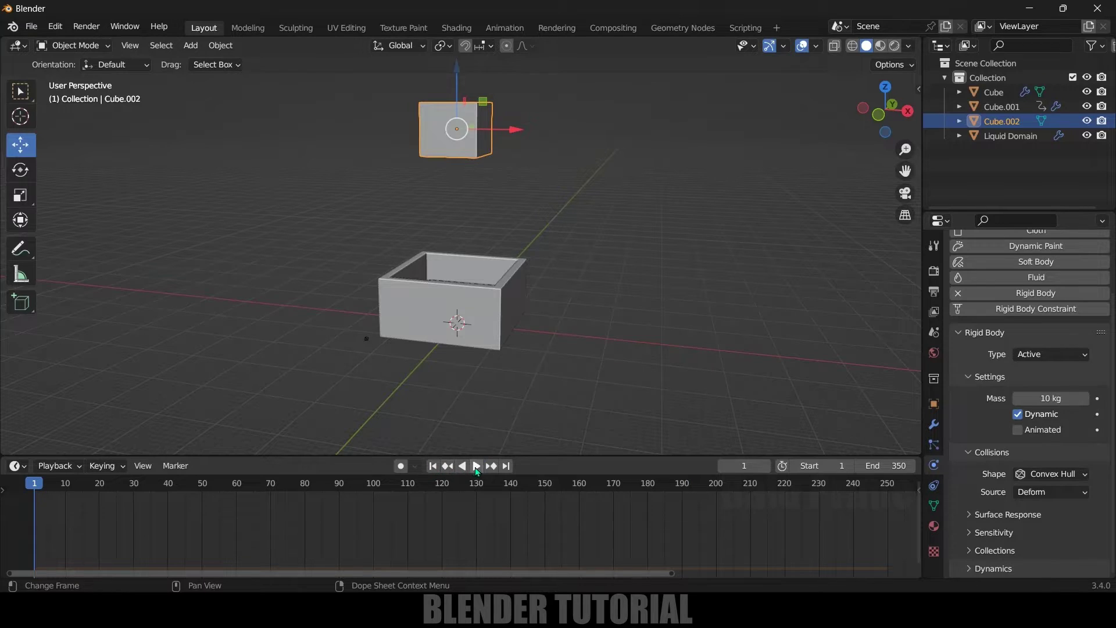
click(476, 466)
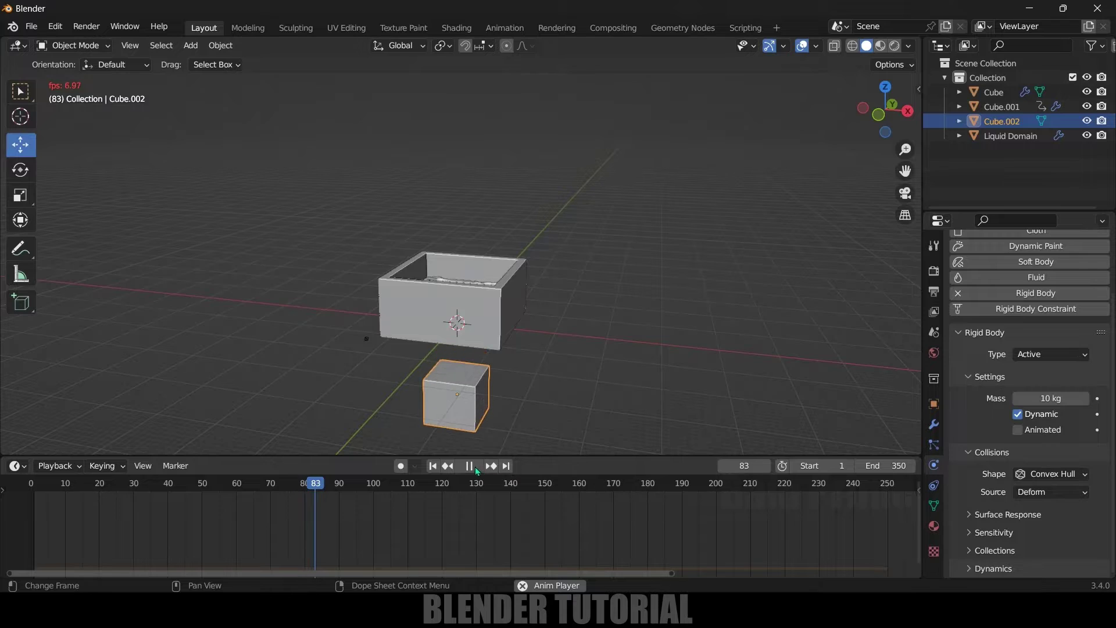
click(470, 466)
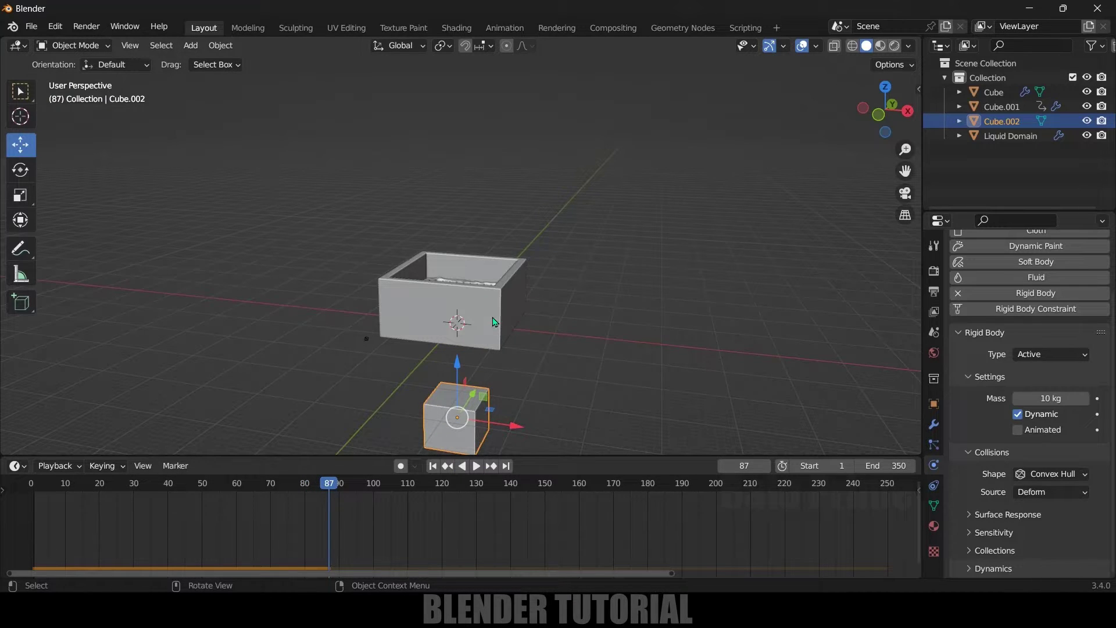
click(431, 466)
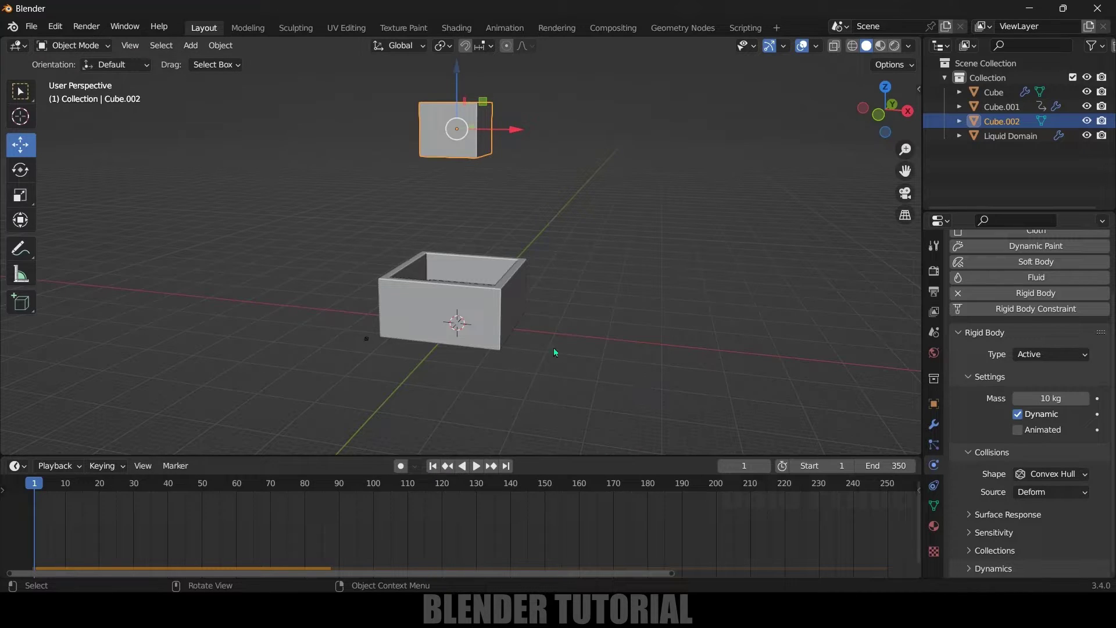
Add rigid body physics to the open-topped box and set its type to Passive.
click(511, 299)
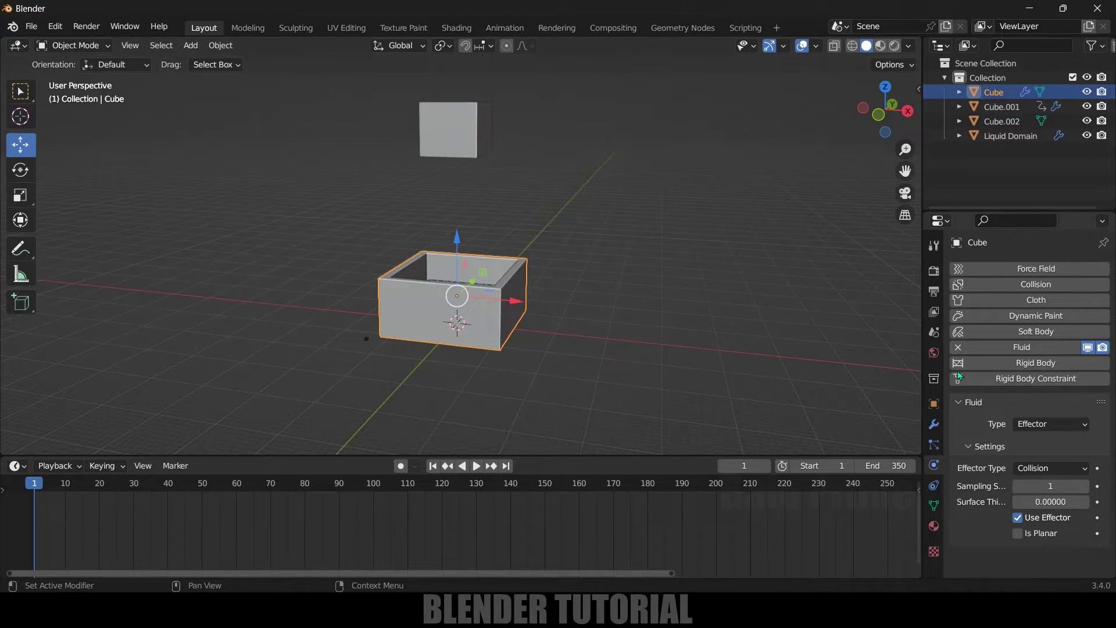
click(1009, 363)
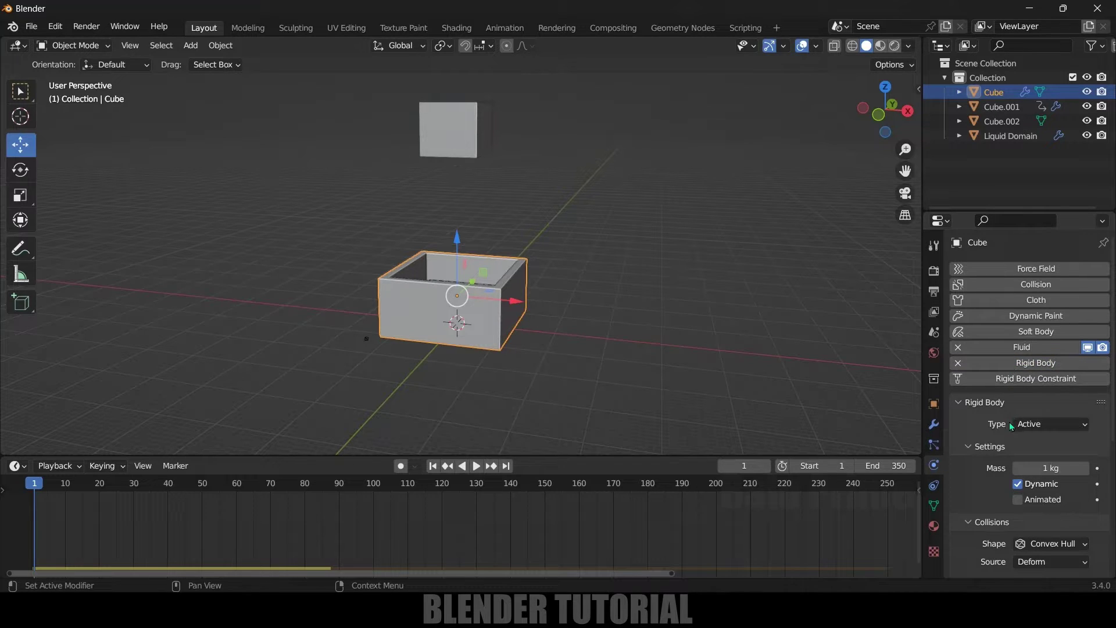
scroll(1009, 420, down, 1)
click(1046, 400)
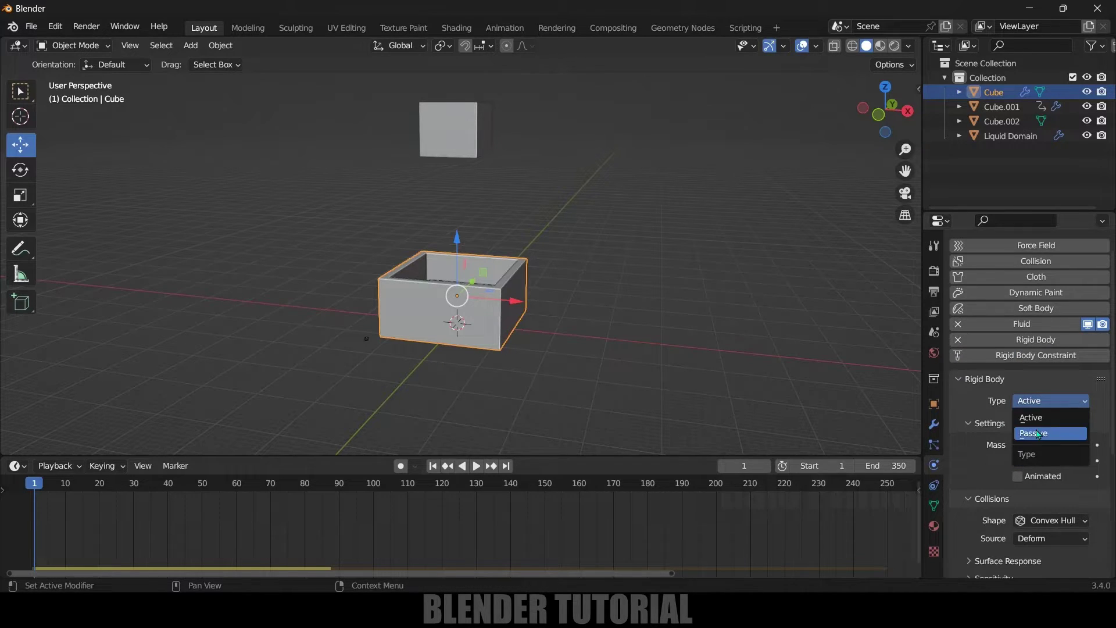
click(1040, 417)
scroll(1036, 430, down, 2)
Play the animation to check how the falling cube collides with the passive box, and return to frame 1.
click(476, 465)
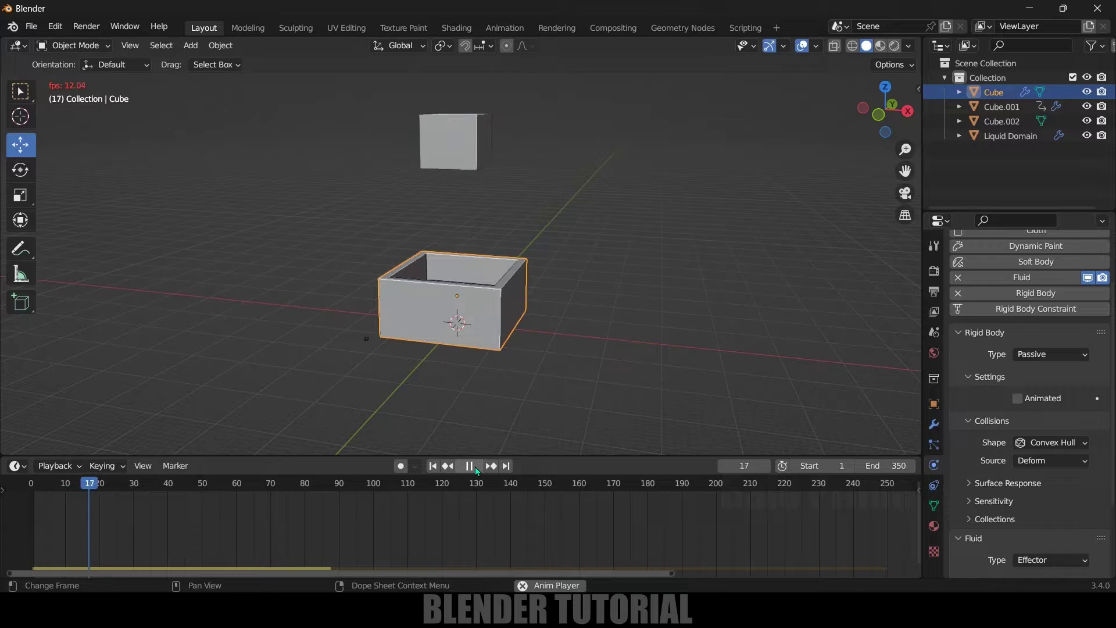
middle_drag(558, 378, 601, 392)
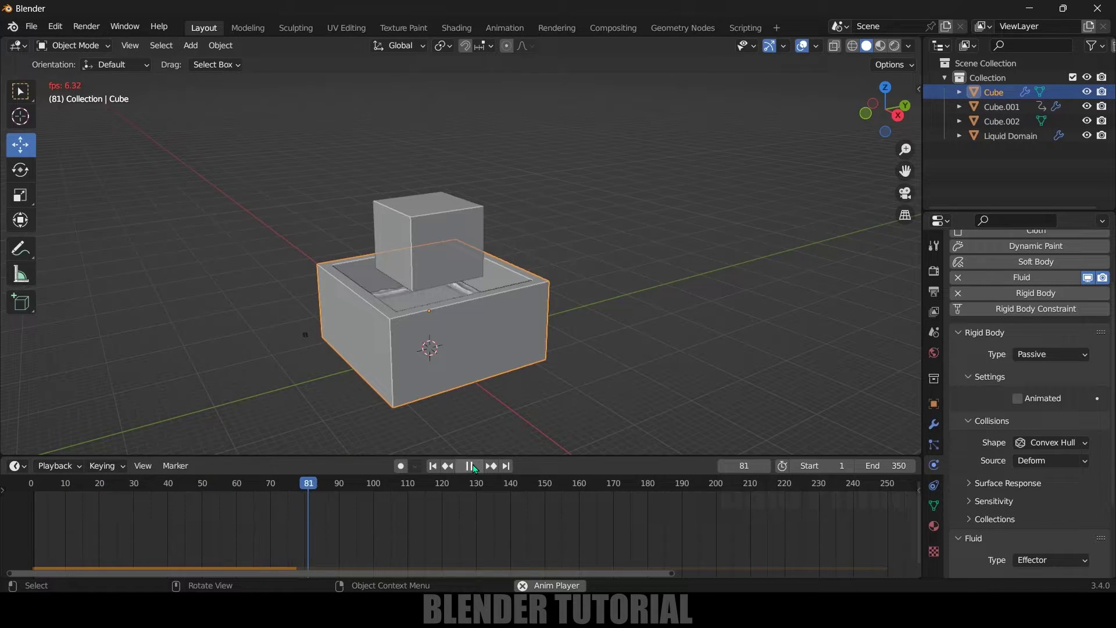
key(space)
click(507, 422)
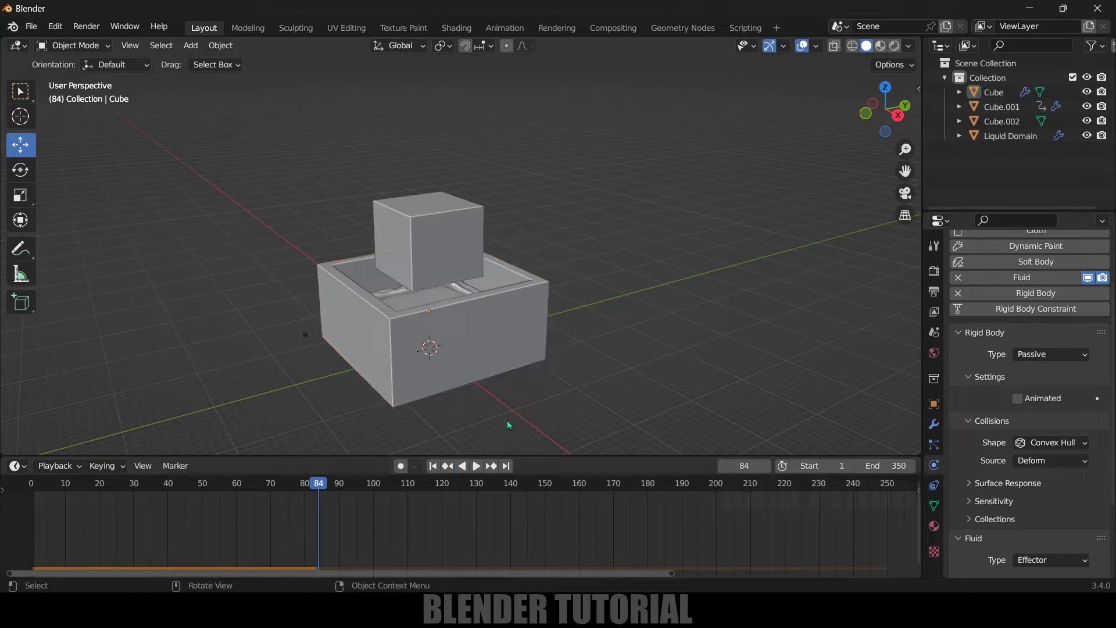
click(432, 466)
Set the open-topped box's rigid body collision shape to Mesh.
middle_drag(610, 407, 628, 385)
click(546, 307)
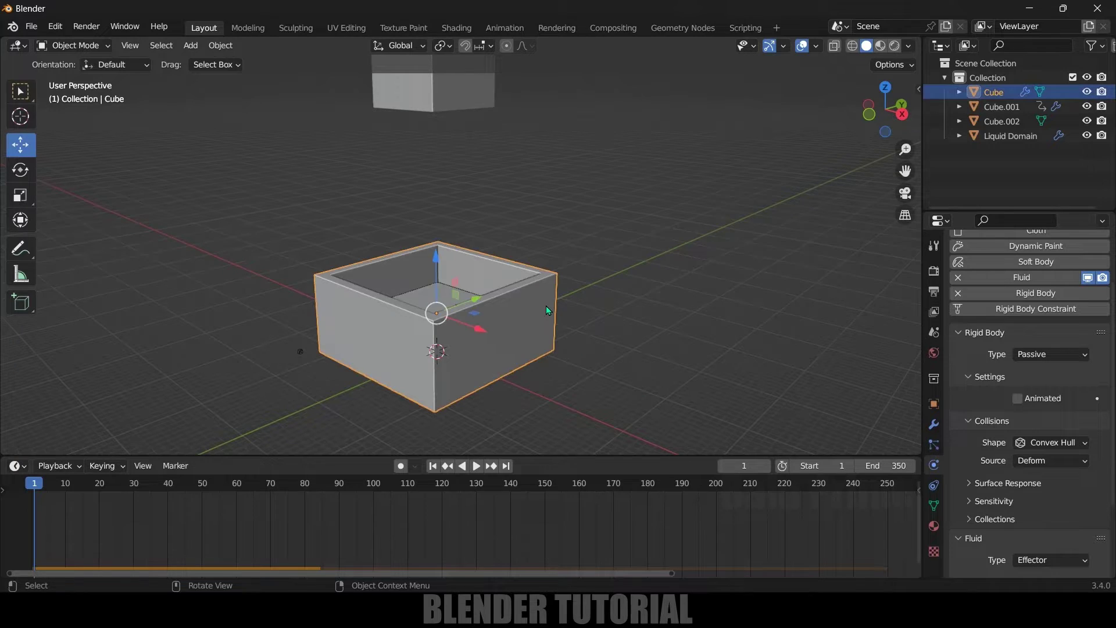
scroll(993, 367, down, 4)
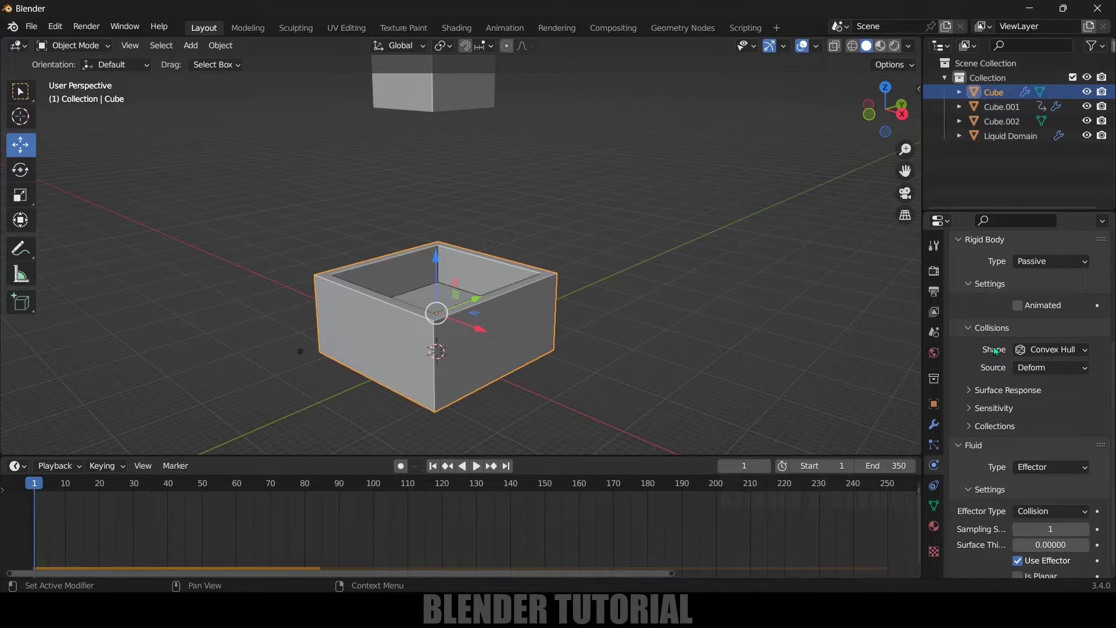
click(1049, 350)
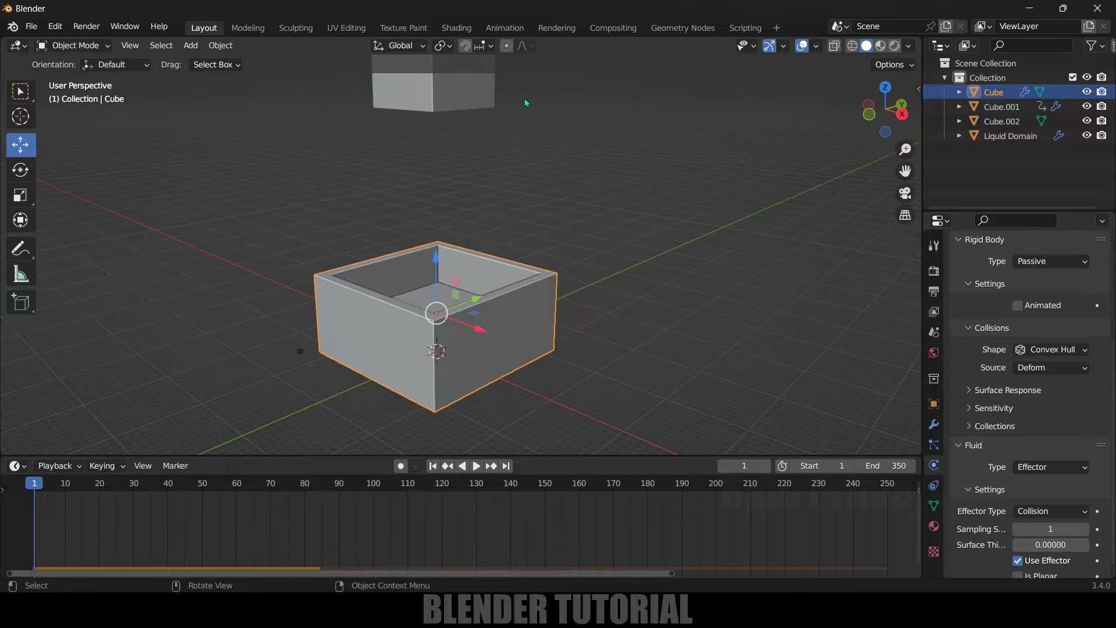
click(1056, 350)
click(1052, 349)
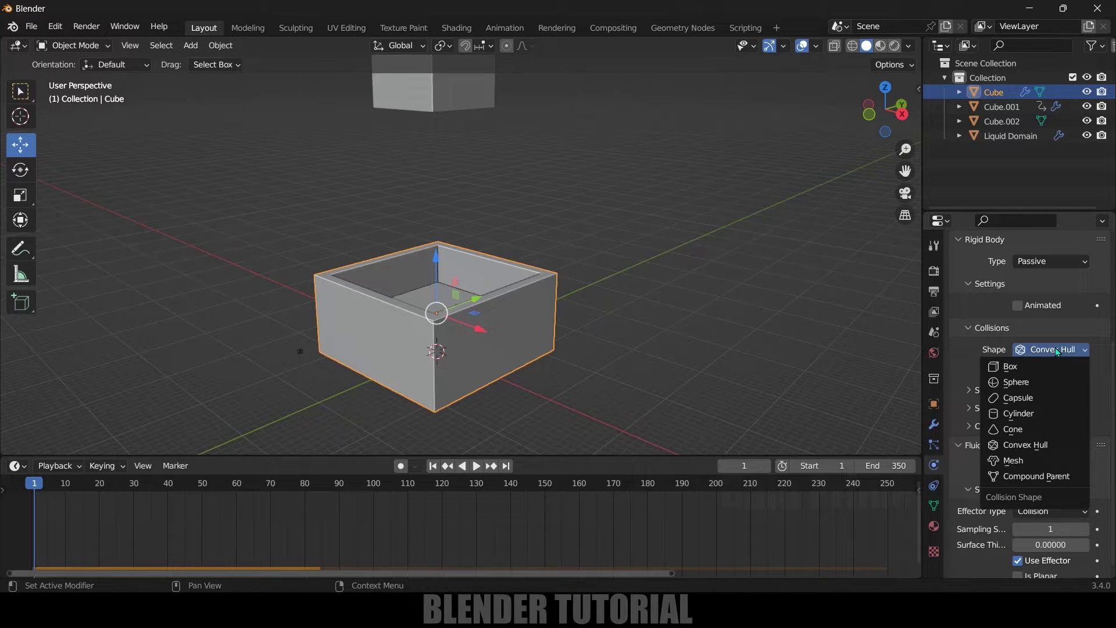
click(1013, 460)
Play the animation to check how the cube falls into the box with the Mesh collision shape, then stop playback.
middle_drag(610, 216, 639, 258)
click(477, 466)
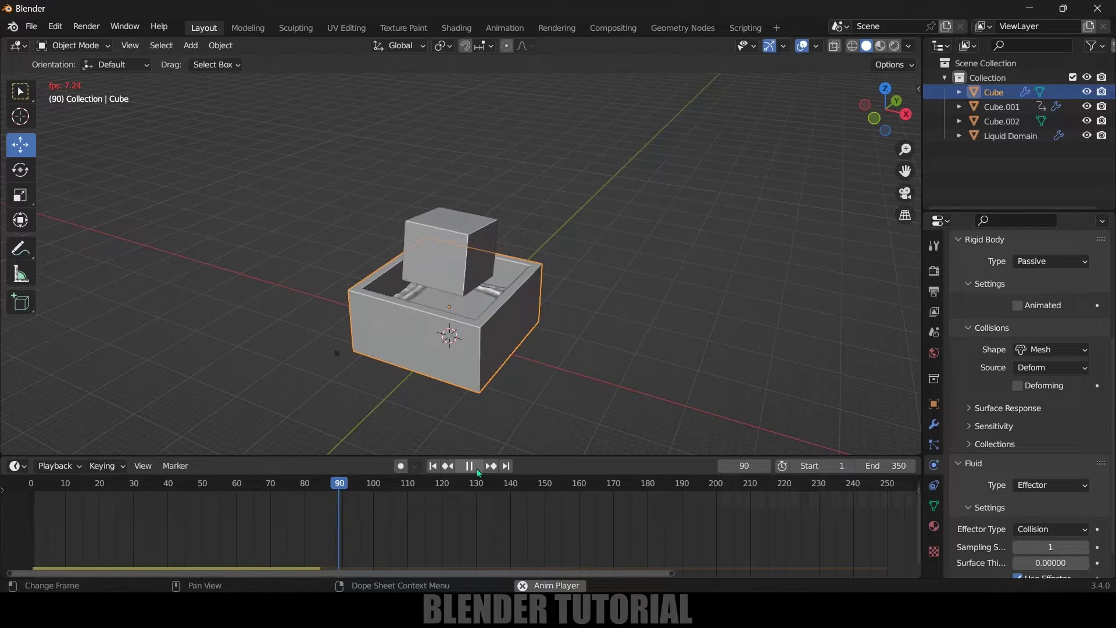
click(472, 466)
middle_drag(464, 361, 481, 324)
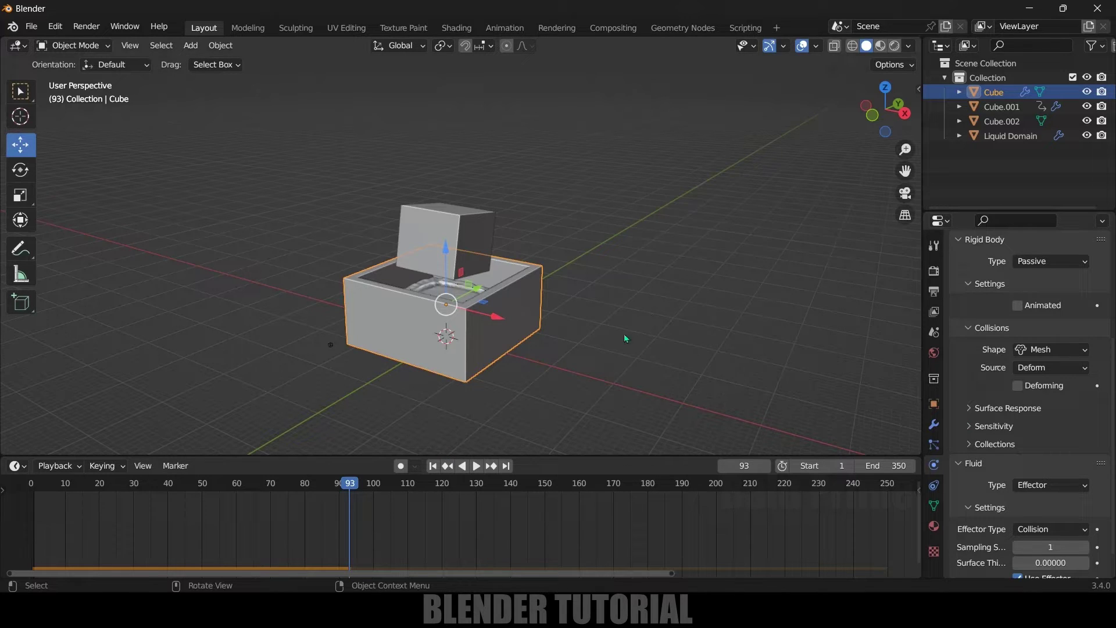
Set the open-topped box's rigid body surface friction to 0.776 and deselect the box.
scroll(966, 505, down, 2)
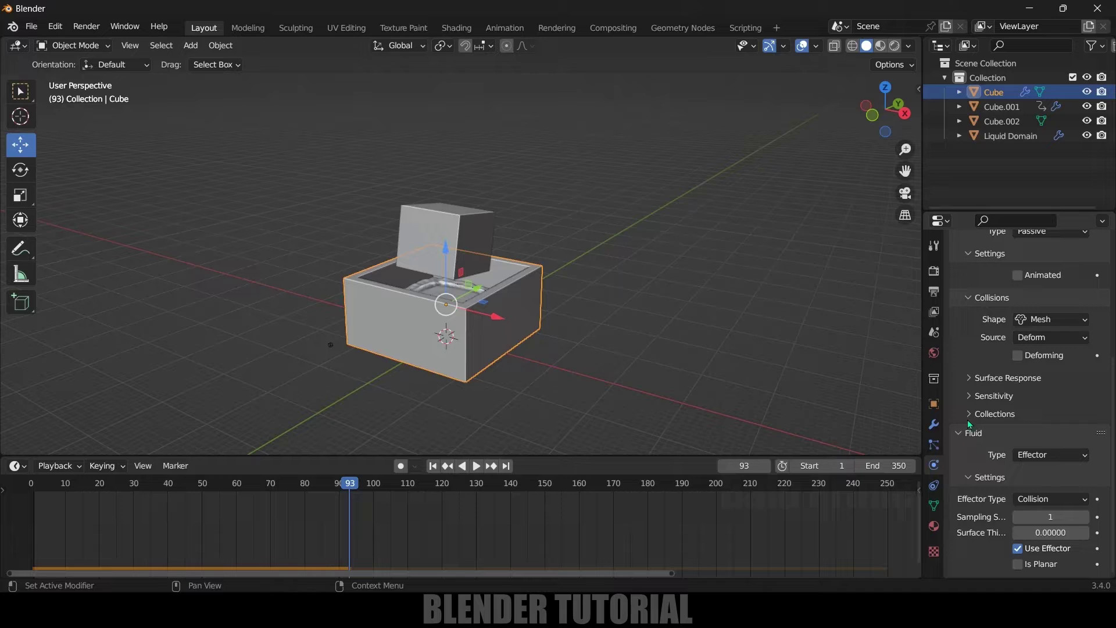
click(968, 378)
drag(1017, 400, 1040, 399)
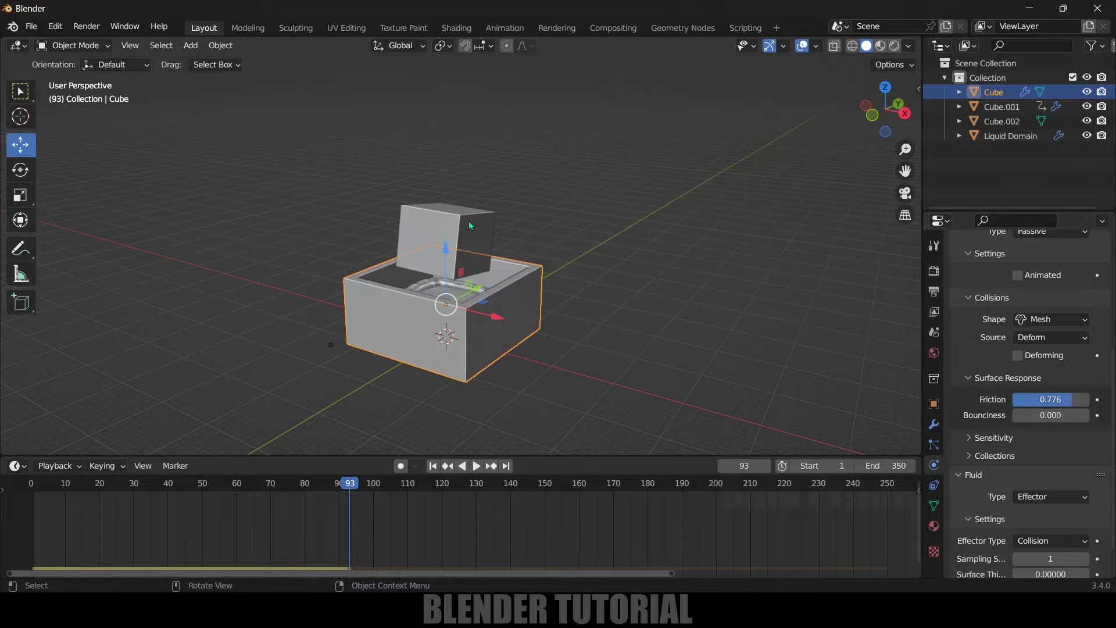
click(660, 330)
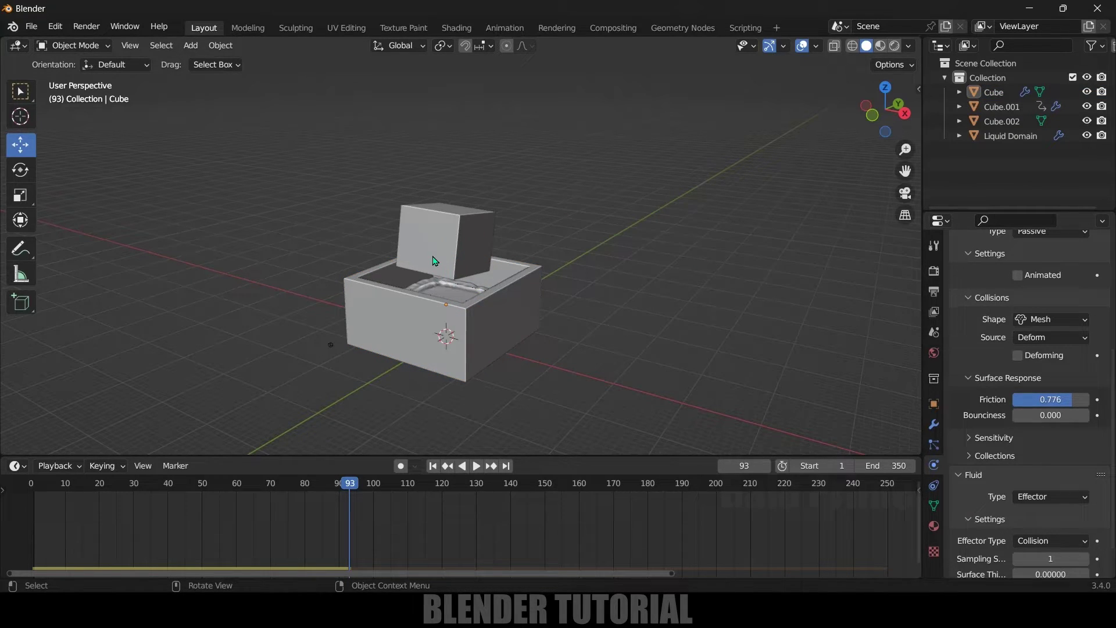
Add fluid physics to the falling cube and set its fluid type to Effector.
click(470, 247)
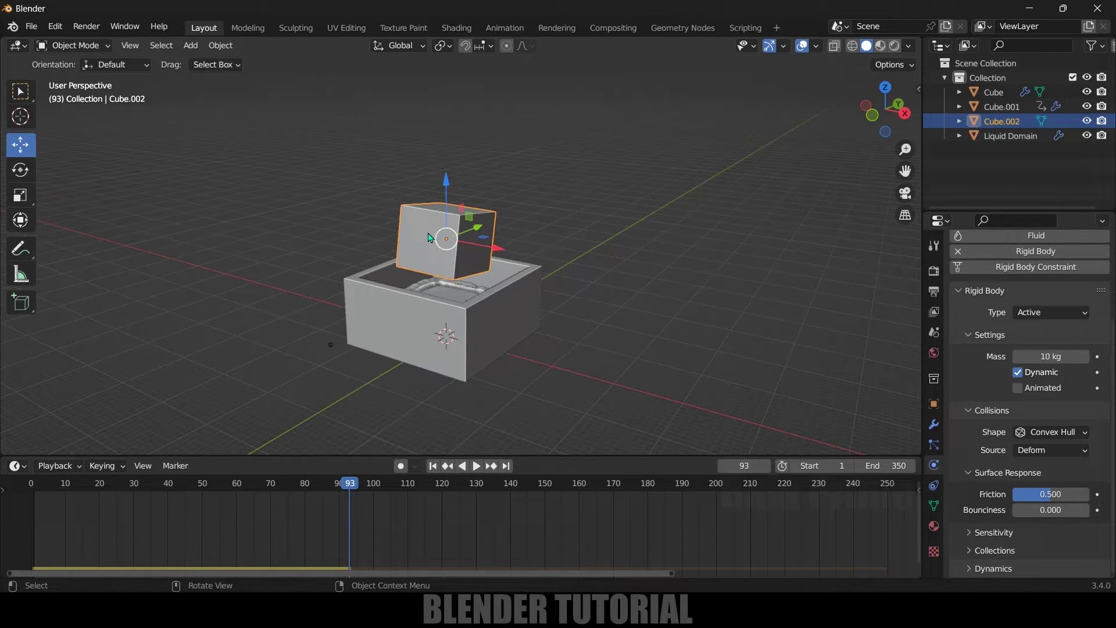
scroll(585, 323, up, 2)
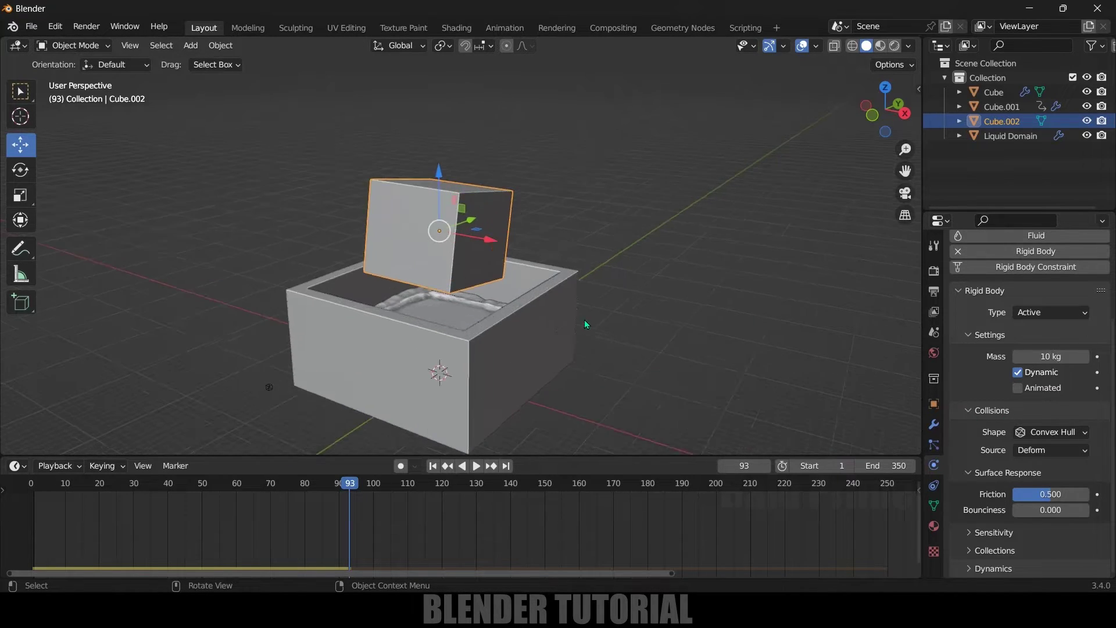
click(542, 323)
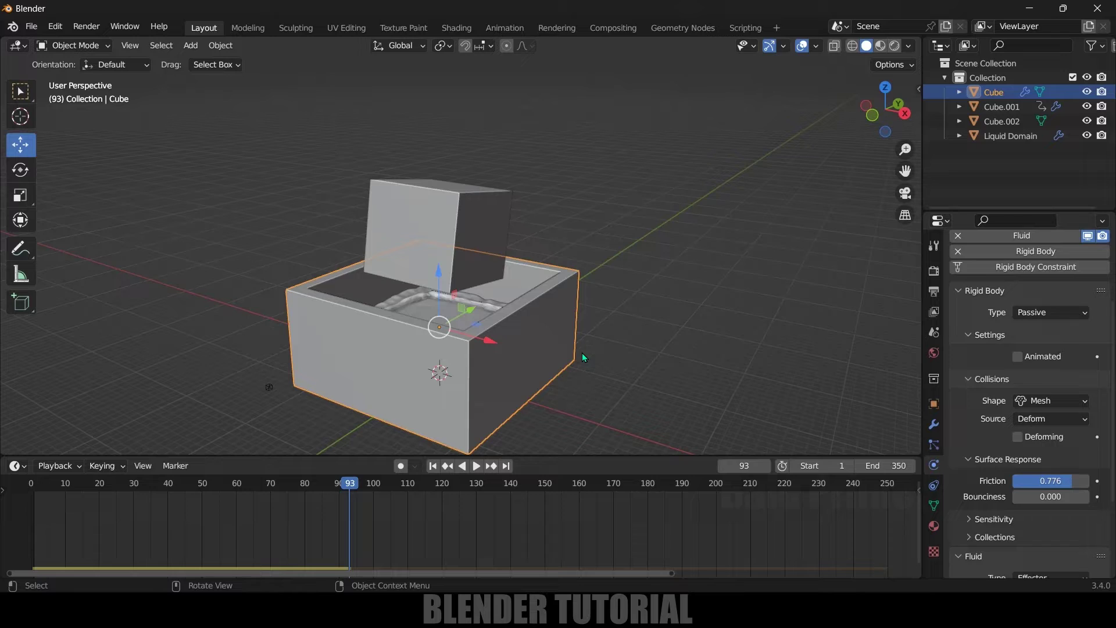
click(482, 218)
scroll(1021, 342, up, 3)
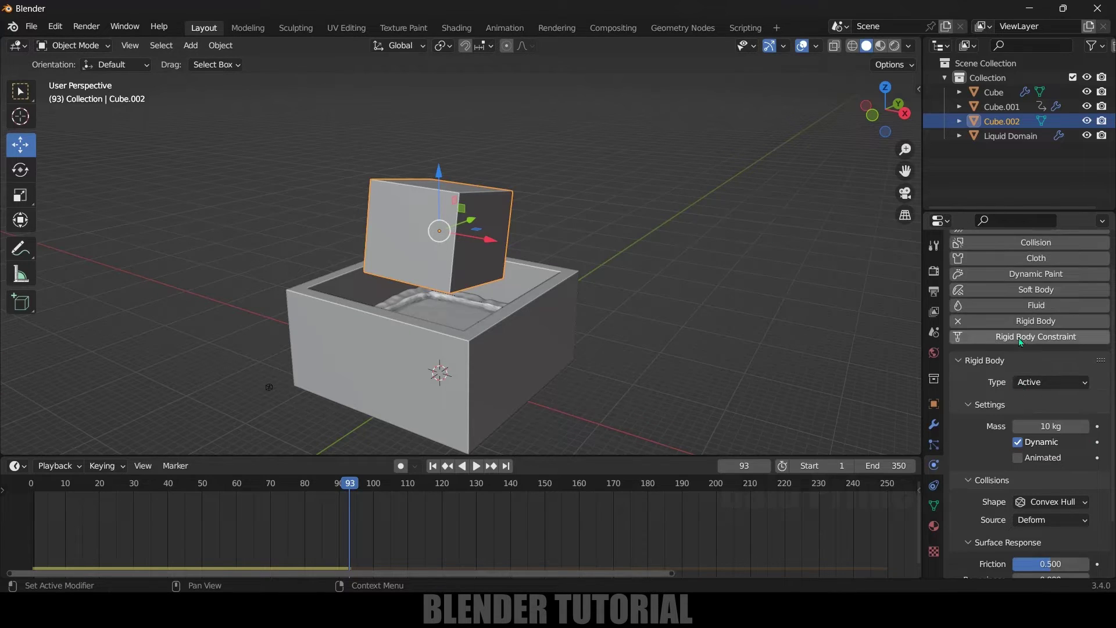
click(1023, 305)
scroll(1000, 525, down, 4)
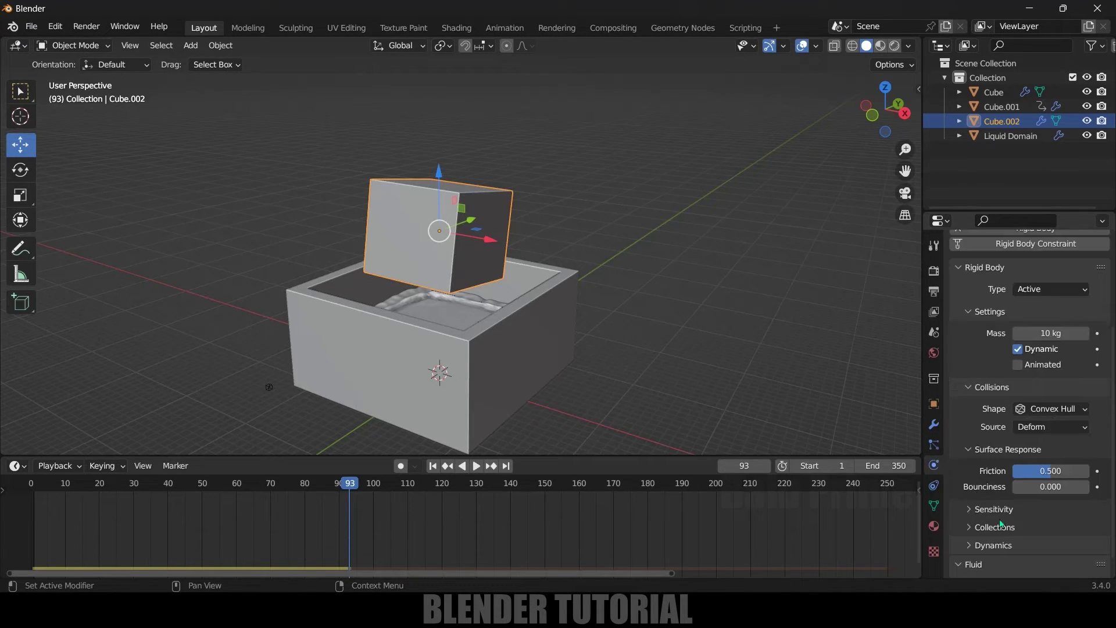
scroll(1001, 524, down, 1)
click(1015, 567)
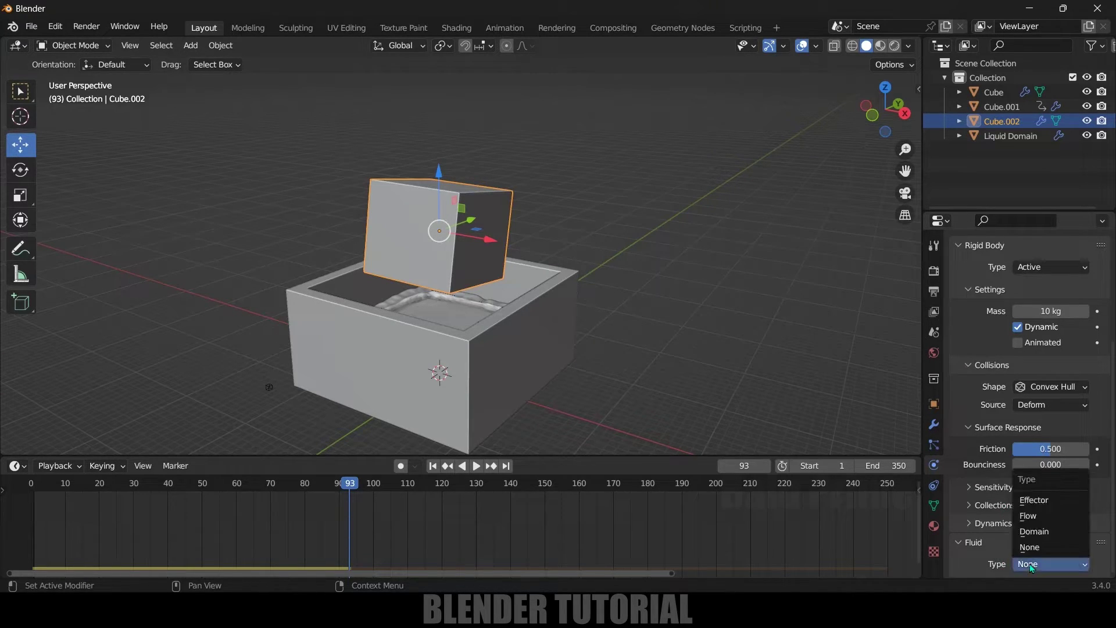
click(1026, 502)
Use Collision as the cube's effector type and set its sampling substeps to 1.
scroll(1019, 522, down, 5)
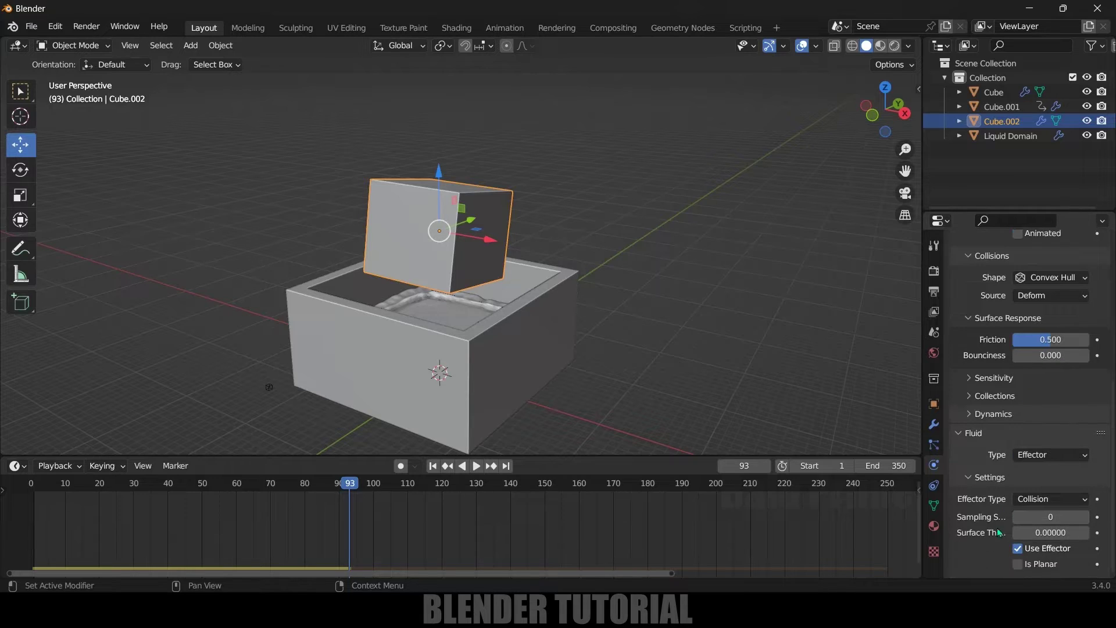
click(1028, 499)
click(1030, 501)
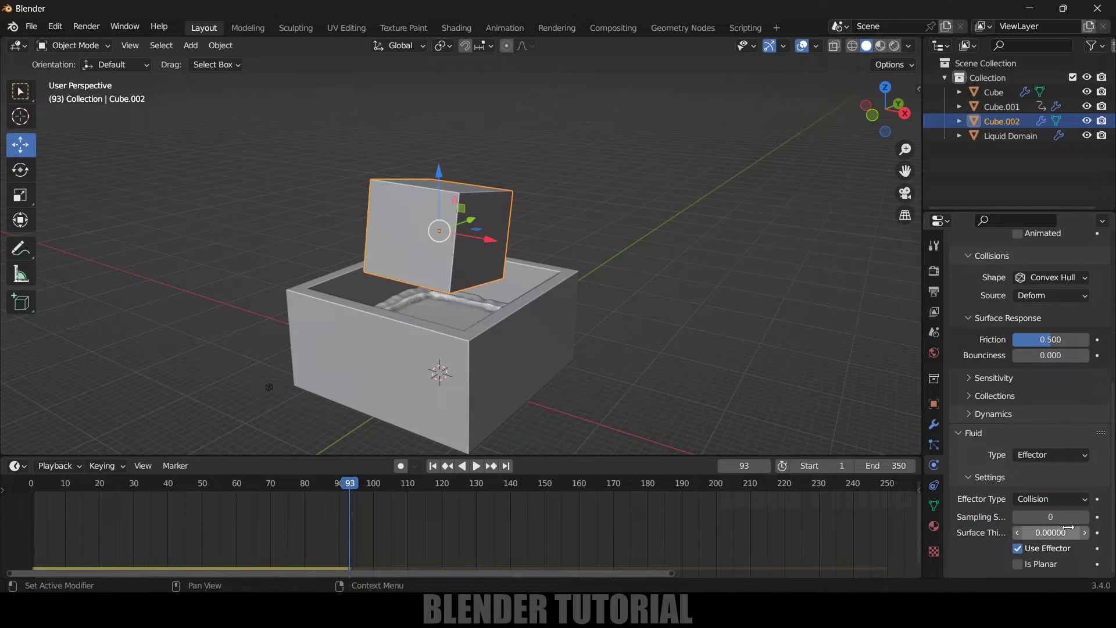
click(1085, 518)
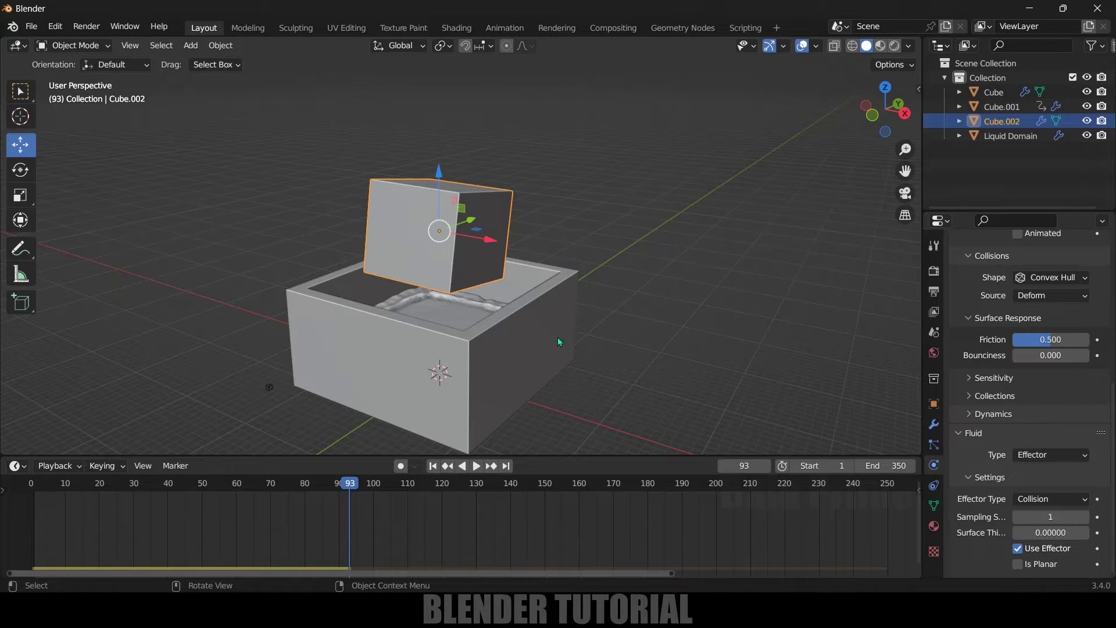
Play the animation from the first frame to check the cube's fall as an effector, and return to frame 1.
key(shift+Left)
key(space)
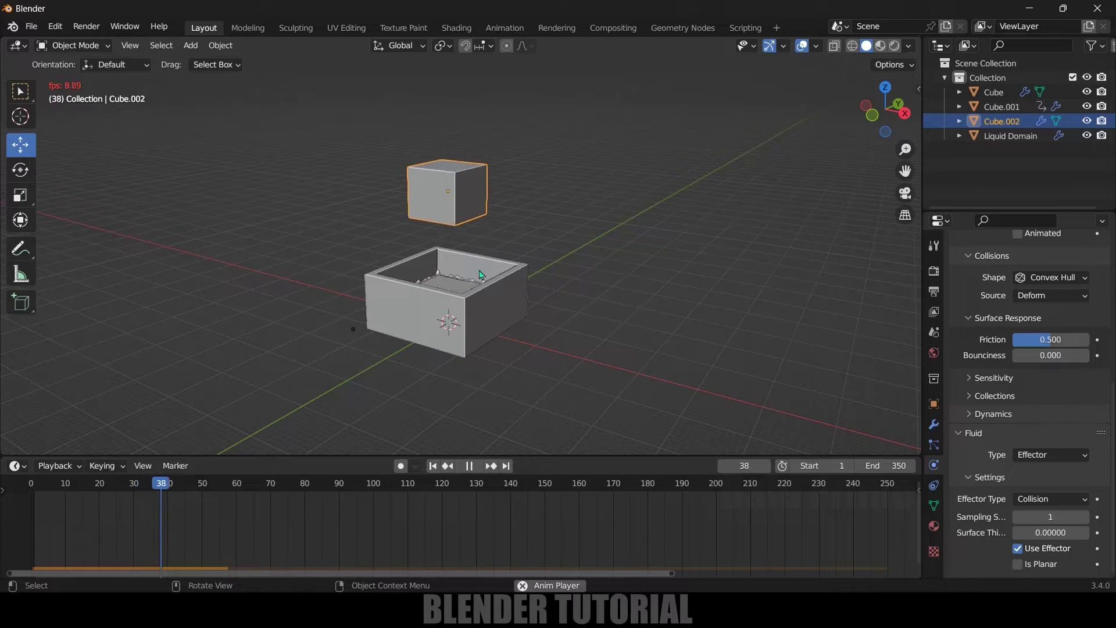
key(space)
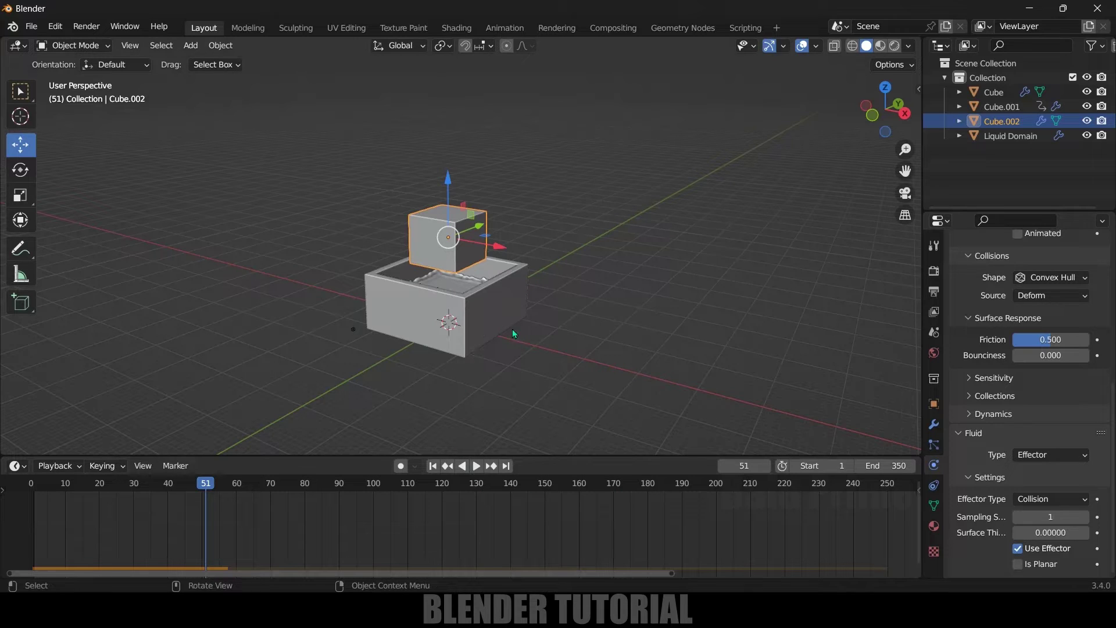
click(432, 466)
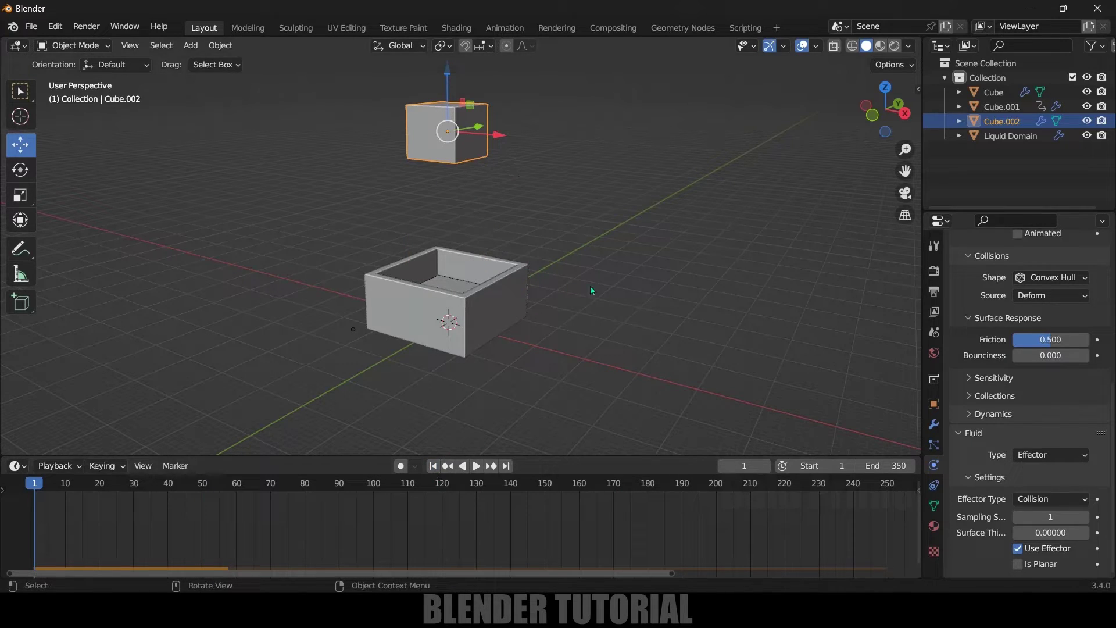
Disable Dynamic in the falling cube's rigid body settings and keyframe it at frame 1.
click(517, 163)
click(476, 142)
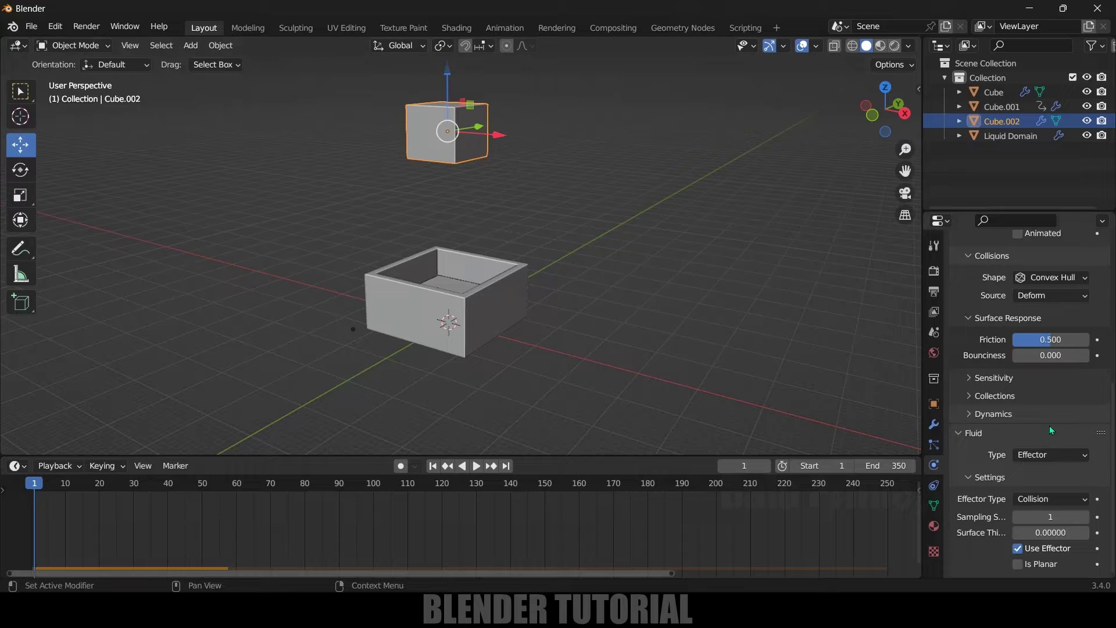
scroll(1053, 428, up, 5)
scroll(1053, 428, up, 4)
scroll(1000, 411, down, 2)
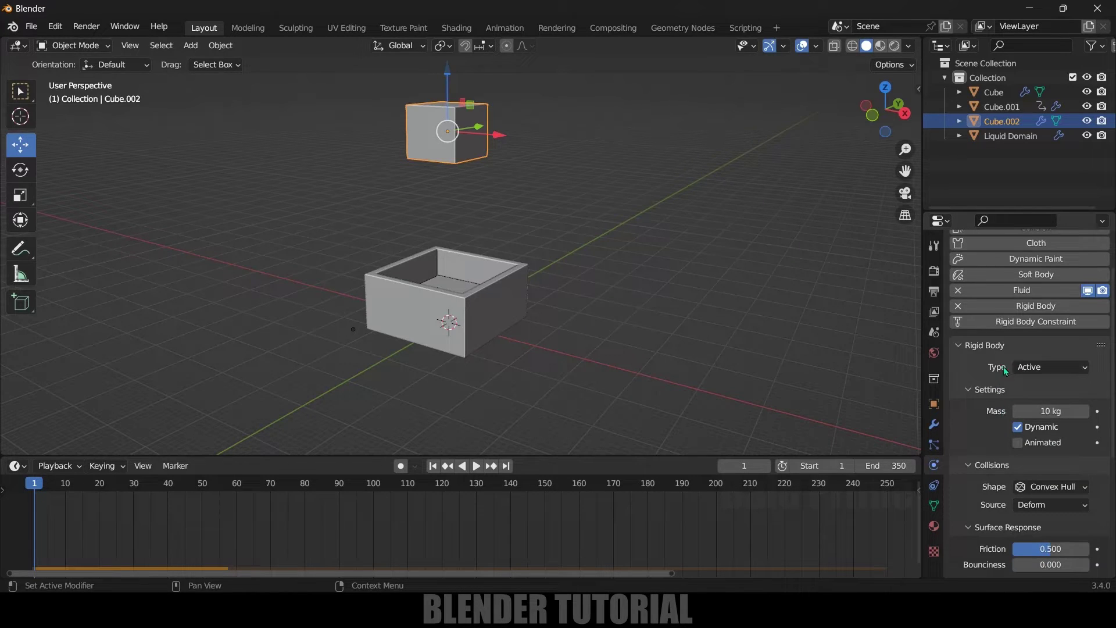
scroll(1008, 391, down, 1)
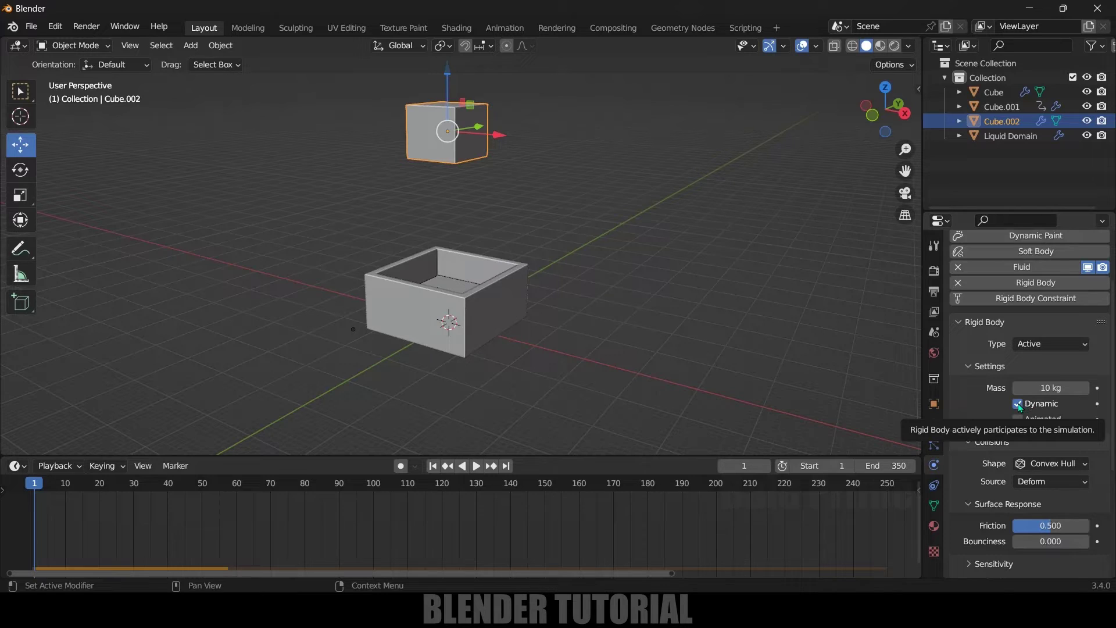
click(1020, 406)
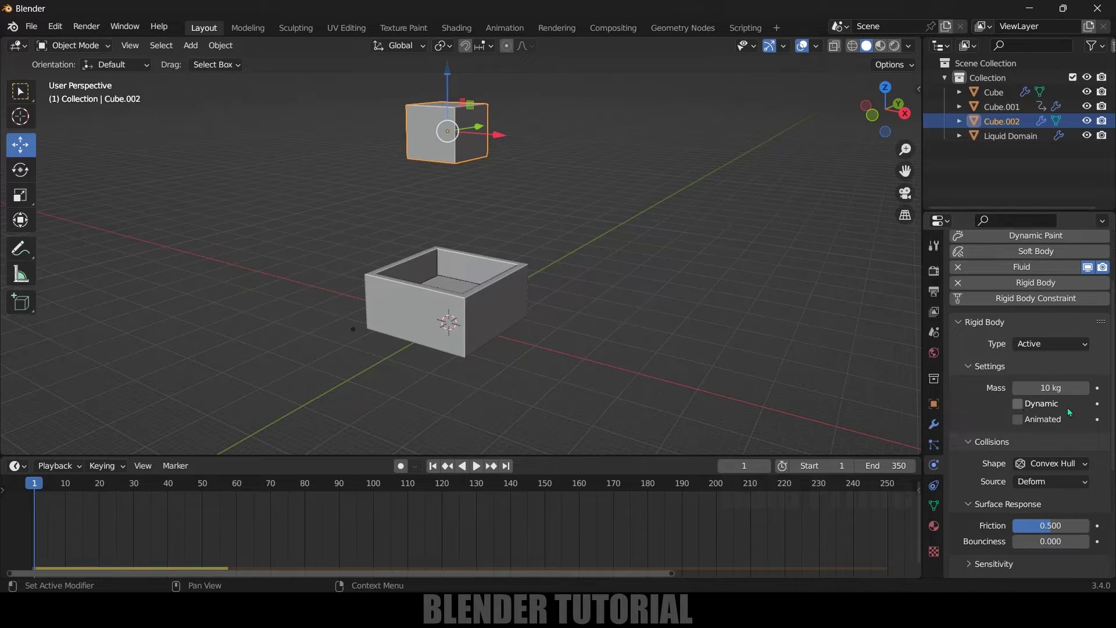
click(1096, 405)
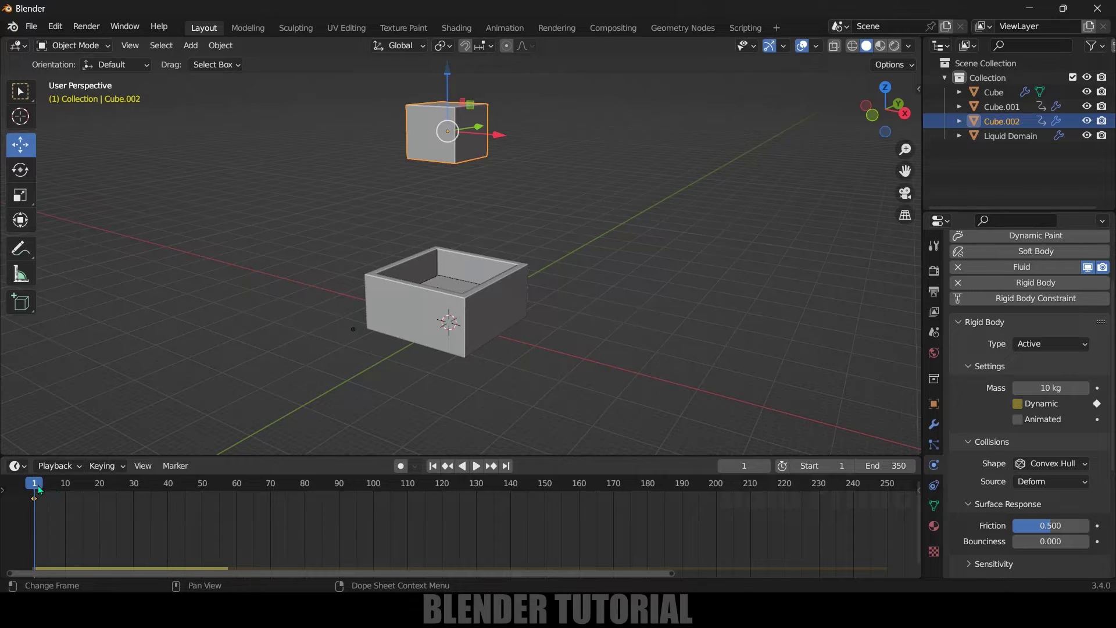
Keyframe the cube's rigid body Dynamic setting as disabled at frame 200 and enabled at frame 201.
key(space)
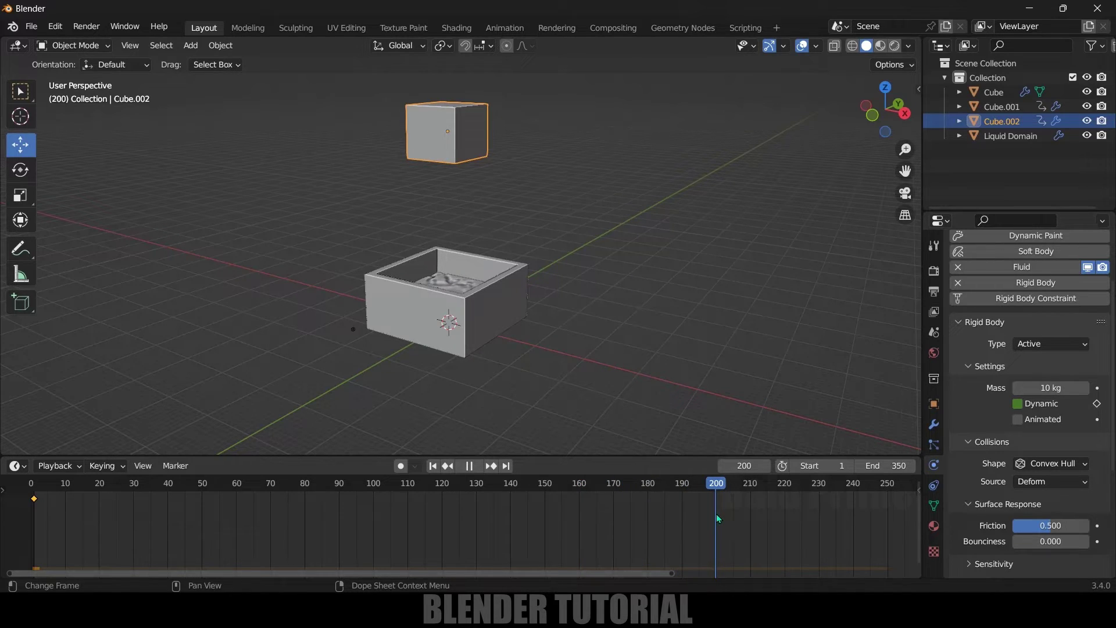
key(space)
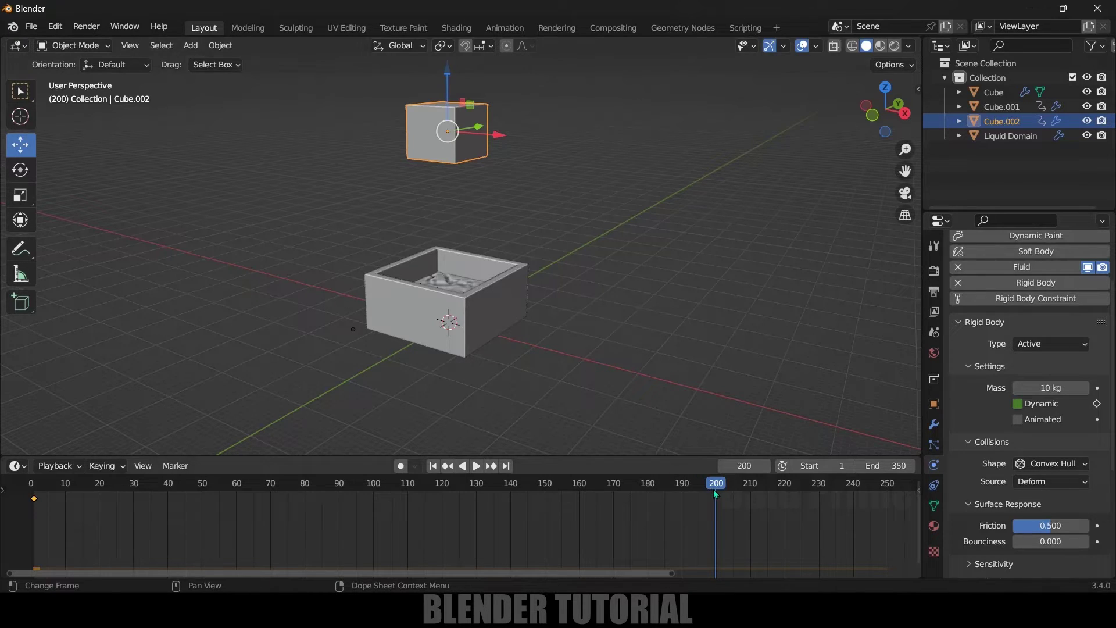
click(1097, 406)
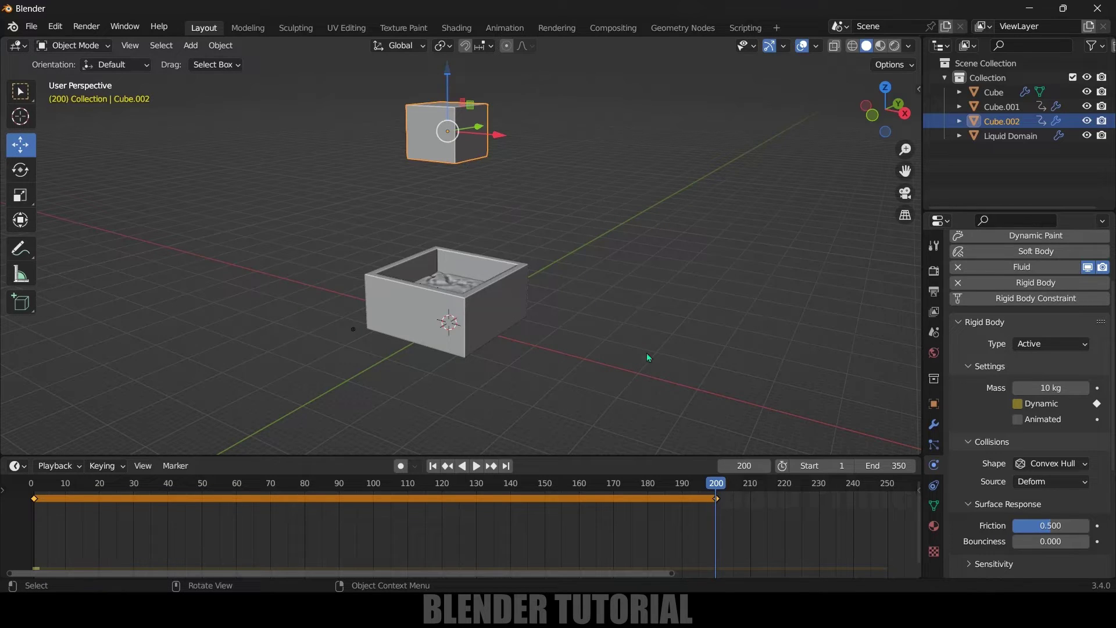
key(Right)
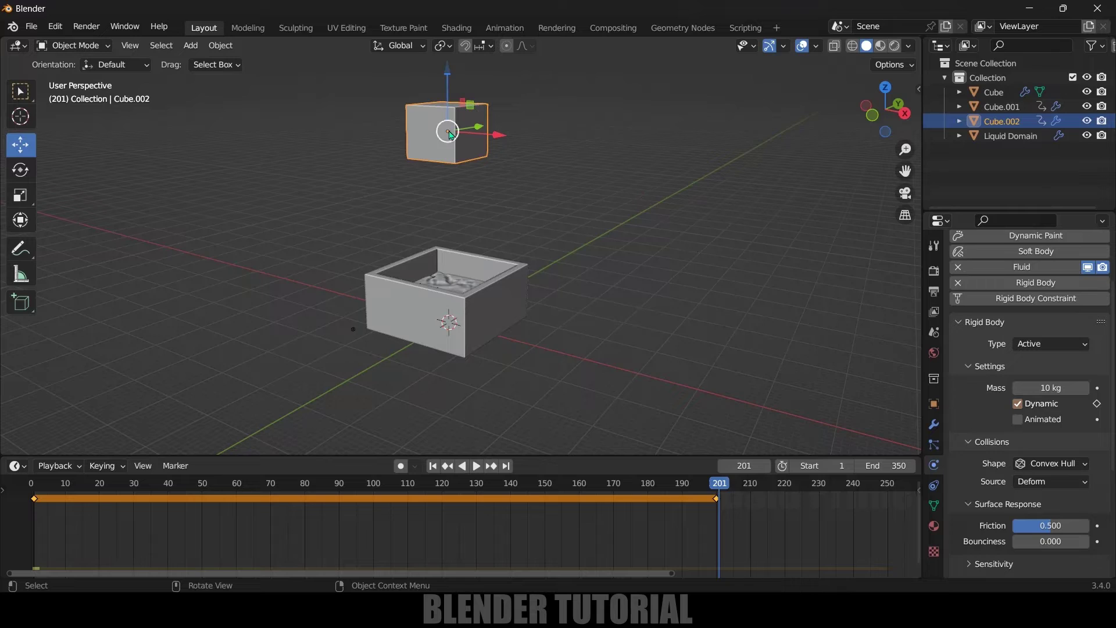
click(1096, 404)
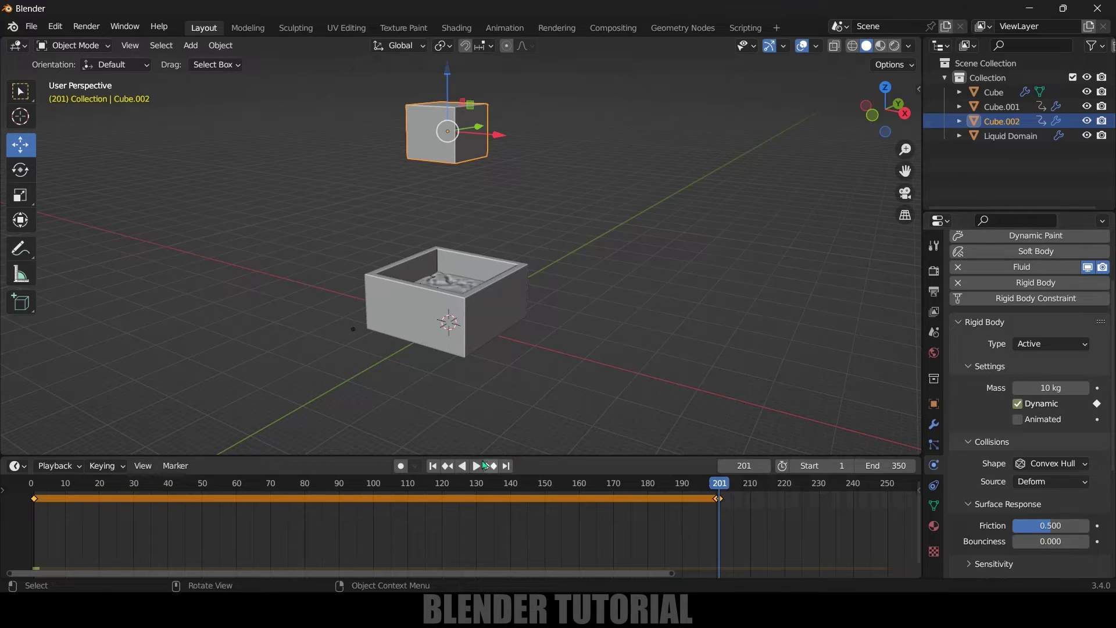
Play the animation from frame 1 past frame 201 to check the cube's delayed fall, then stop playback.
click(432, 465)
click(473, 466)
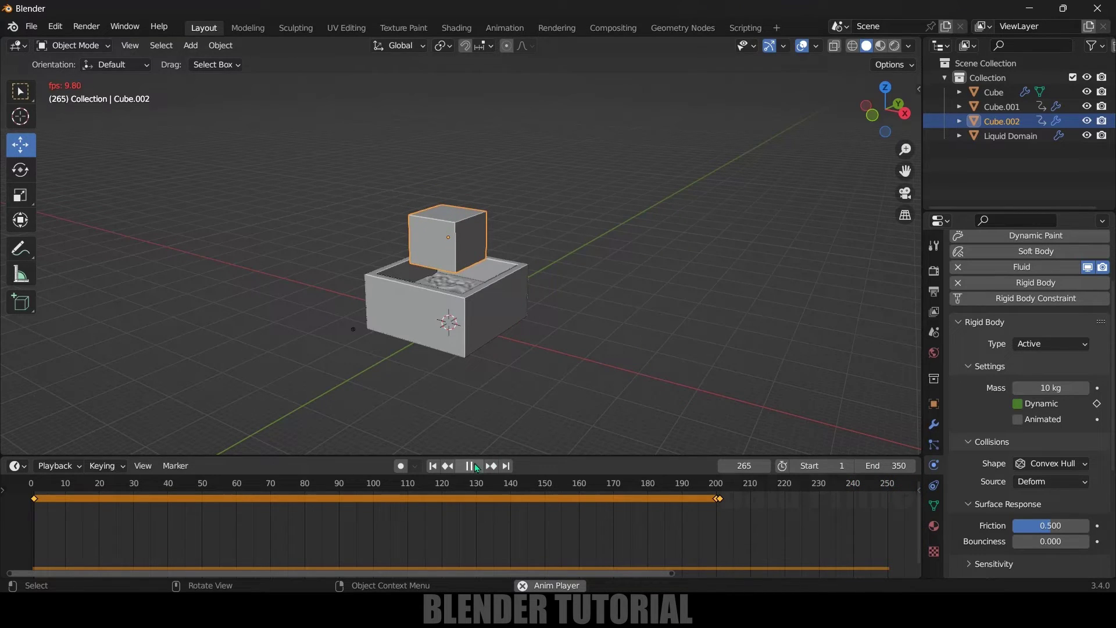
key(space)
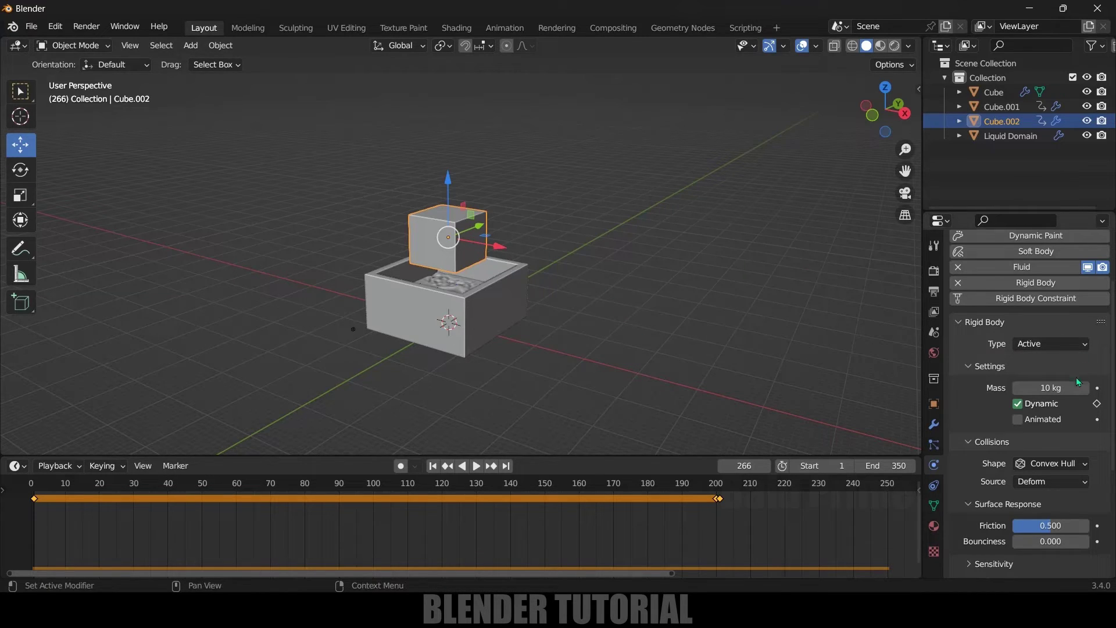
Select the liquid domain and review its fluid cache settings.
click(588, 354)
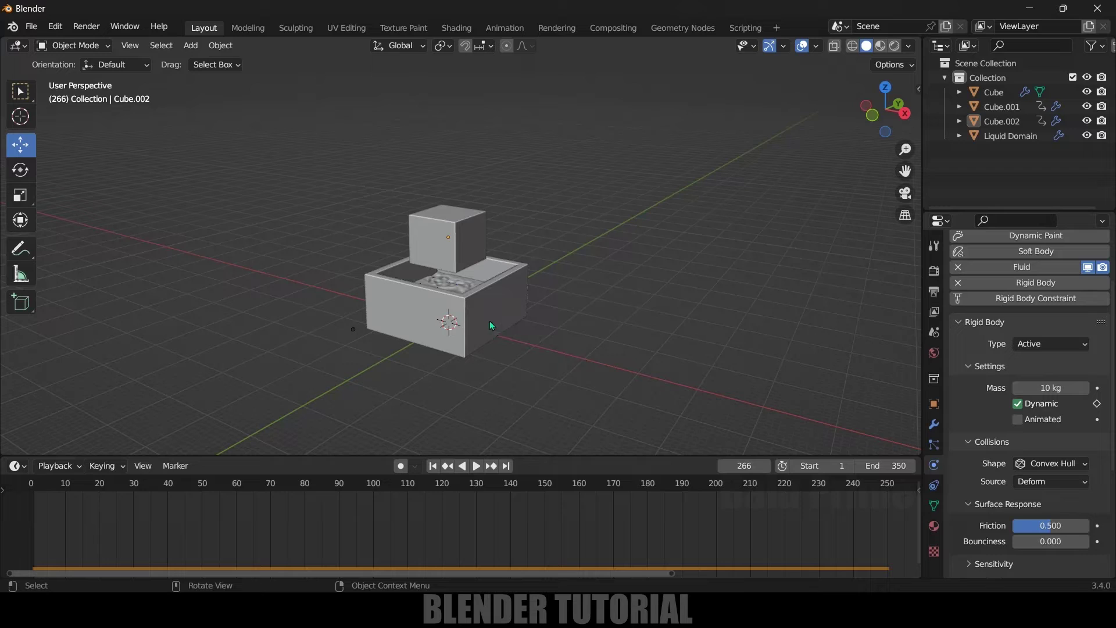
click(456, 291)
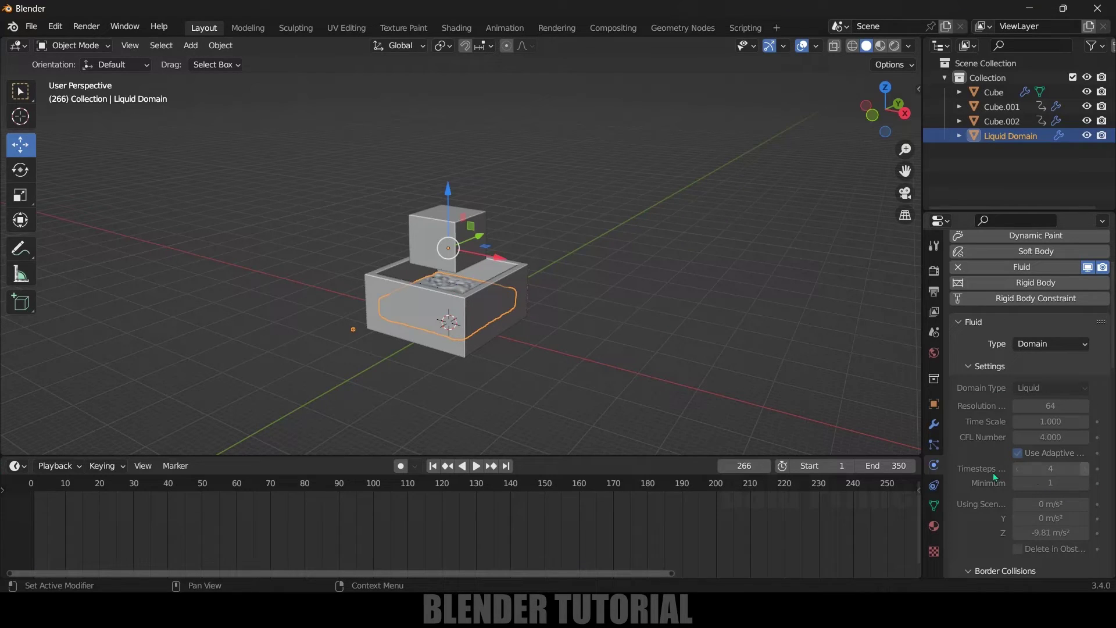
scroll(1005, 471, down, 5)
scroll(1010, 473, down, 20)
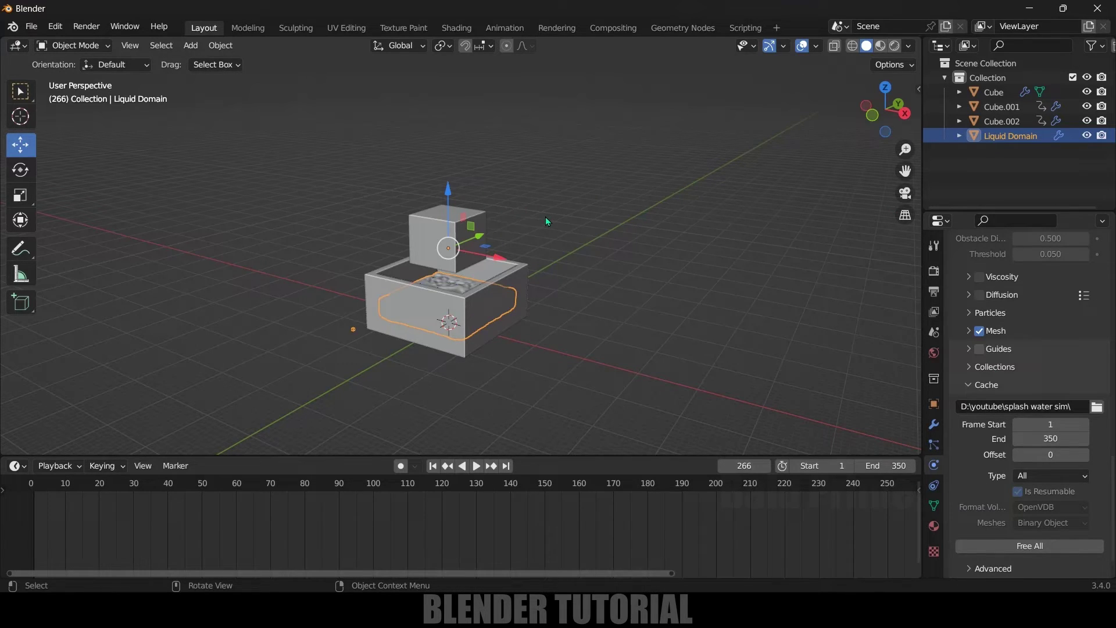
Select the falling cube and set the Rigid Body World cache's end frame to 350 in the scene settings.
click(514, 219)
click(480, 225)
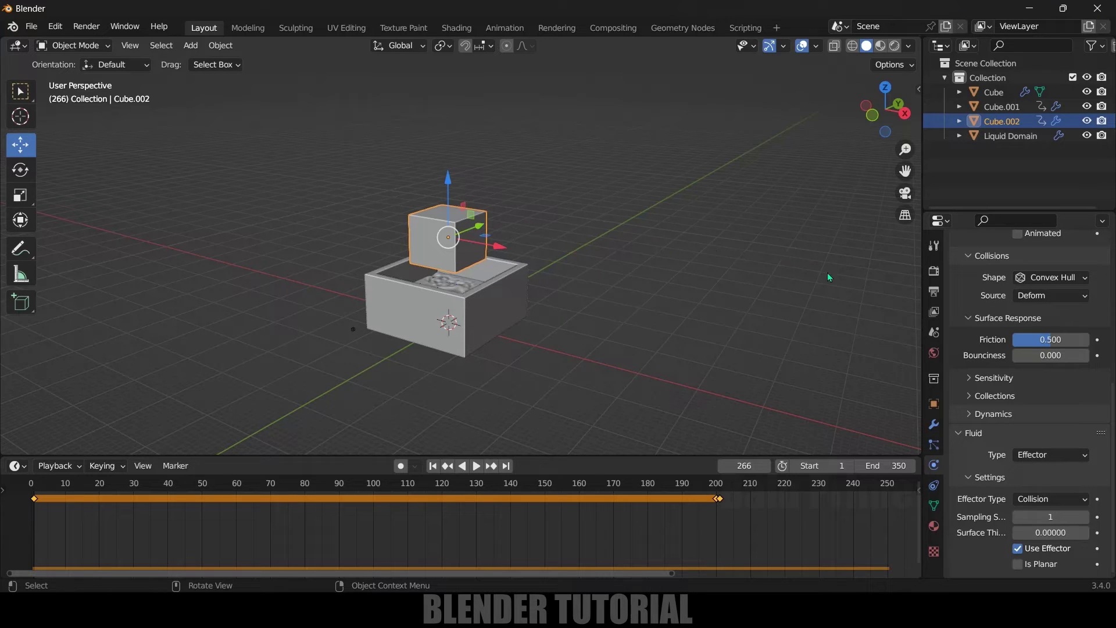
click(934, 333)
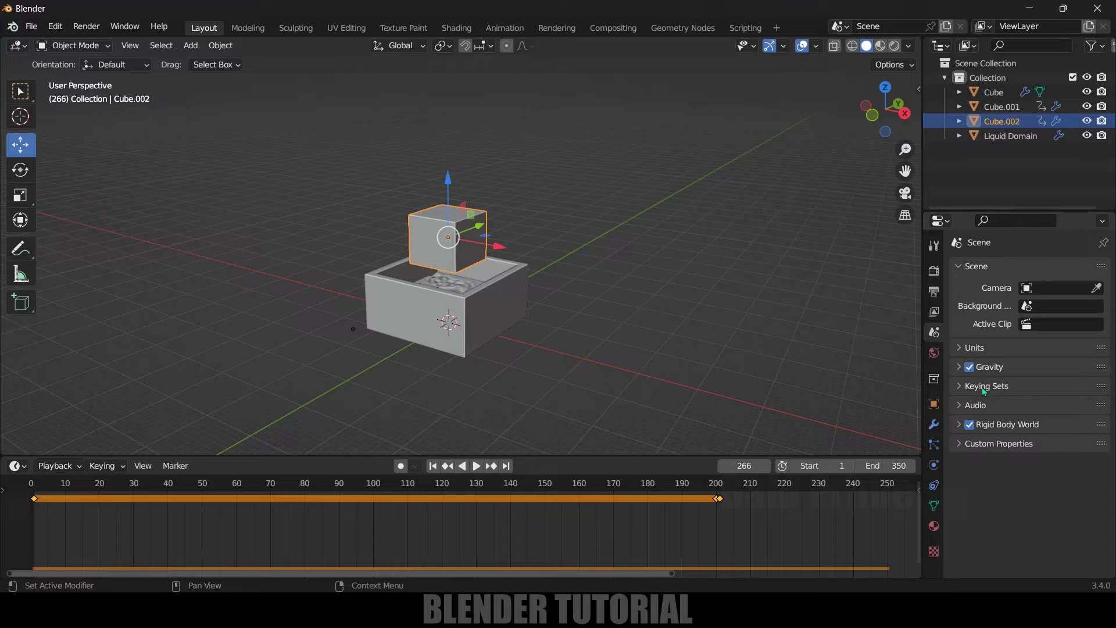
click(961, 430)
scroll(967, 448, down, 2)
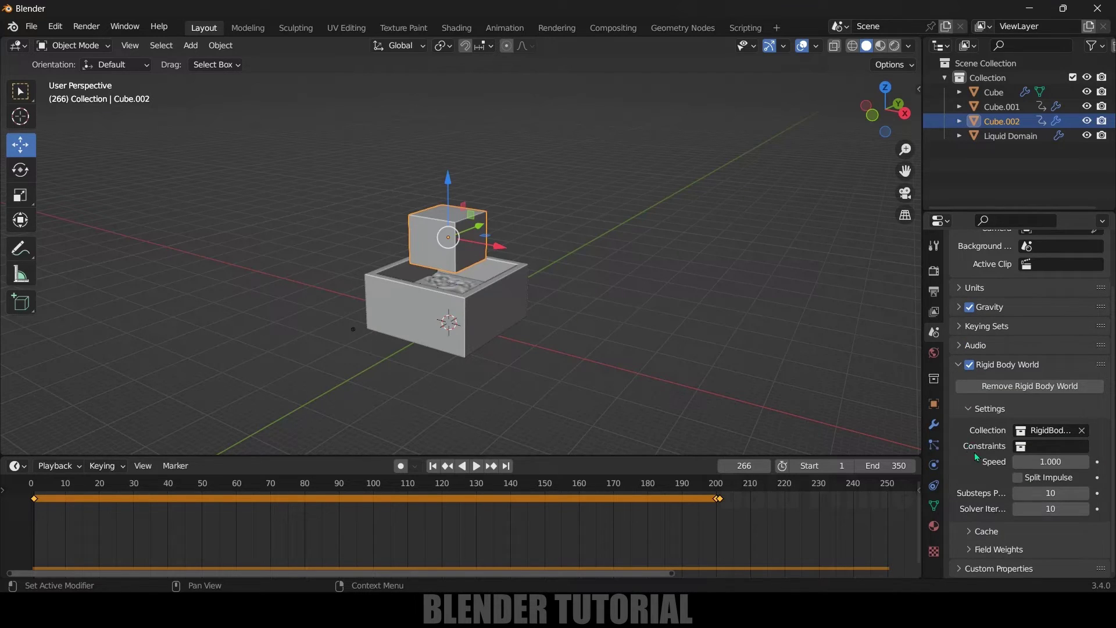
click(970, 531)
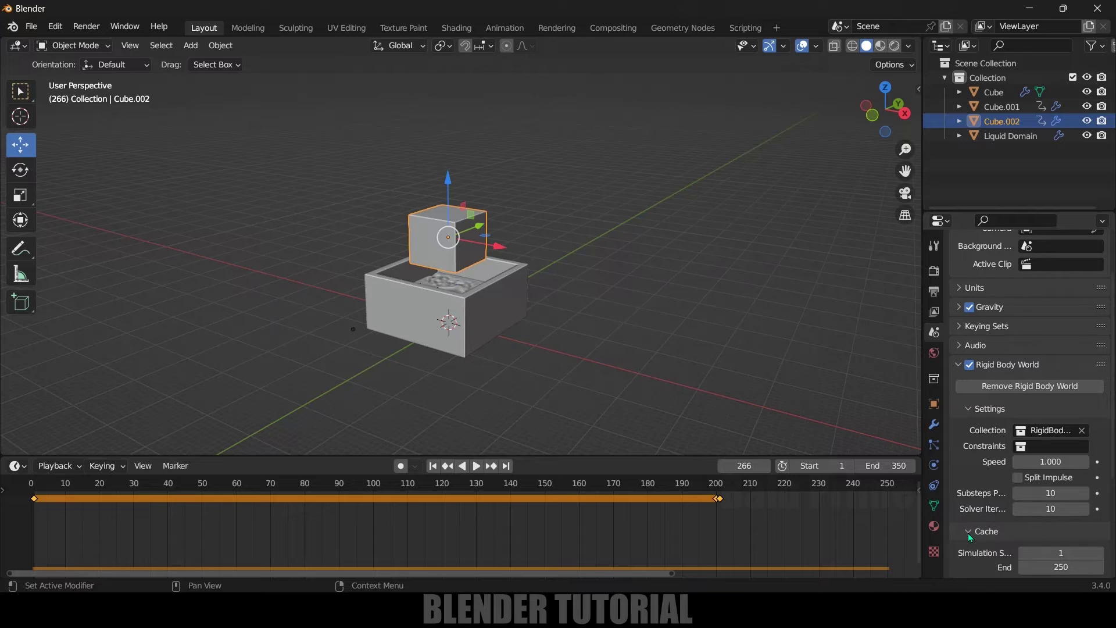
scroll(982, 407, down, 6)
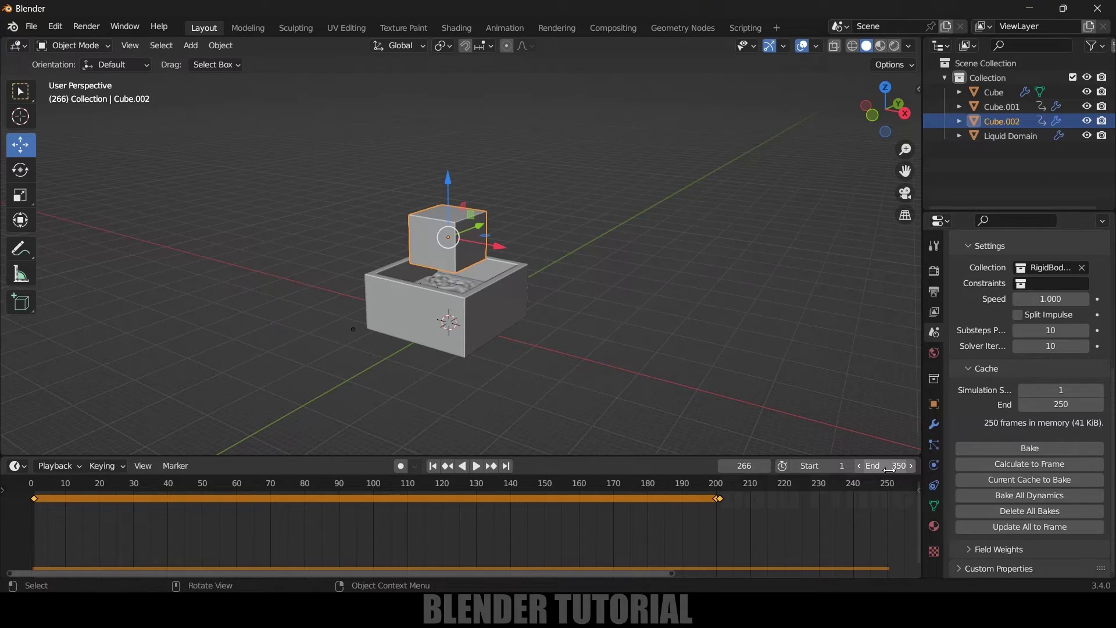
click(1071, 400)
text(350)
key(Return)
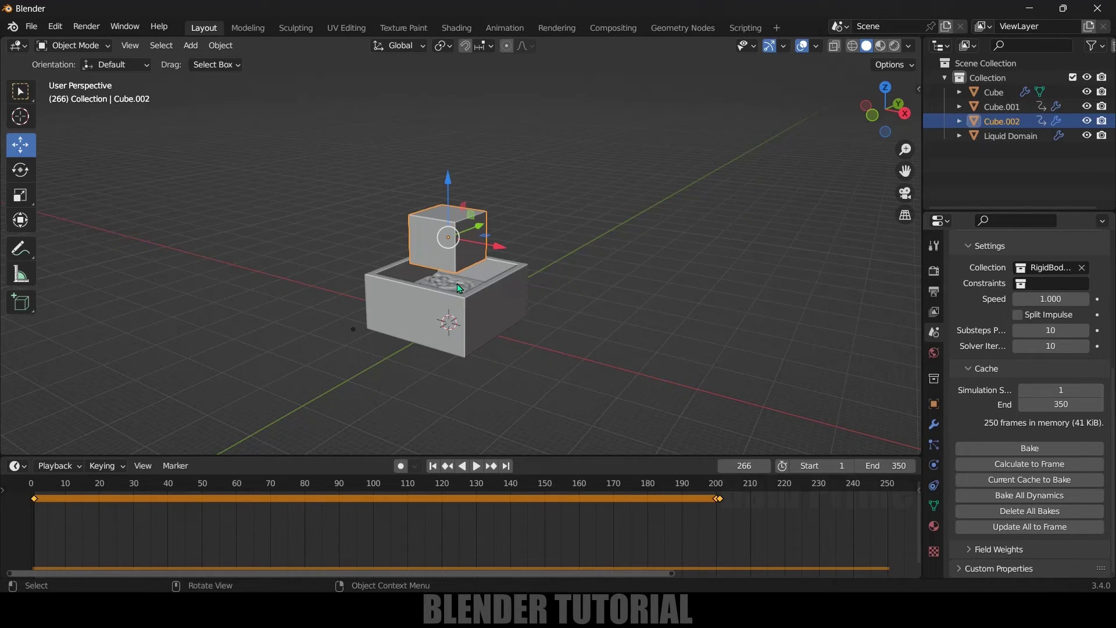
Return to frame 1 and free all of the liquid domain's baked fluid data.
click(432, 466)
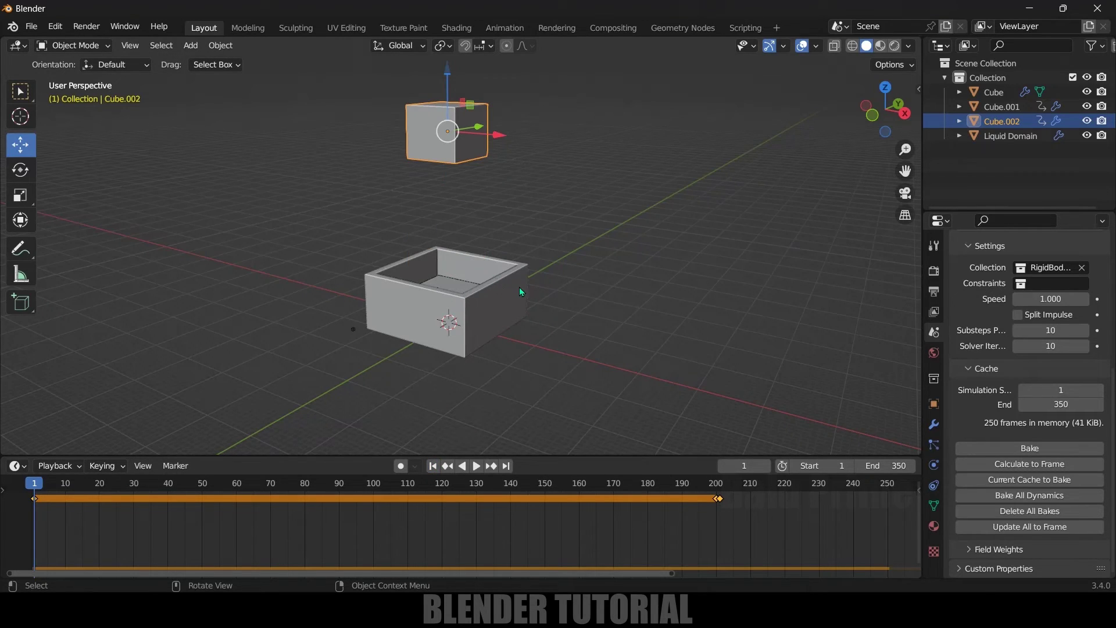
click(1006, 134)
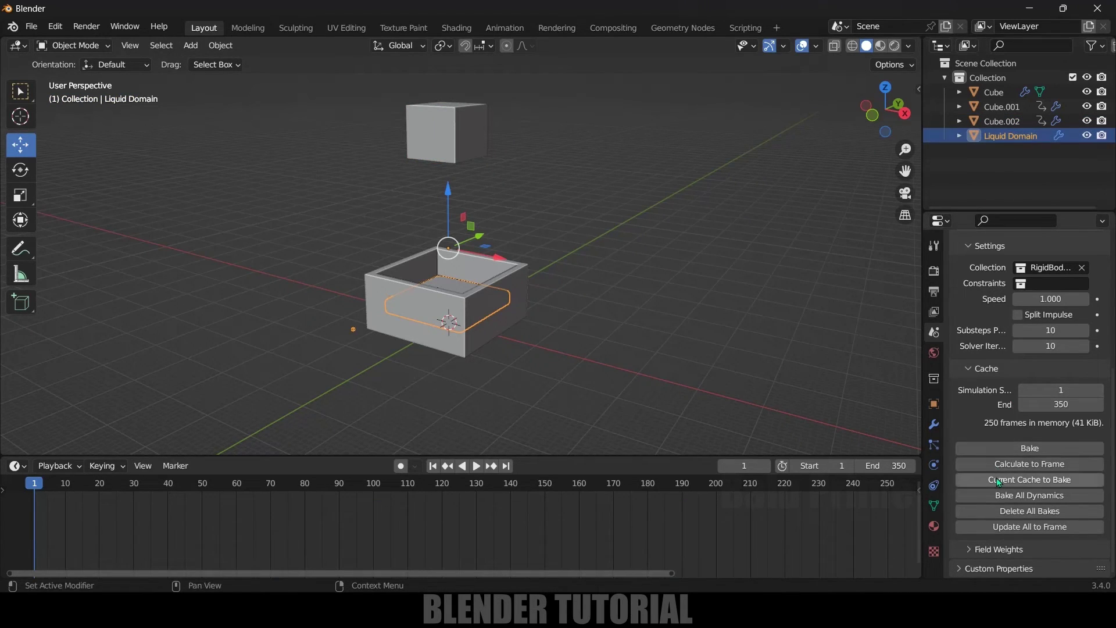
click(934, 465)
scroll(1016, 493, down, 10)
scroll(1019, 500, down, 10)
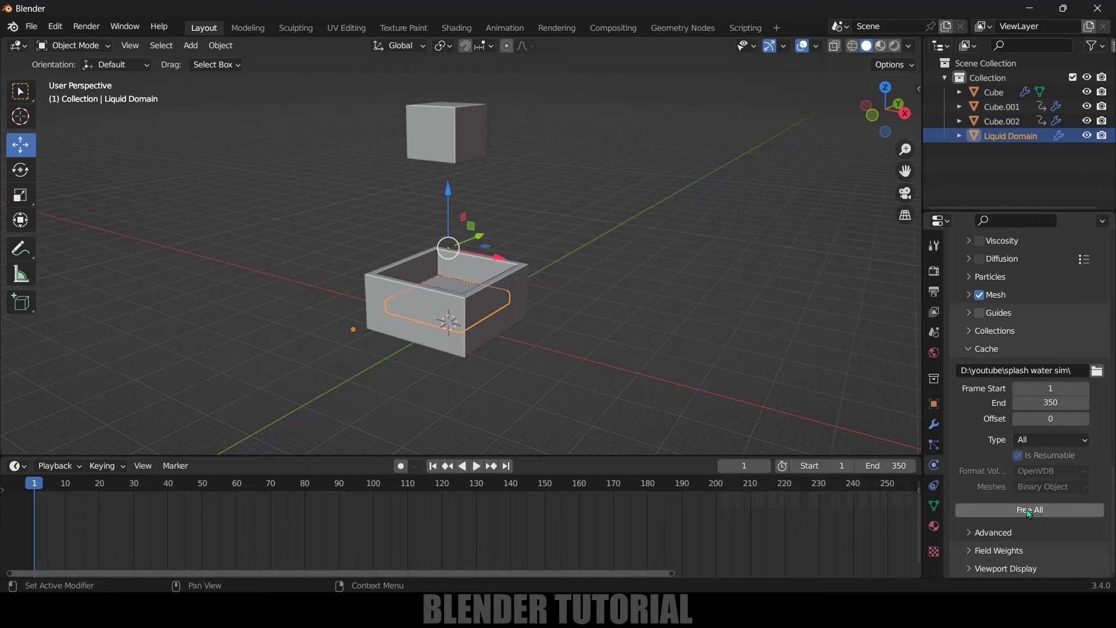
click(1023, 509)
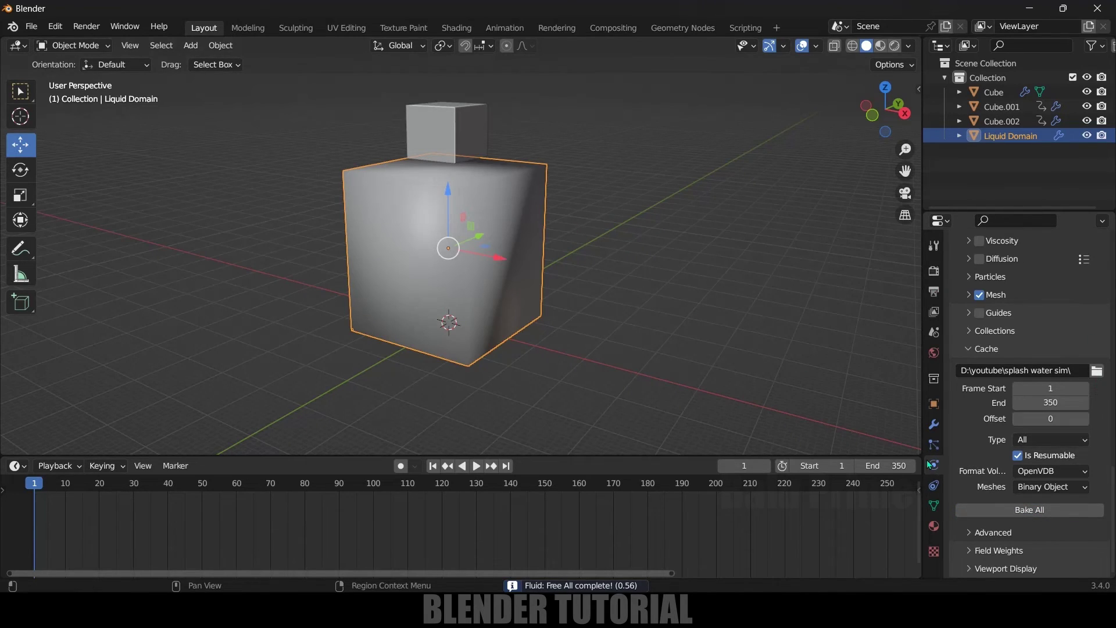
Set the liquid domain's resolution divisions to 128.
scroll(970, 477, up, 10)
scroll(967, 472, up, 12)
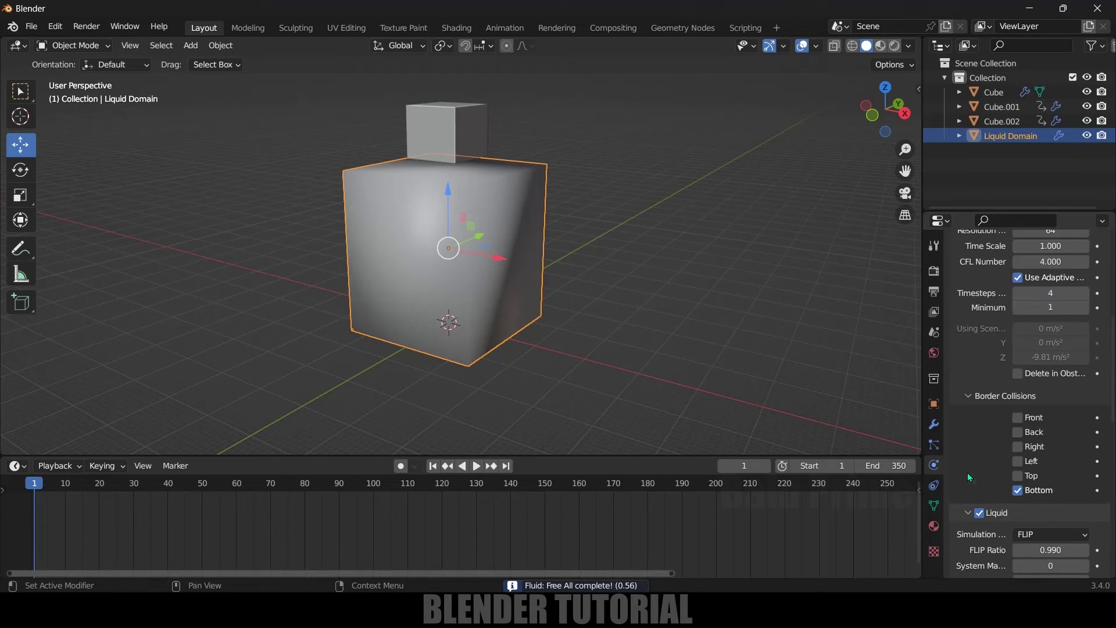
click(1041, 462)
text(128)
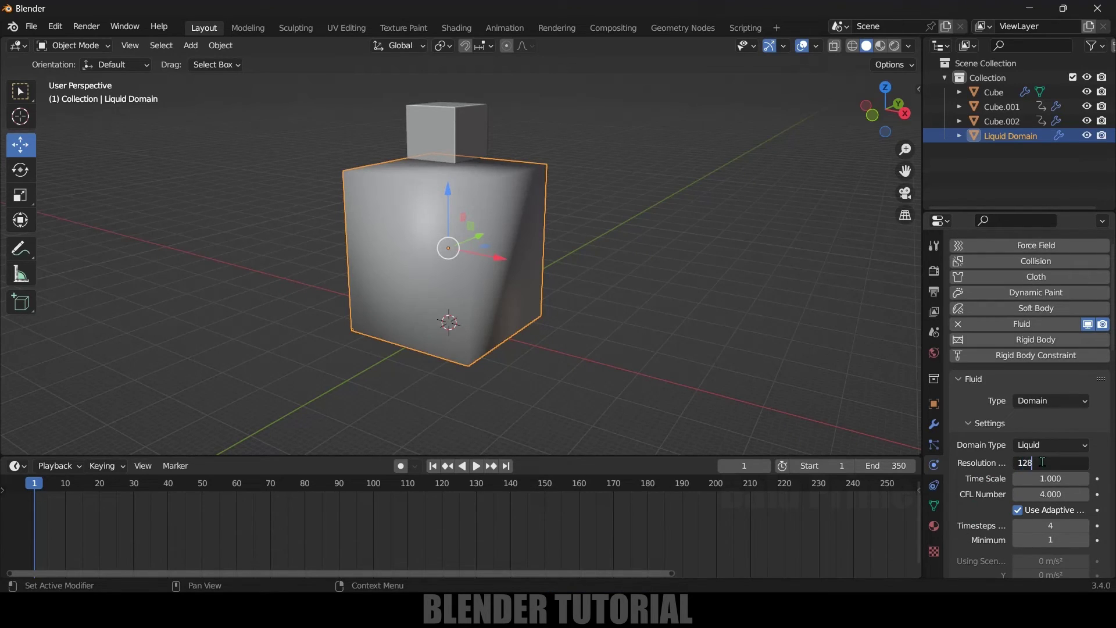
key(Return)
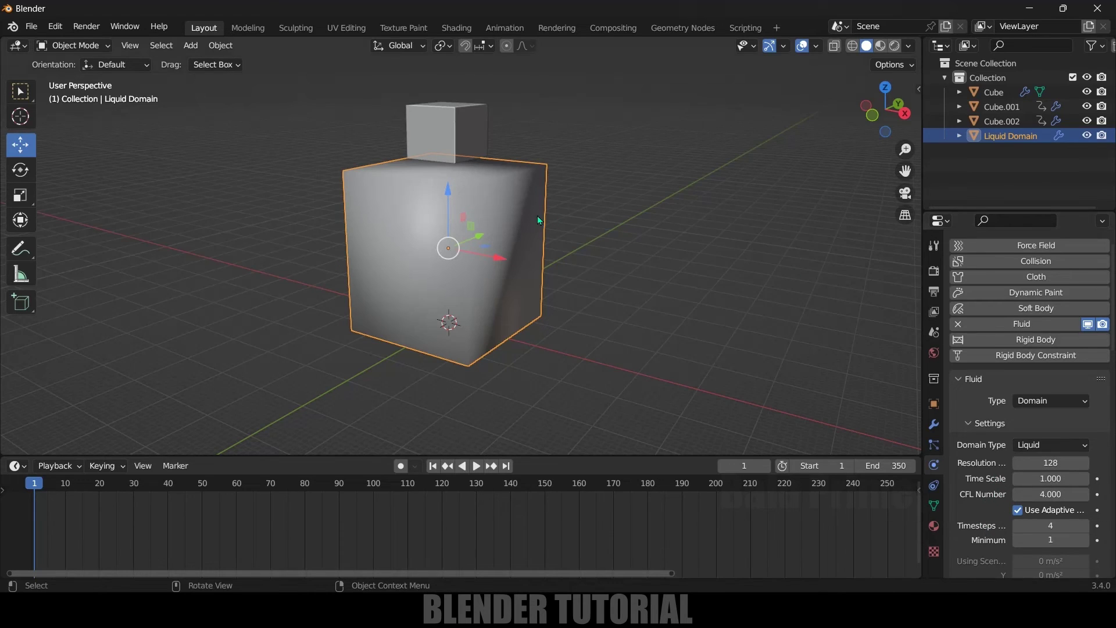
scroll(993, 473, down, 15)
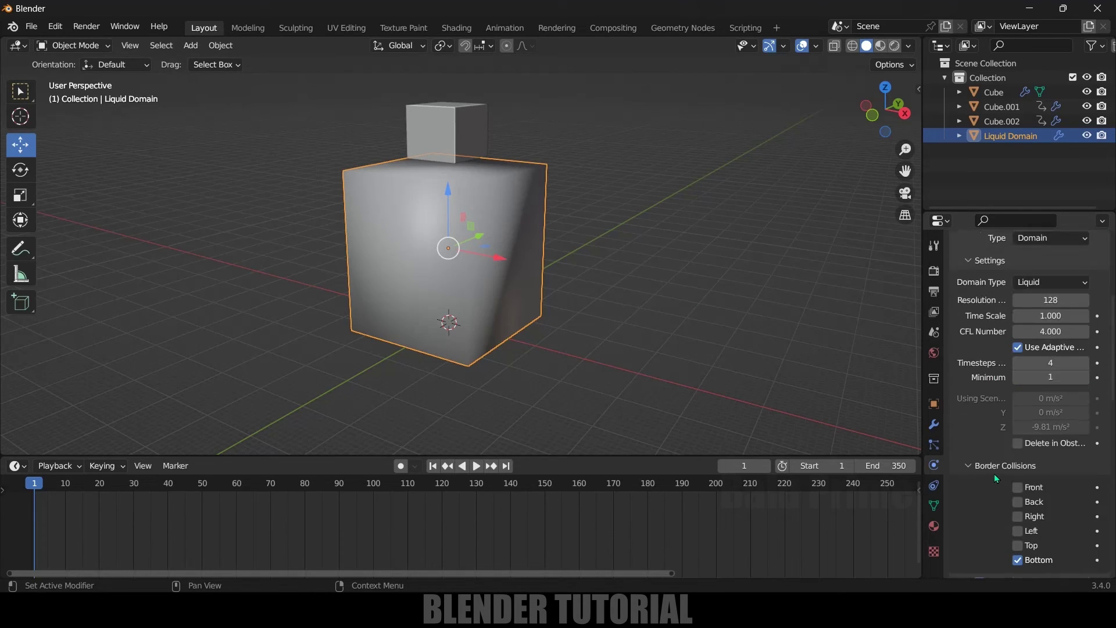
scroll(987, 472, down, 7)
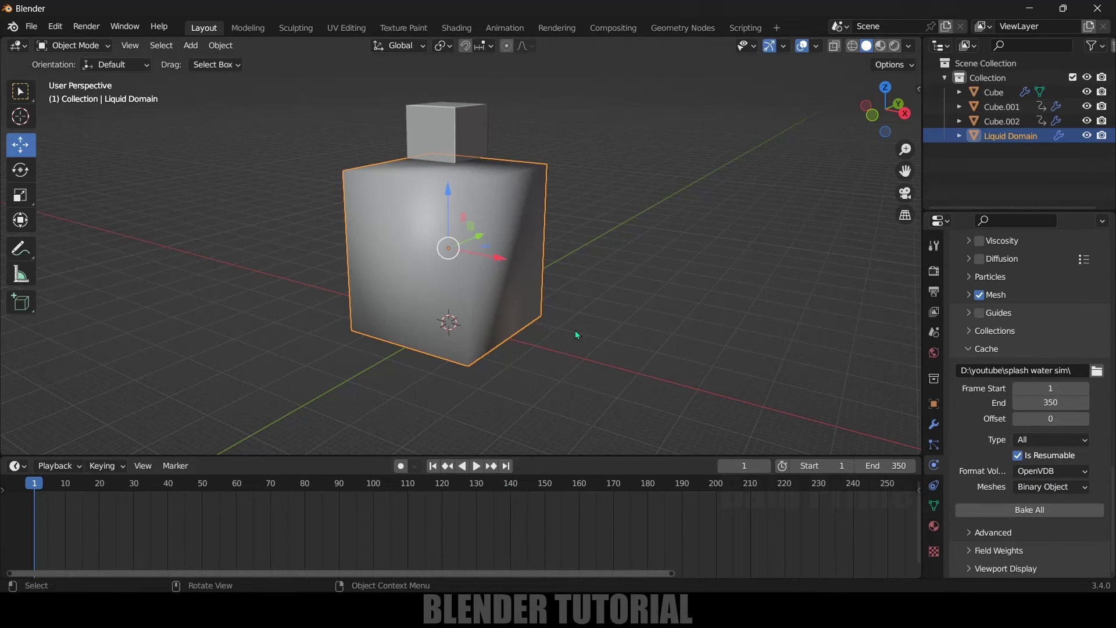
Turn on X-ray display, select the inflow box inside the container and disable its visibility in renders.
click(834, 46)
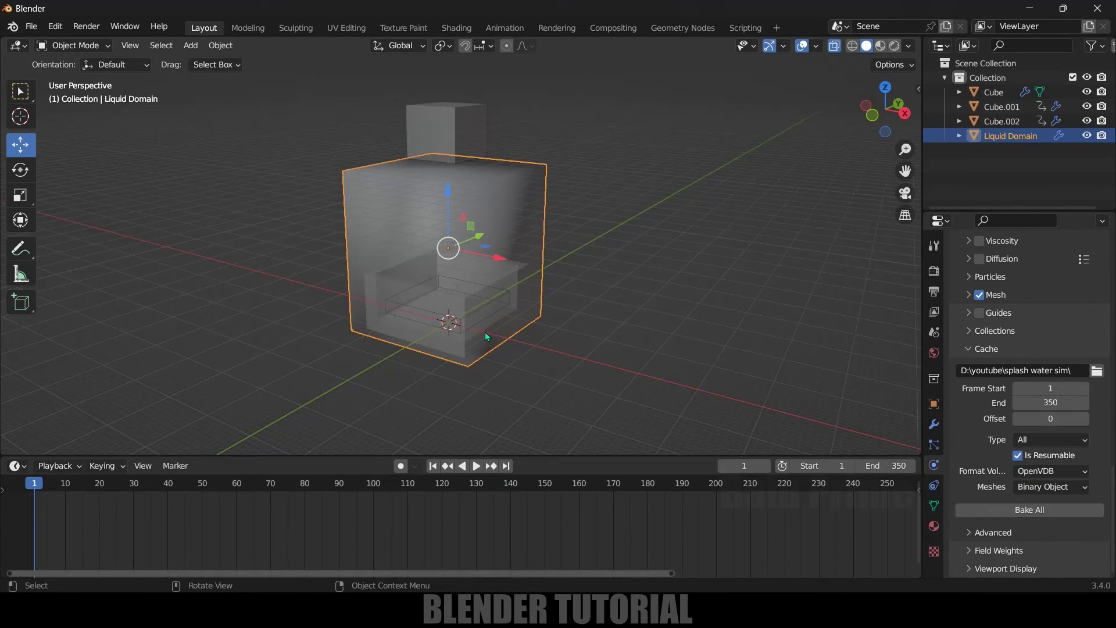
scroll(485, 332, up, 4)
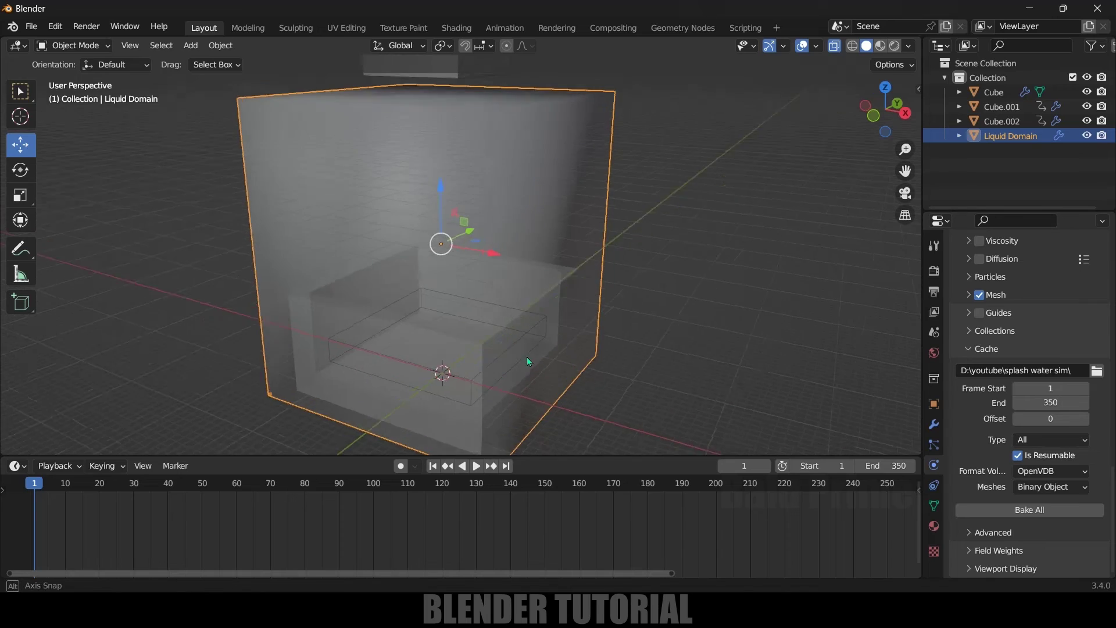
click(385, 312)
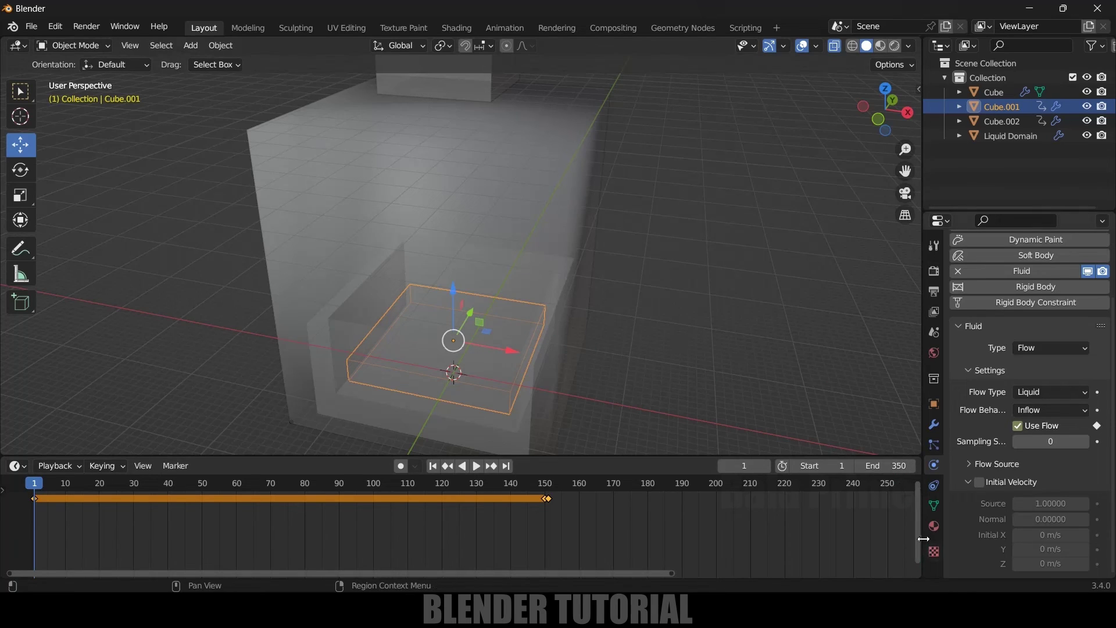
click(934, 405)
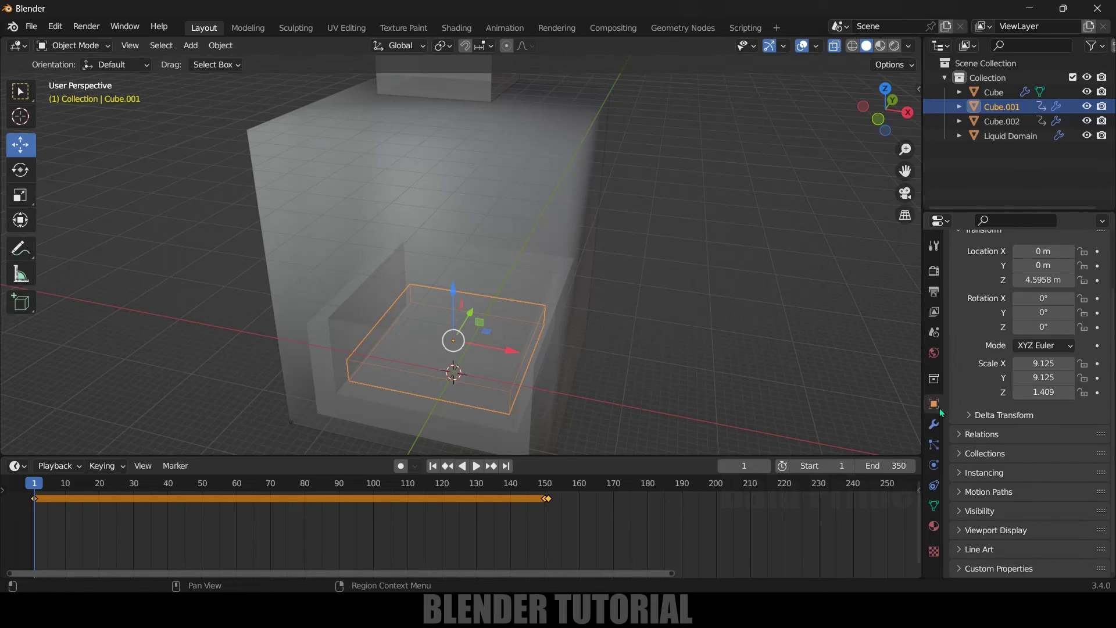
click(959, 512)
scroll(988, 500, down, 3)
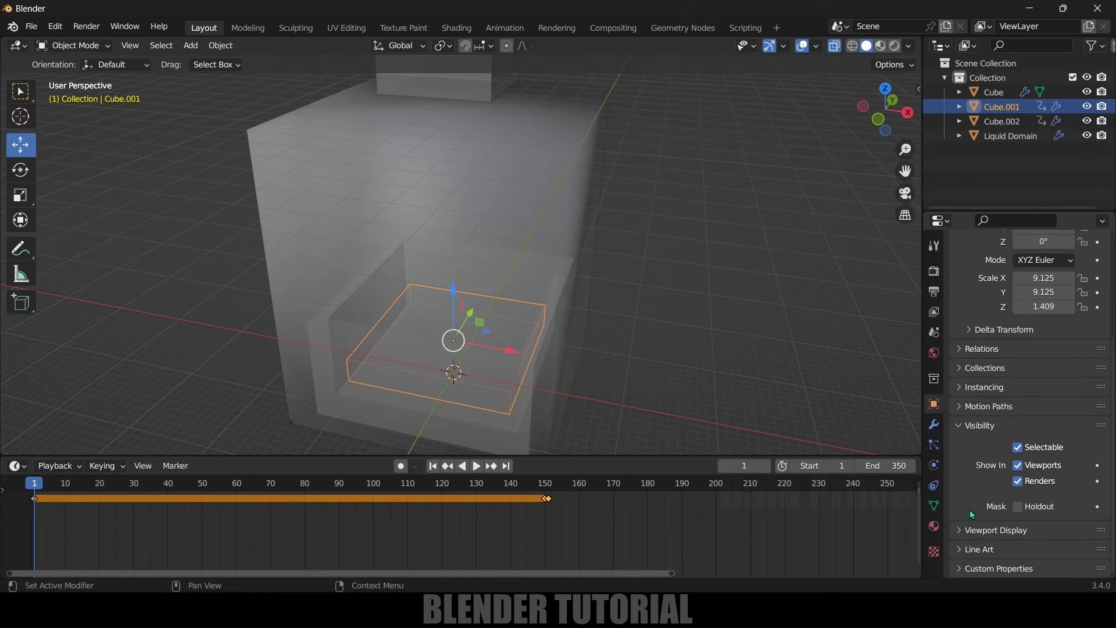
click(1017, 482)
Select the liquid domain and bake its entire fluid simulation for frames 1 to 350.
click(996, 140)
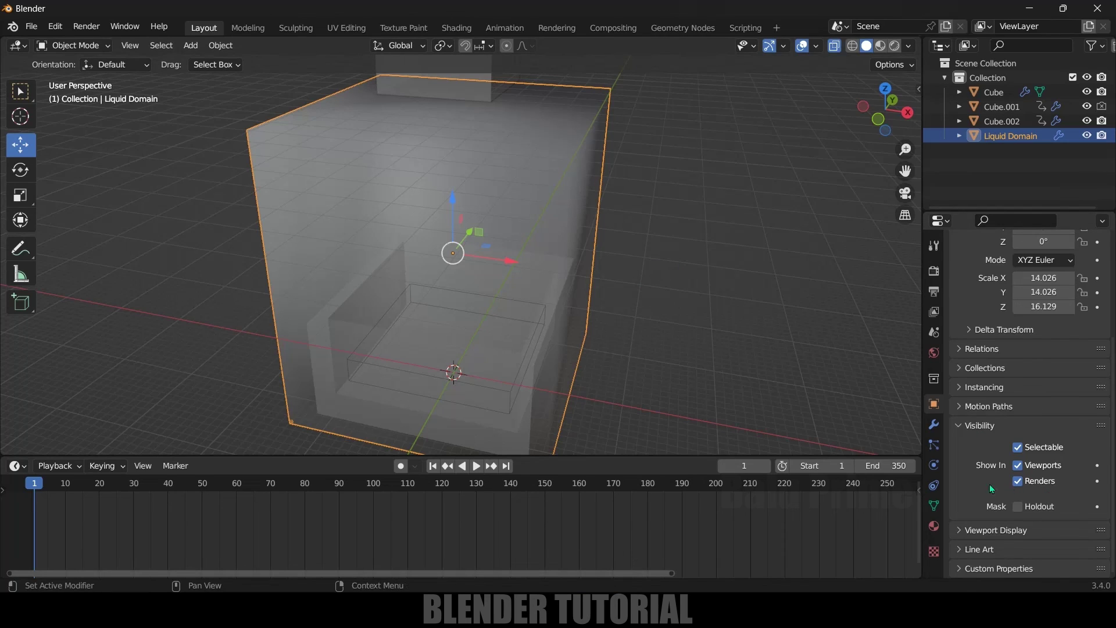
click(936, 465)
scroll(971, 470, down, 15)
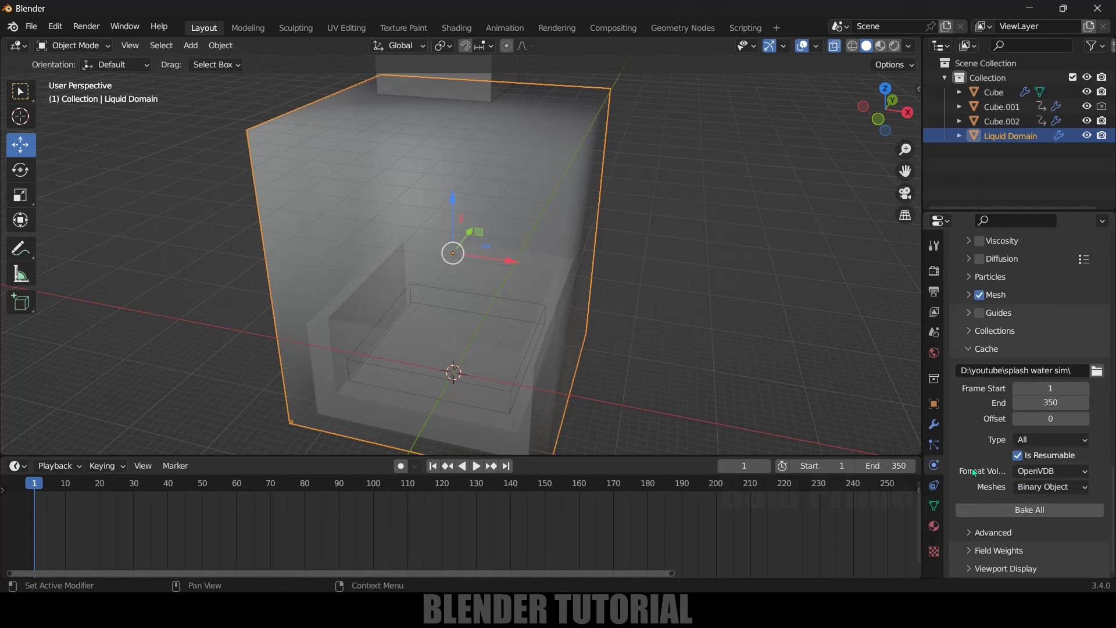
click(1029, 510)
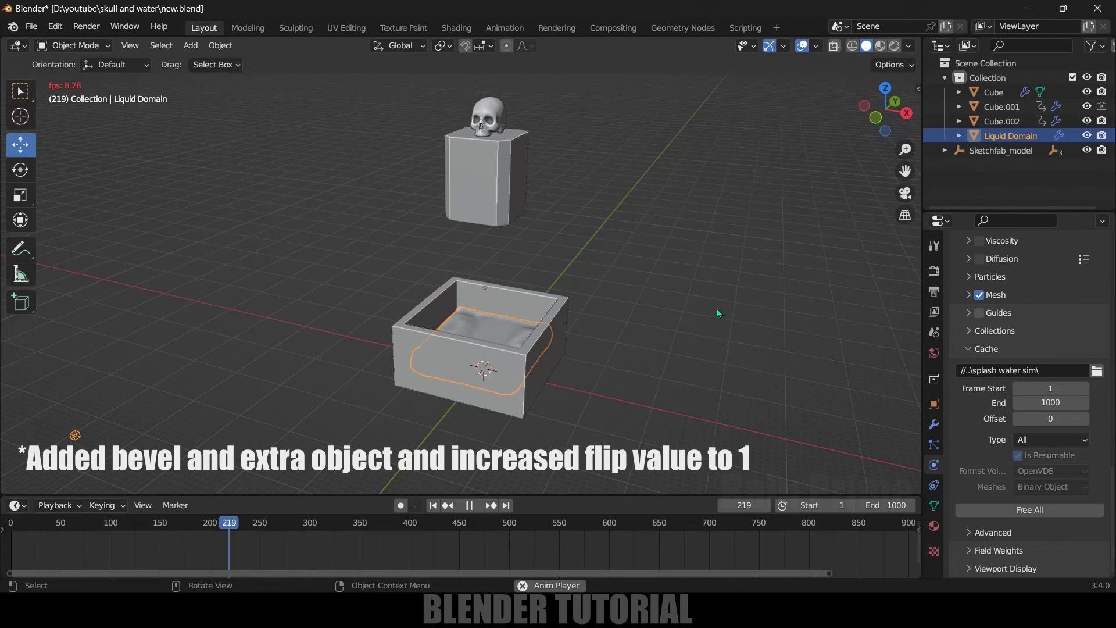